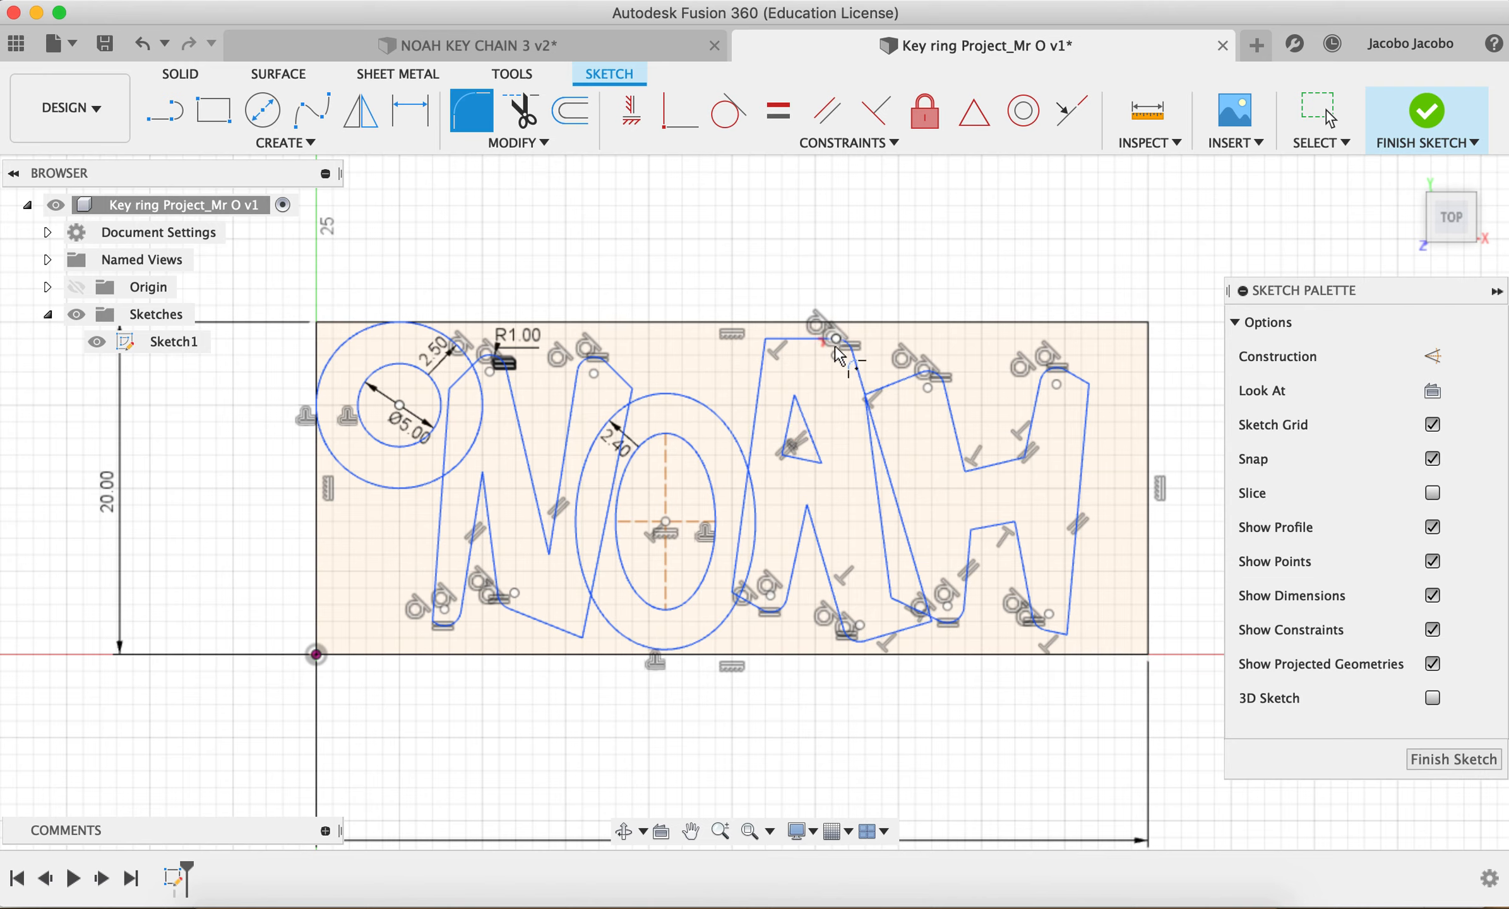
left_click(489, 141)
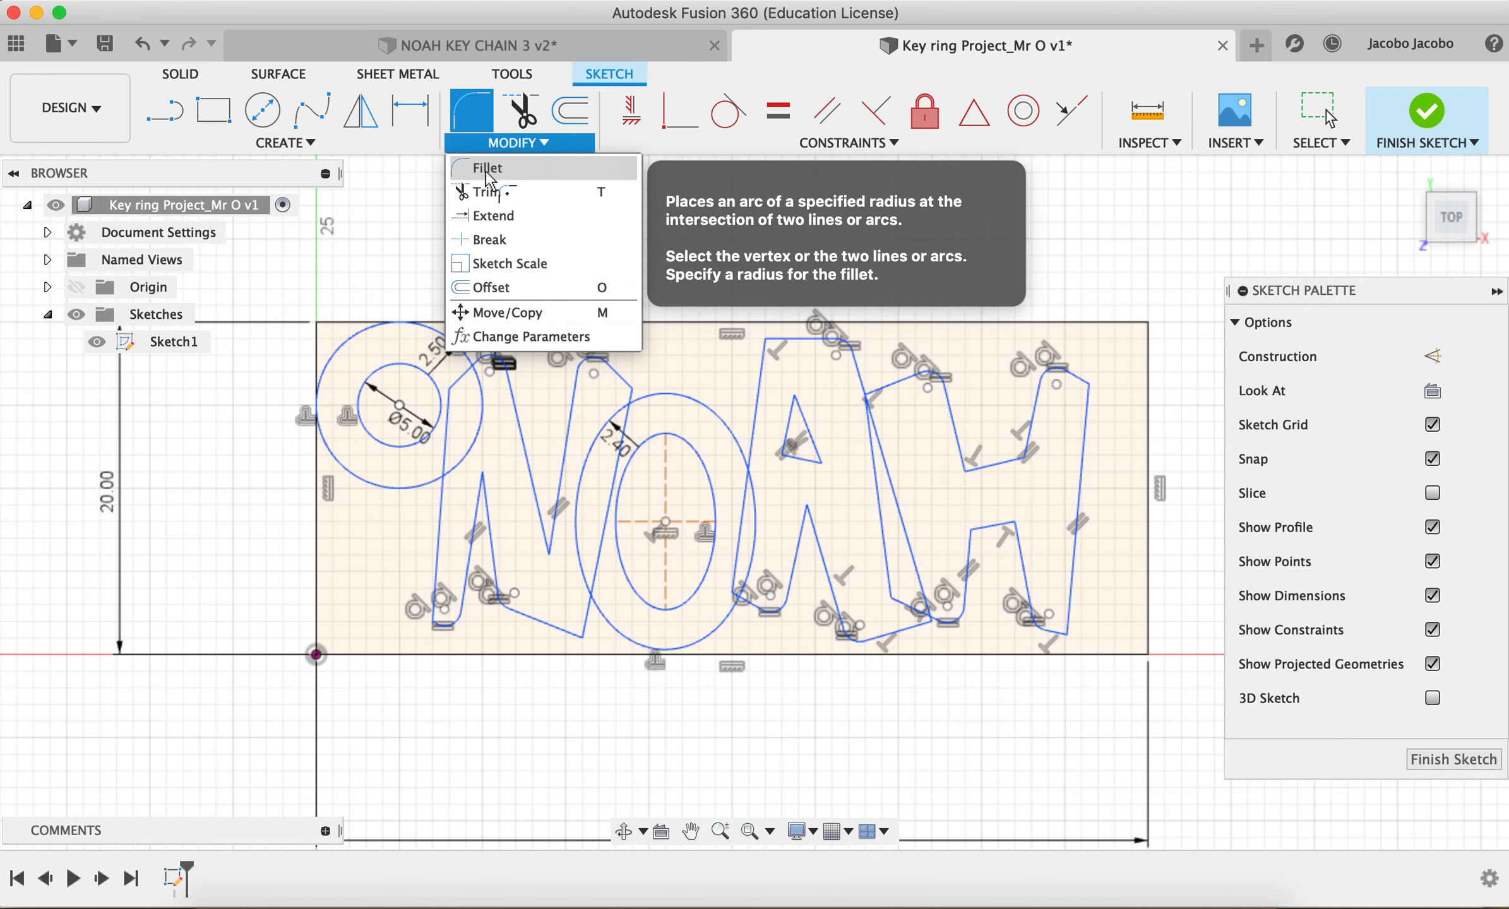
left_click(487, 169)
left_click(760, 380)
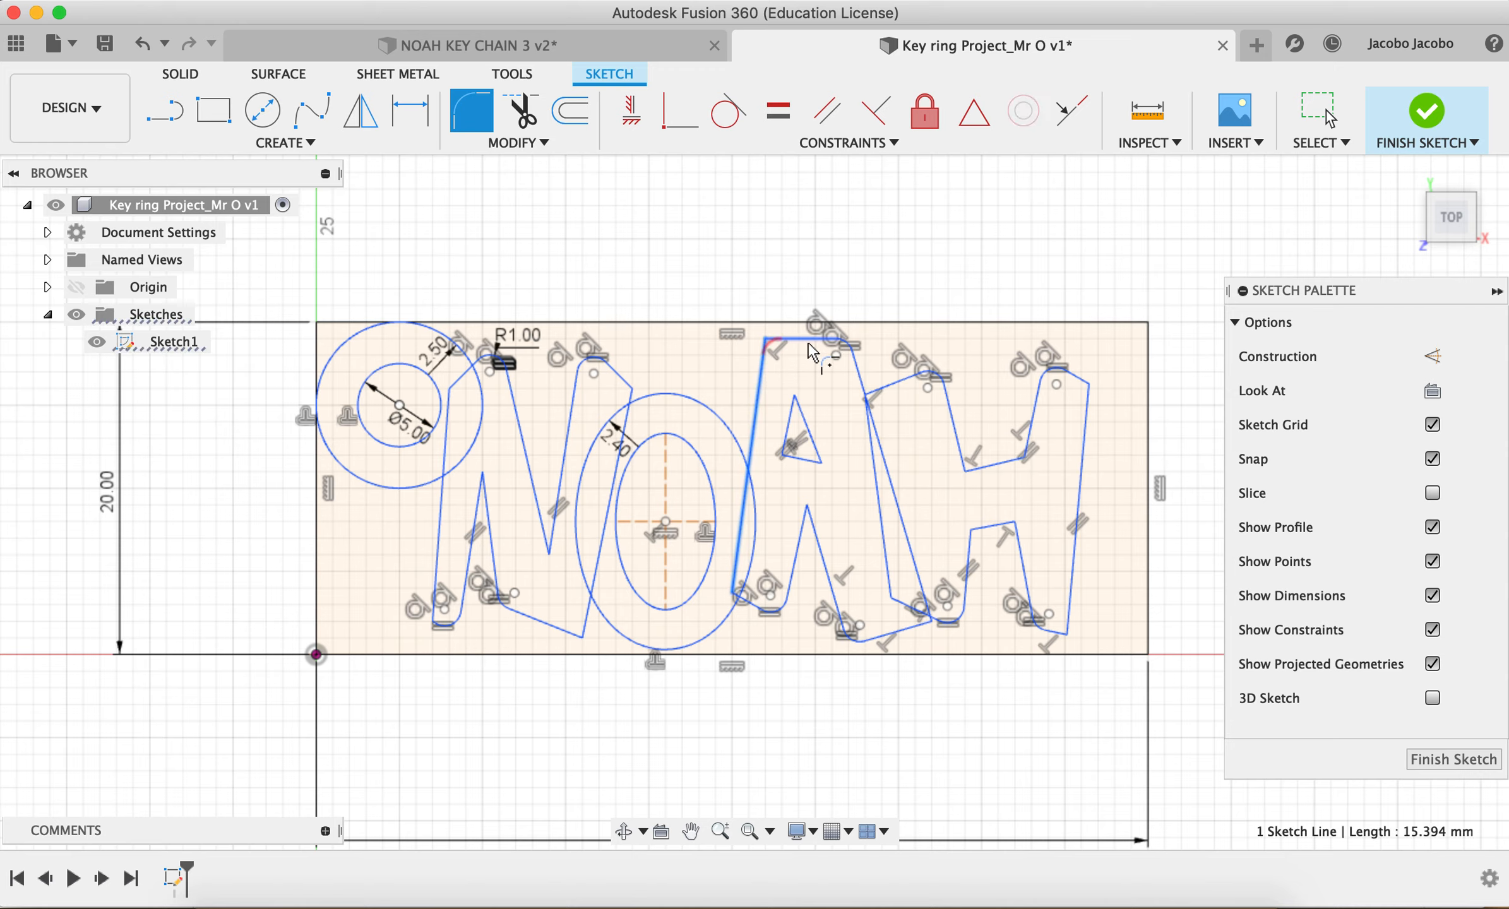
left_click(792, 340)
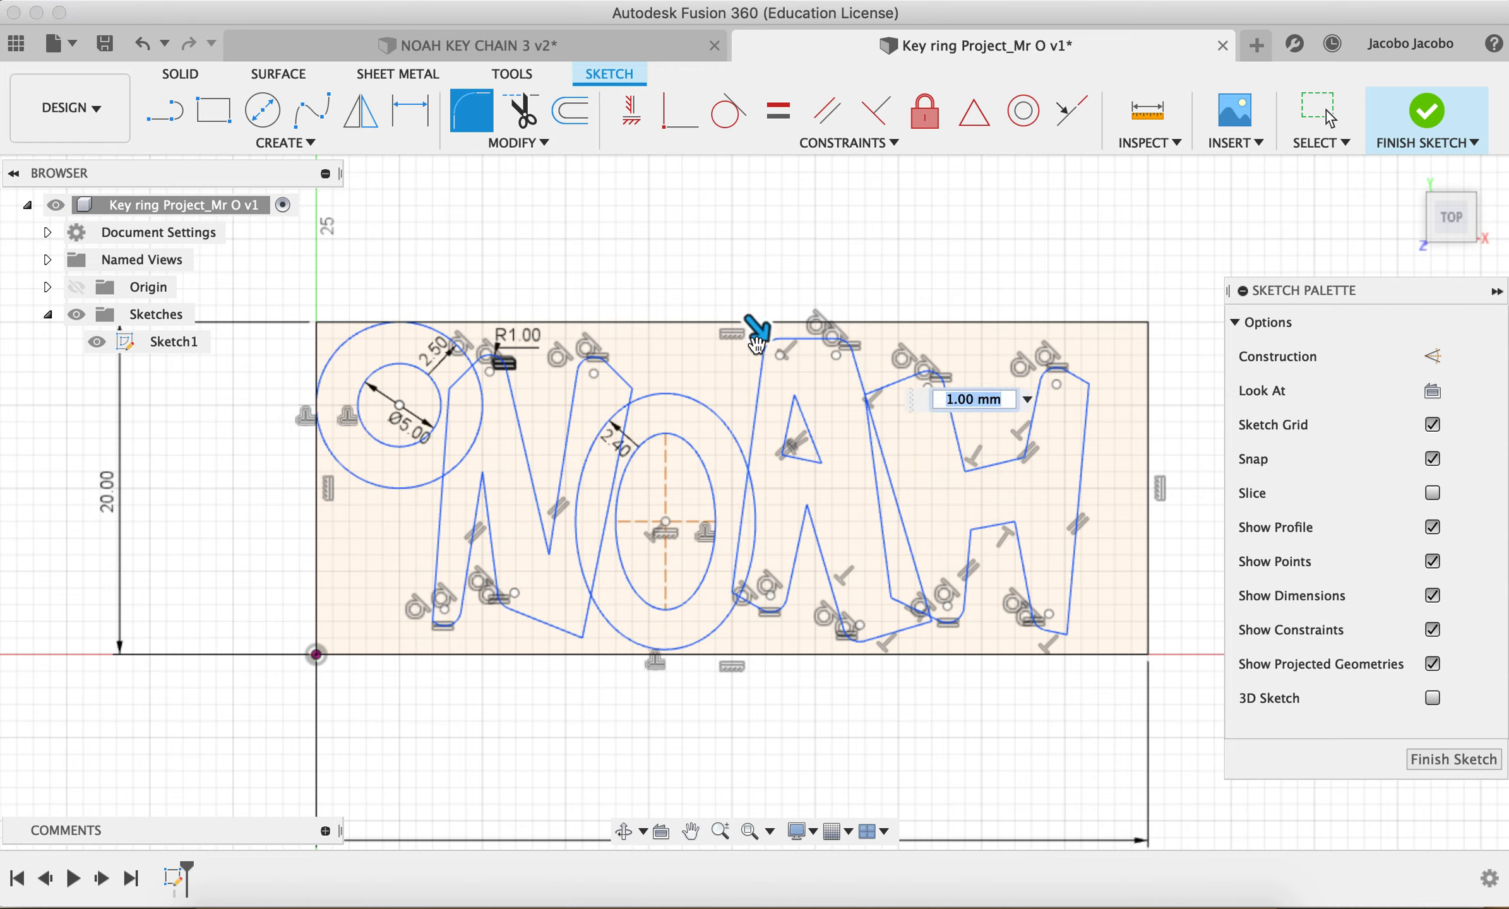
mouse_move(759, 337)
left_mouse_down()
mouse_move(774, 354)
mouse_move(763, 348)
left_mouse_up()
key("Escape")
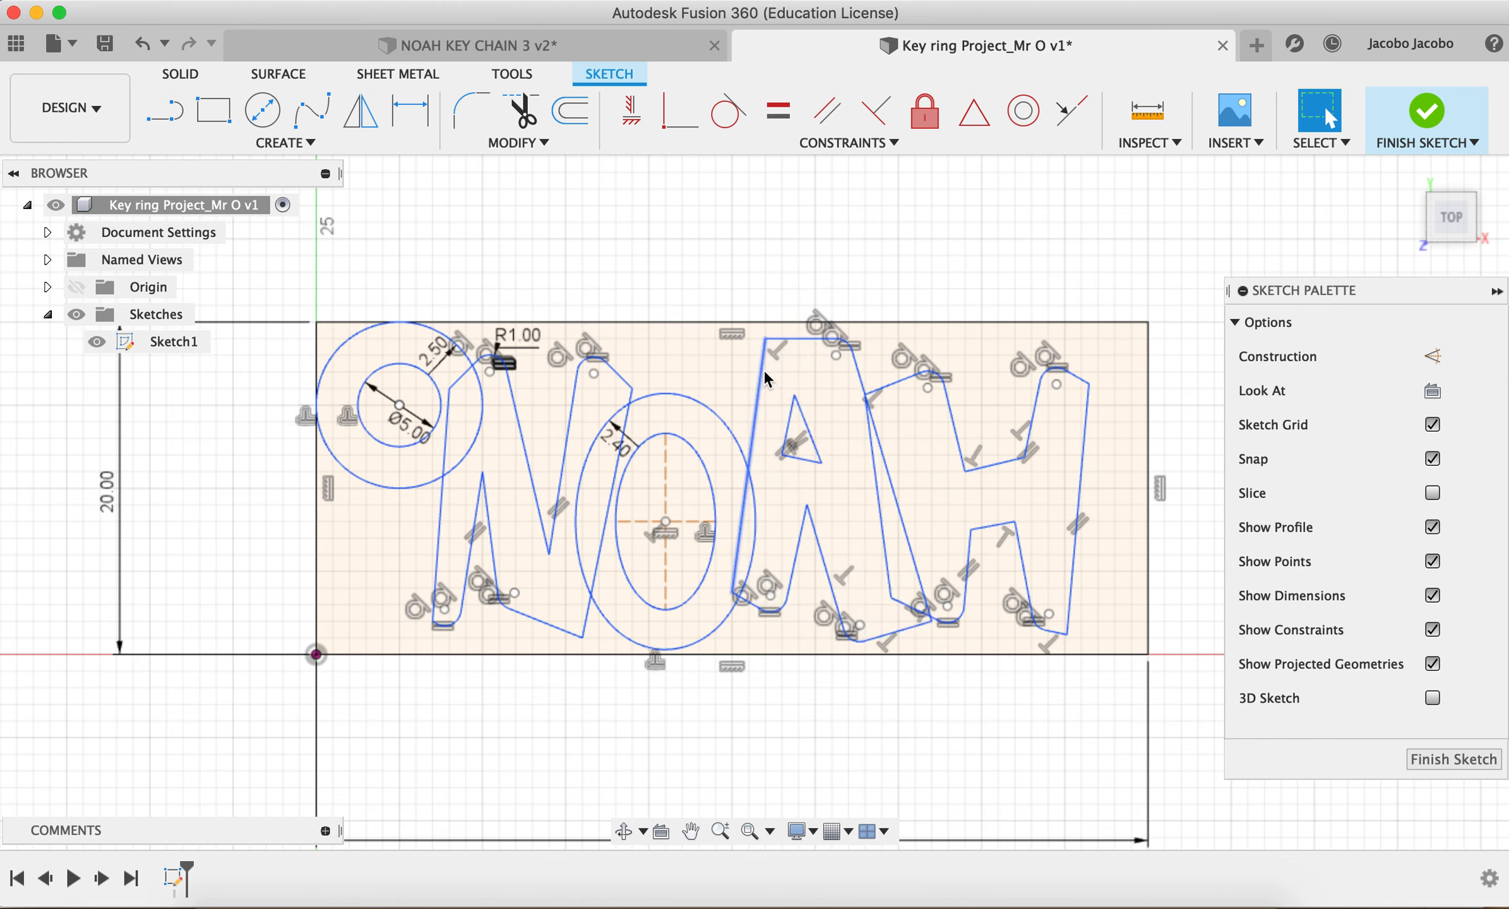
key("Escape")
- Fillet the outer corner where the letter A's long slanted left side meets its top edge with a 1 mm radius
left_click(472, 125)
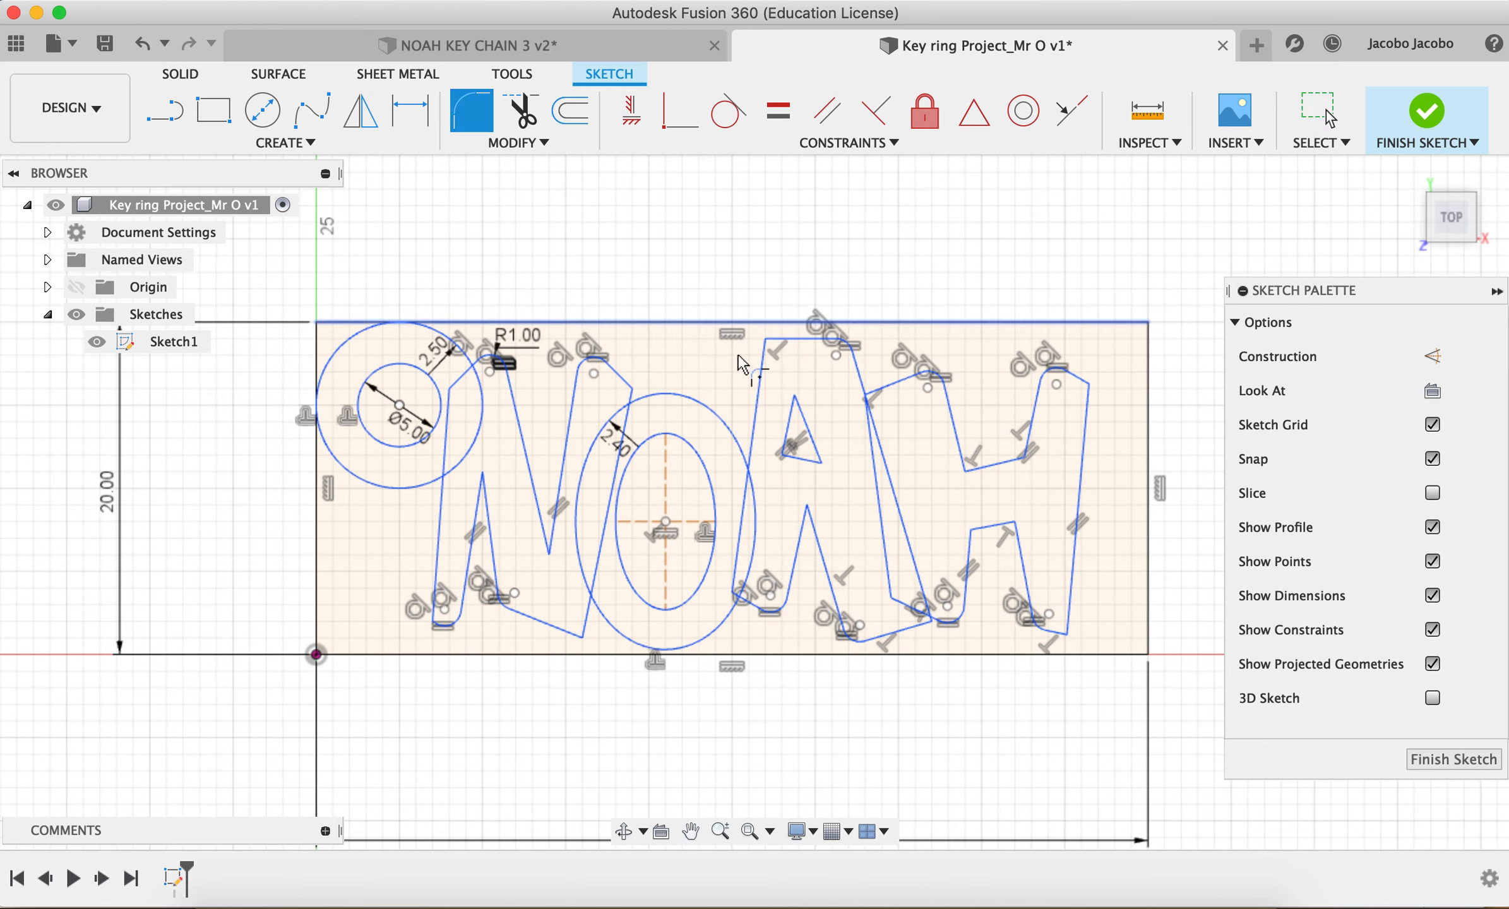
left_click(760, 382)
left_click(796, 346)
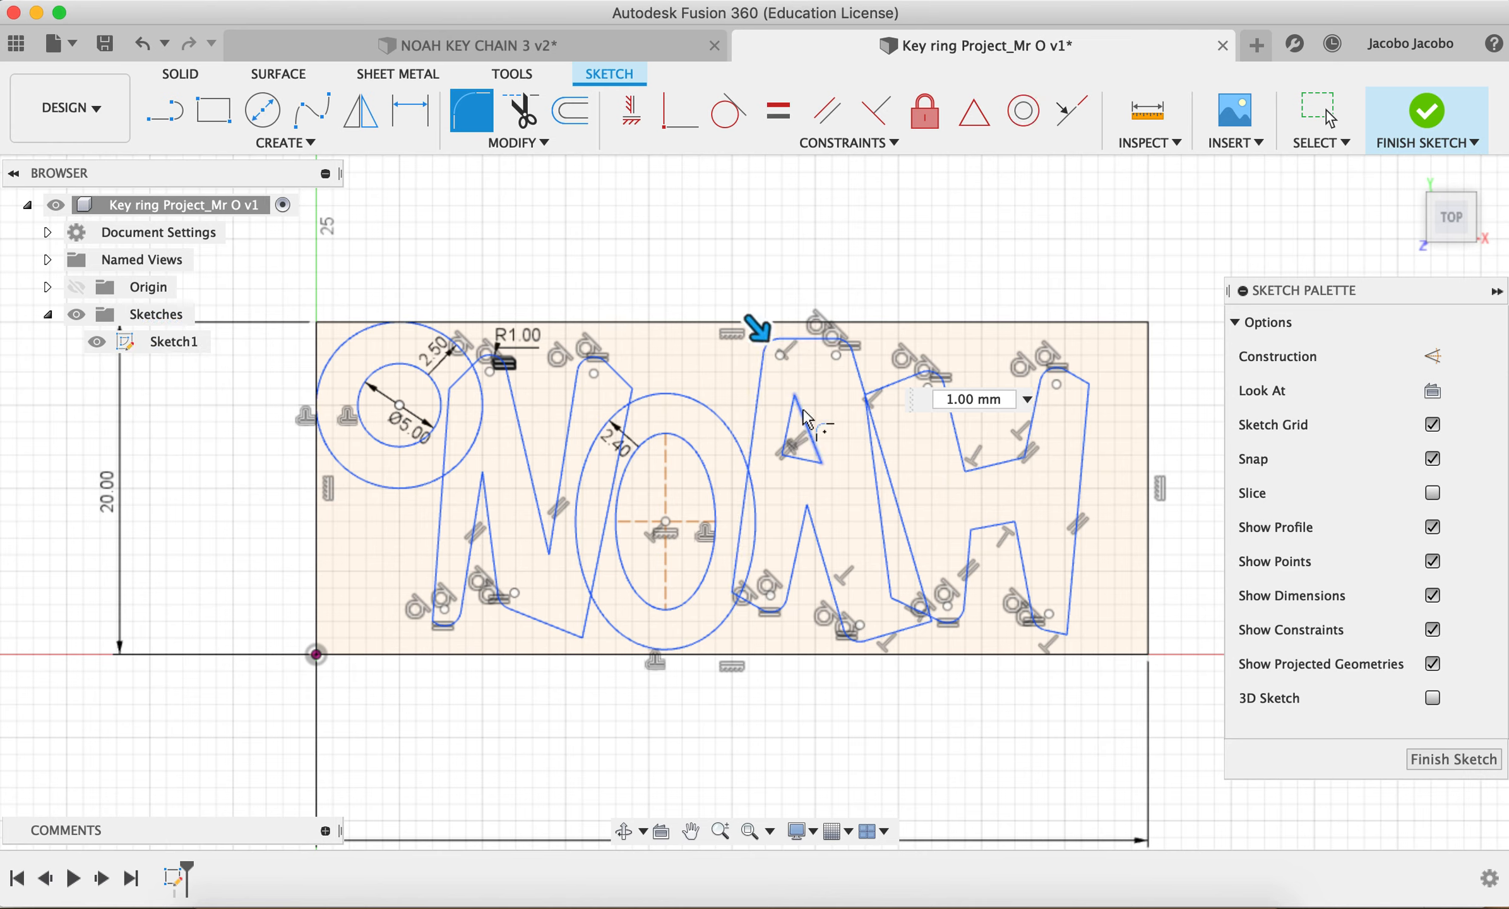
left_click(789, 422)
left_click(807, 425)
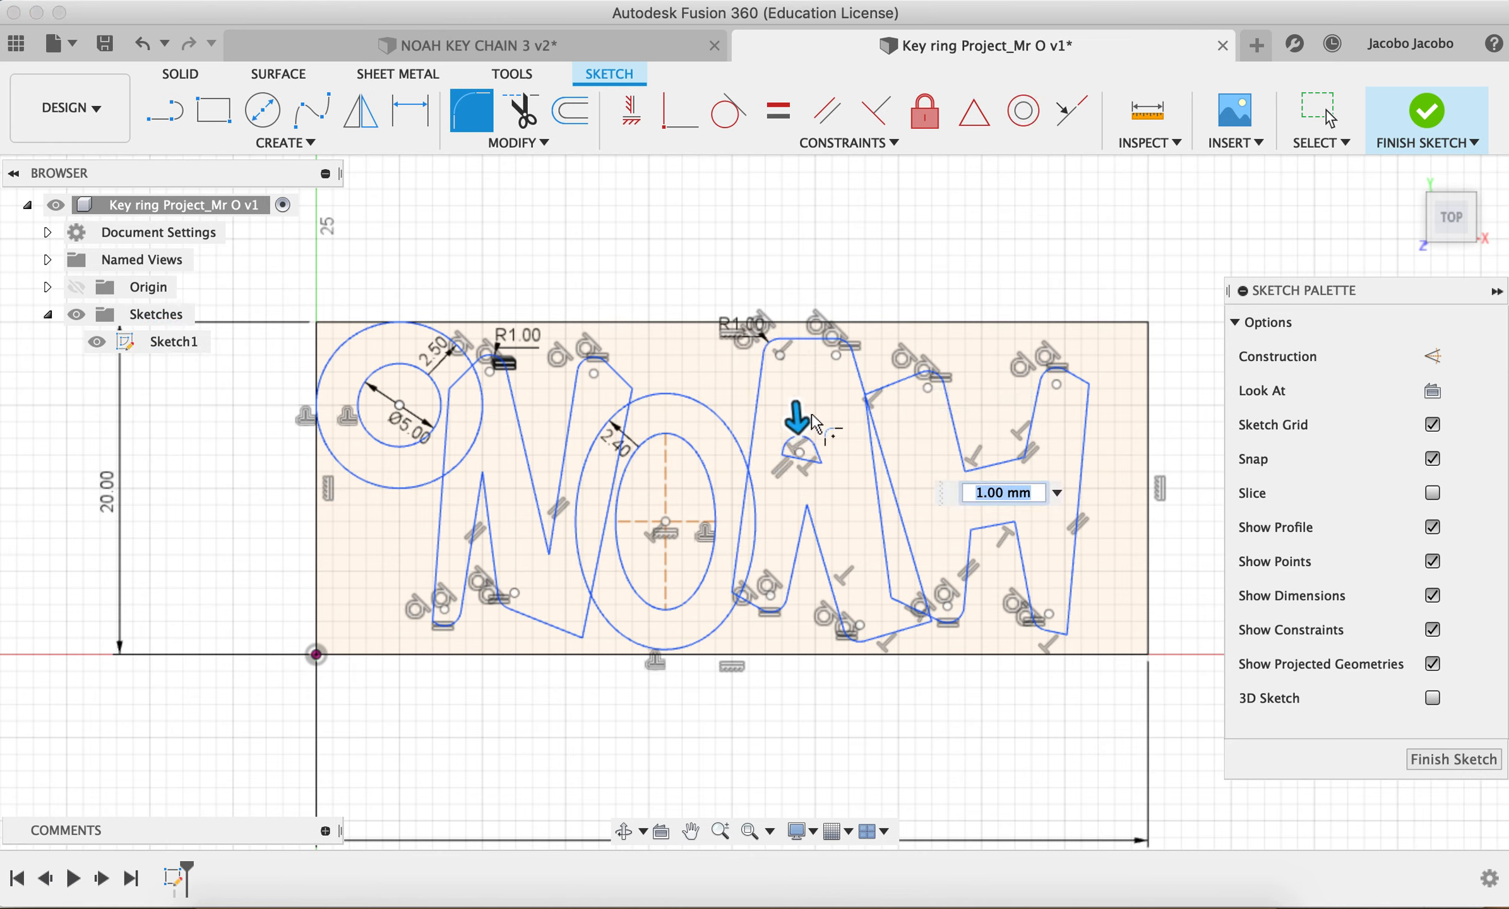
mouse_move(795, 421)
left_mouse_down()
mouse_move(799, 381)
mouse_move(796, 399)
left_mouse_up()
key("Escape")
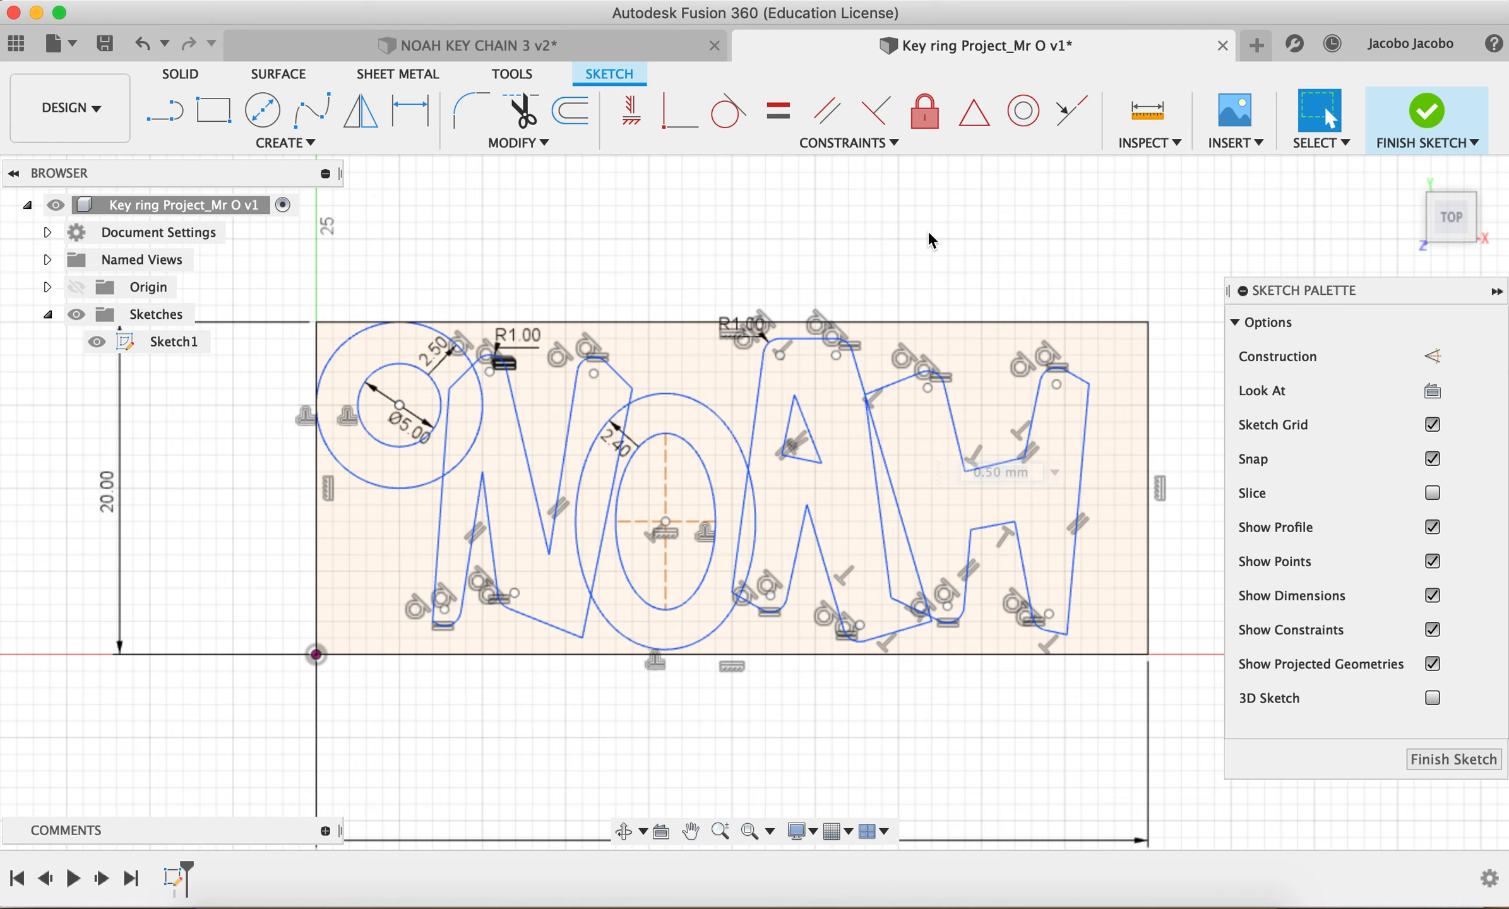
- Finish the sketch, and toggle its visibility off and on again
middle_click_drag(712, 547, 649, 570)
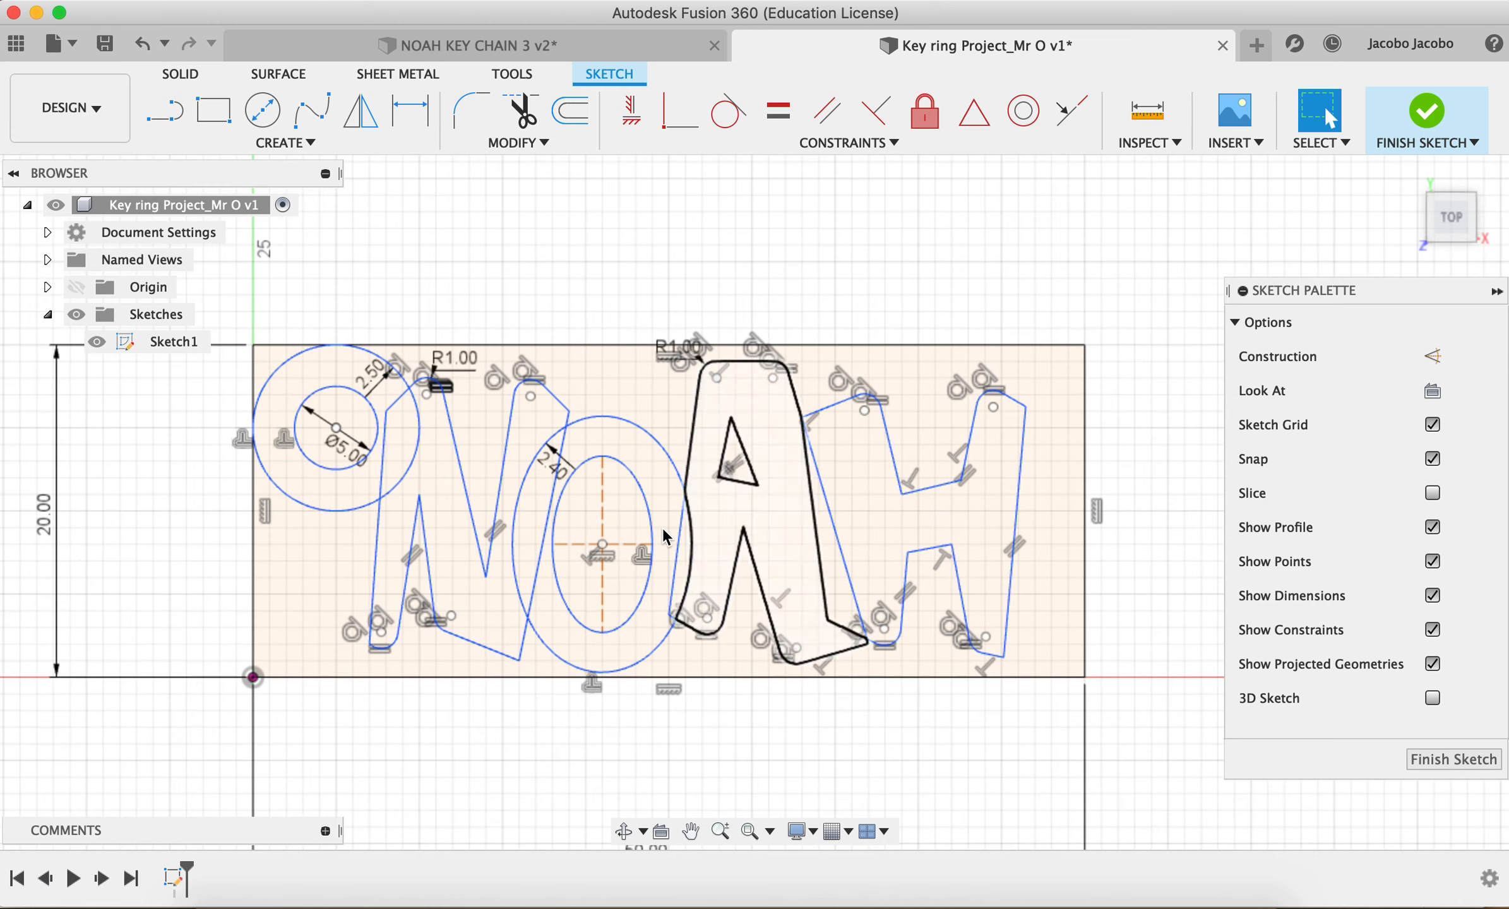
left_click(1427, 111)
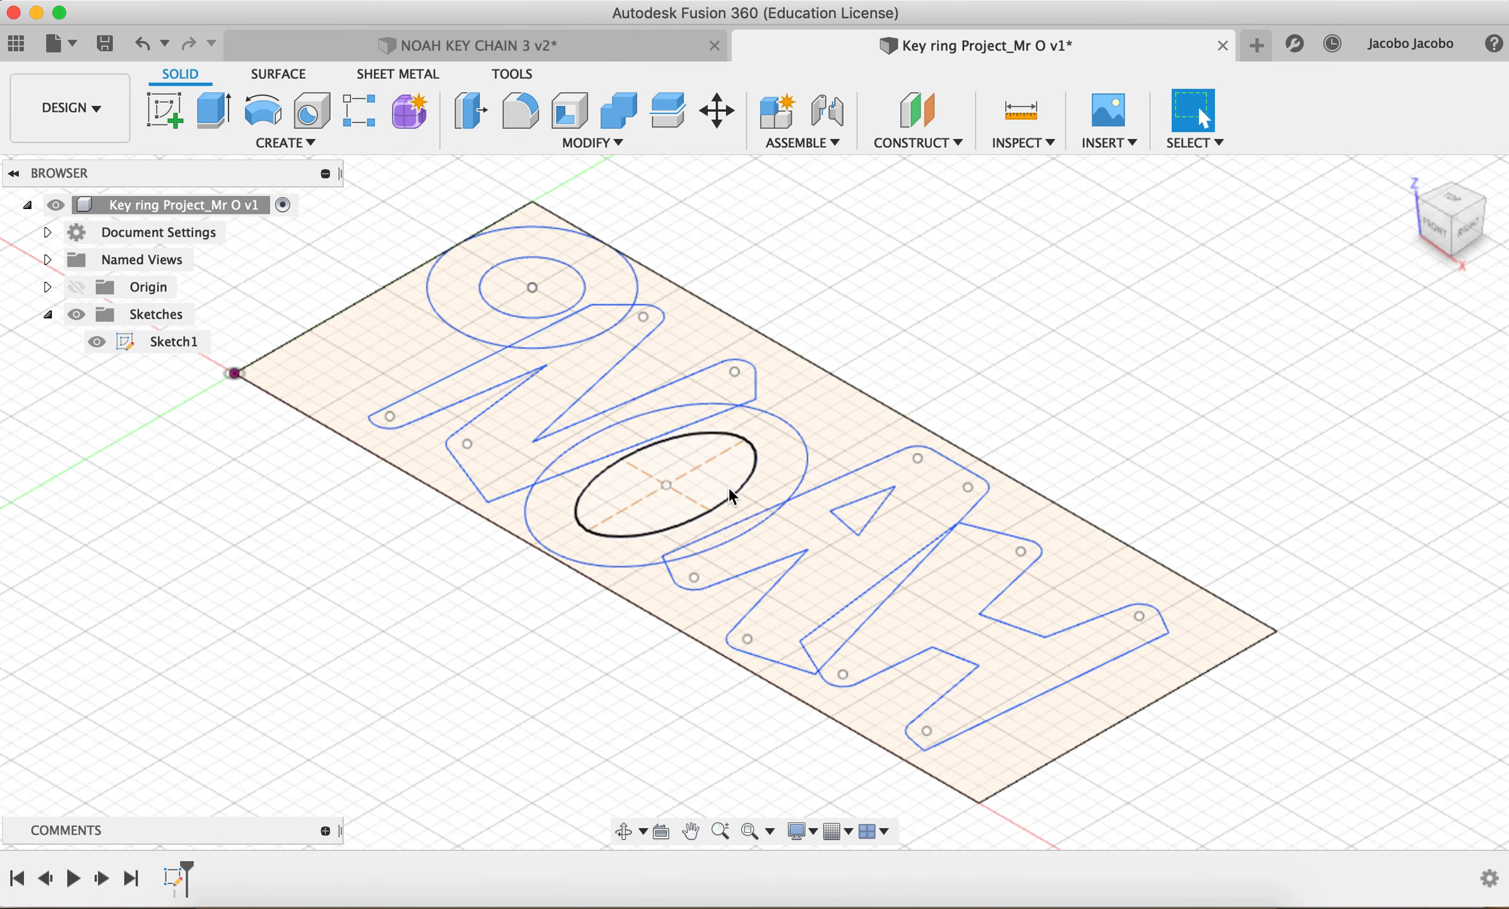
scroll(730, 496, "down", 4)
scroll(879, 480, "right", 3)
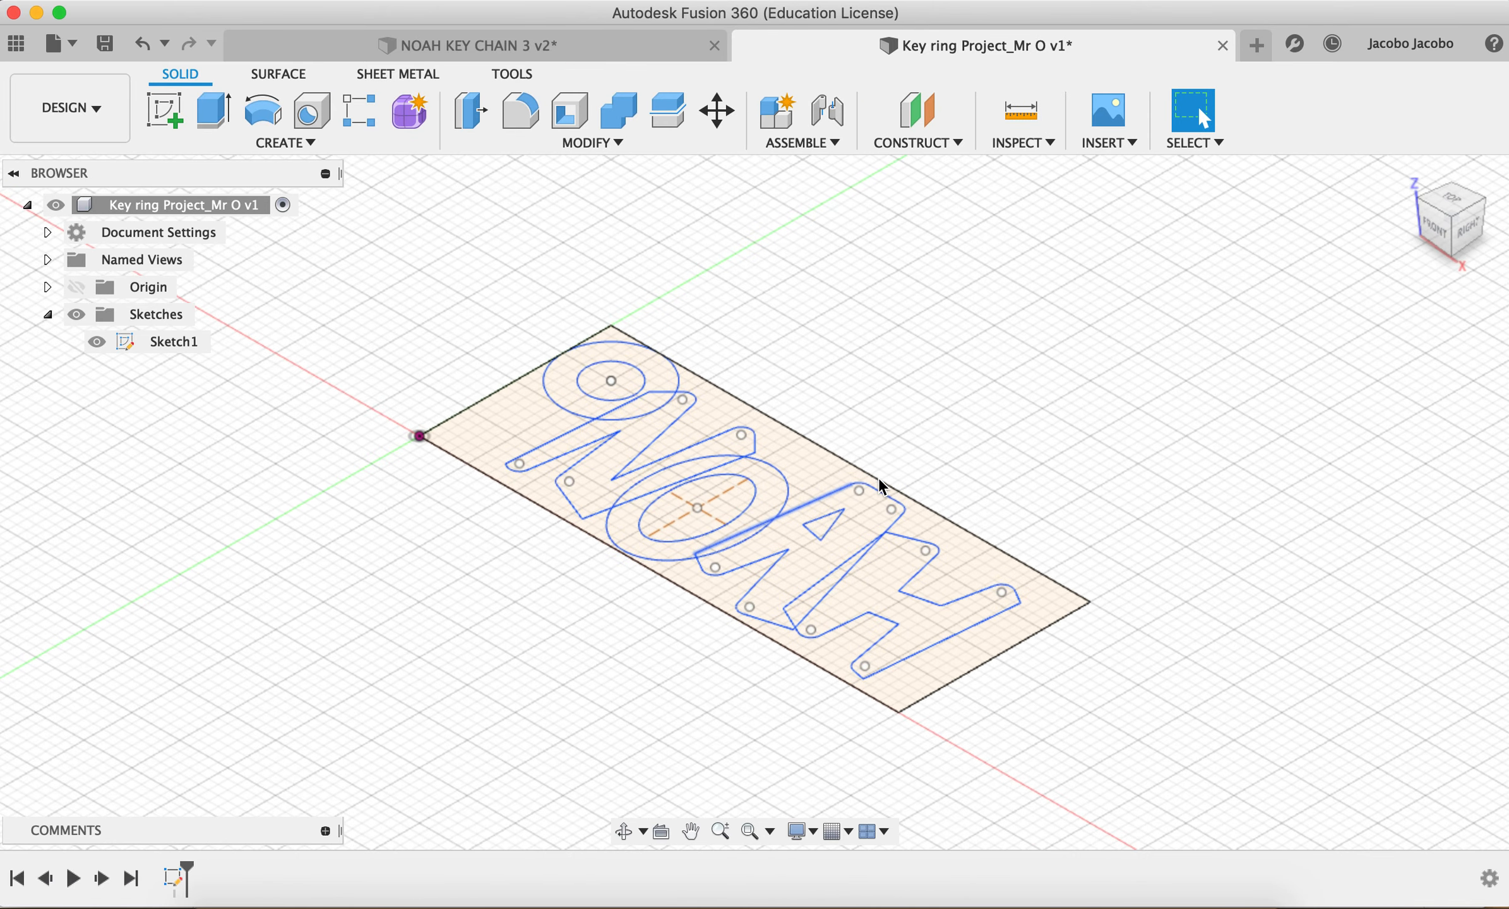
left_click(97, 343)
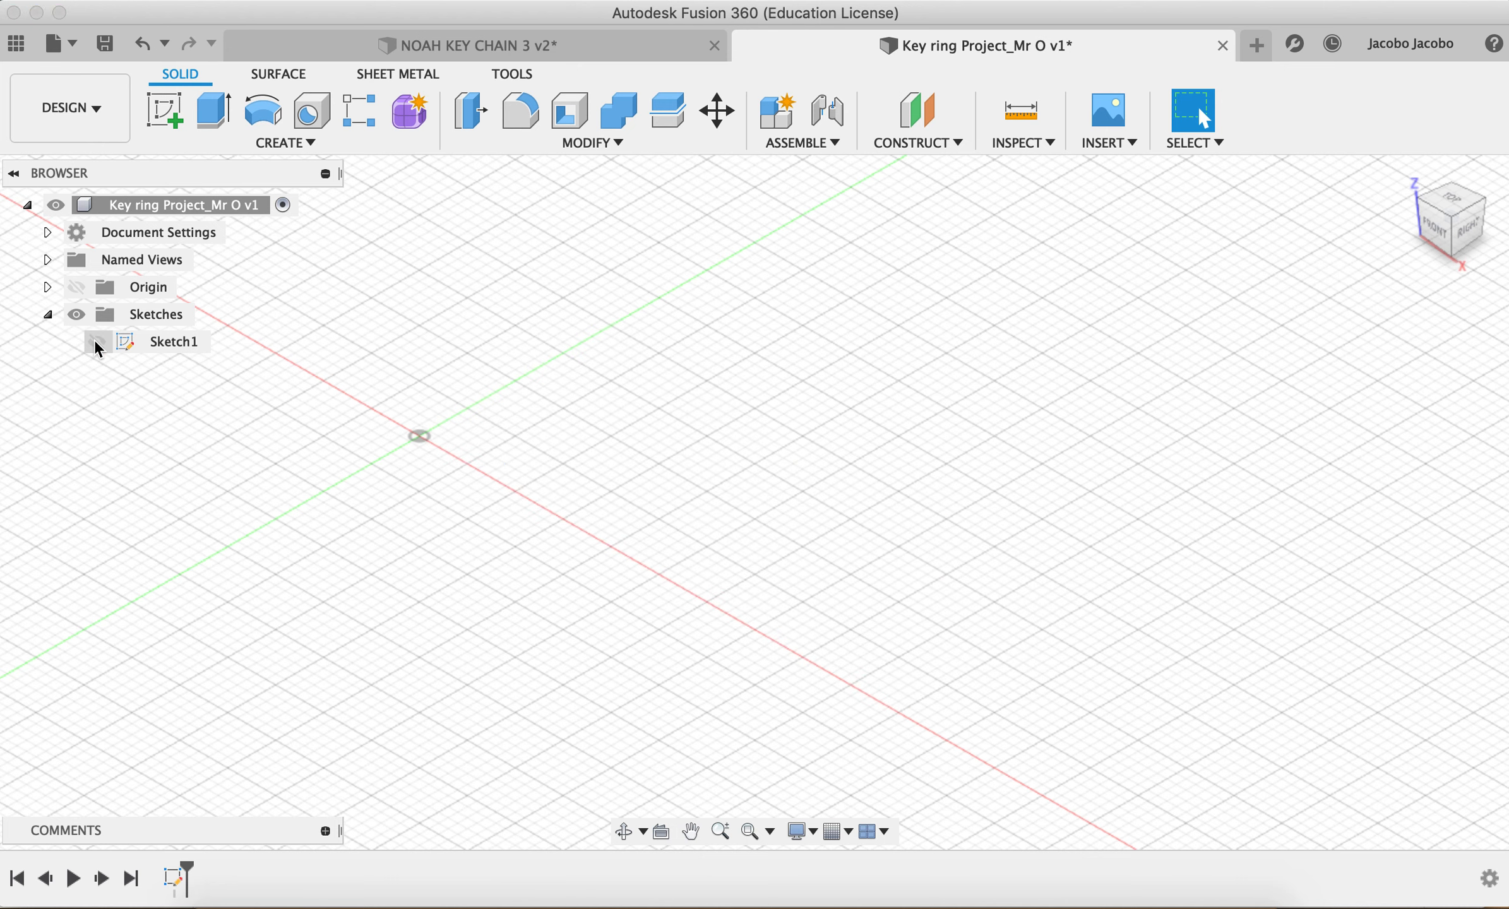
left_click(97, 343)
- Rename Sketch1 as "Name key chain"
left_click(174, 344)
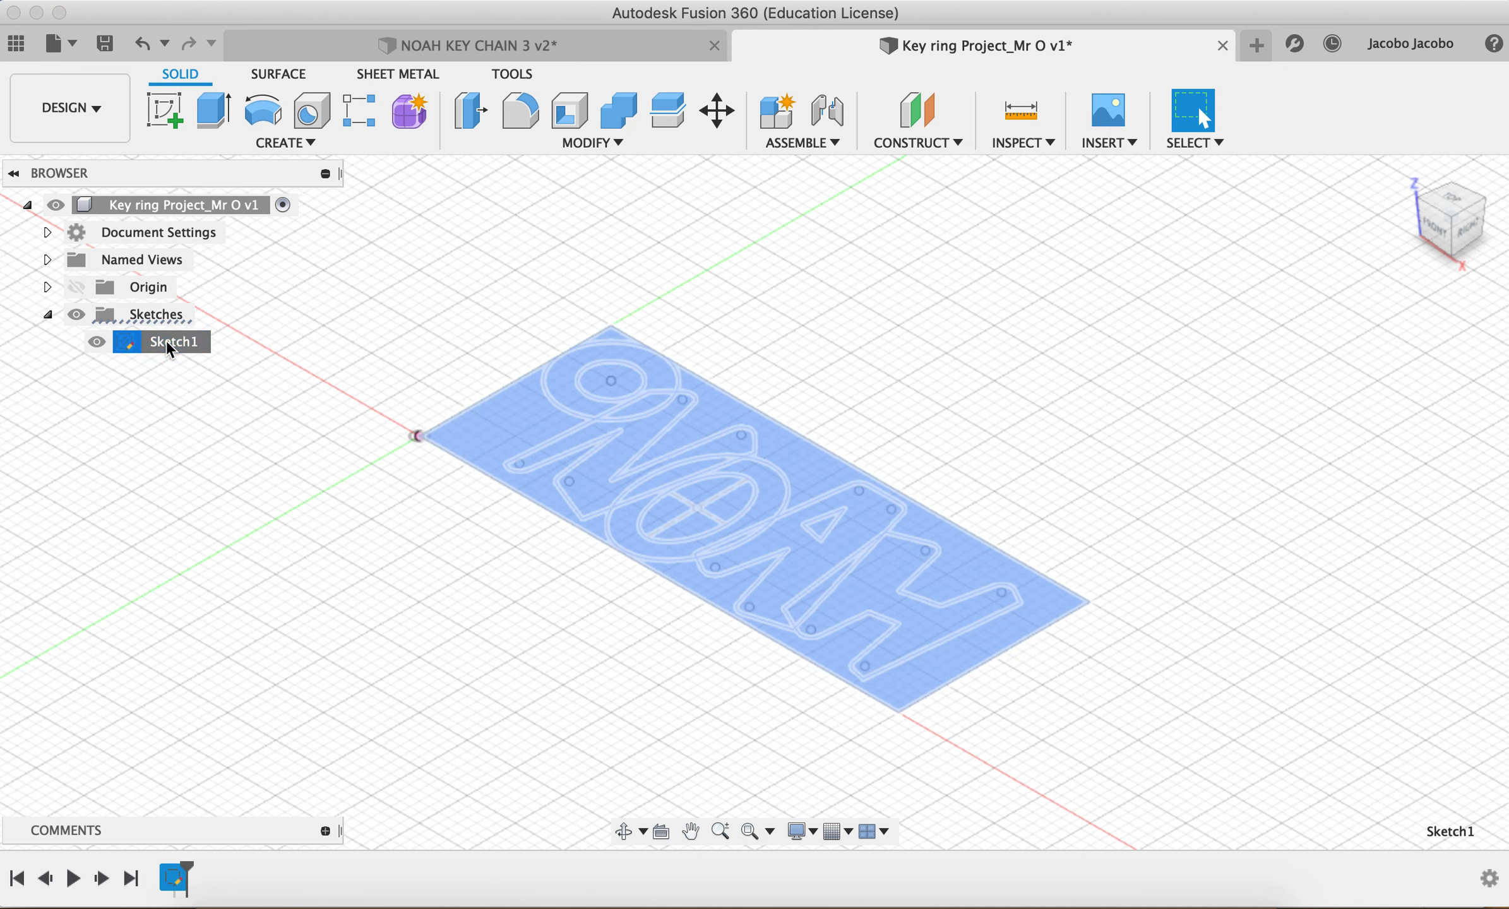
double_click(168, 345)
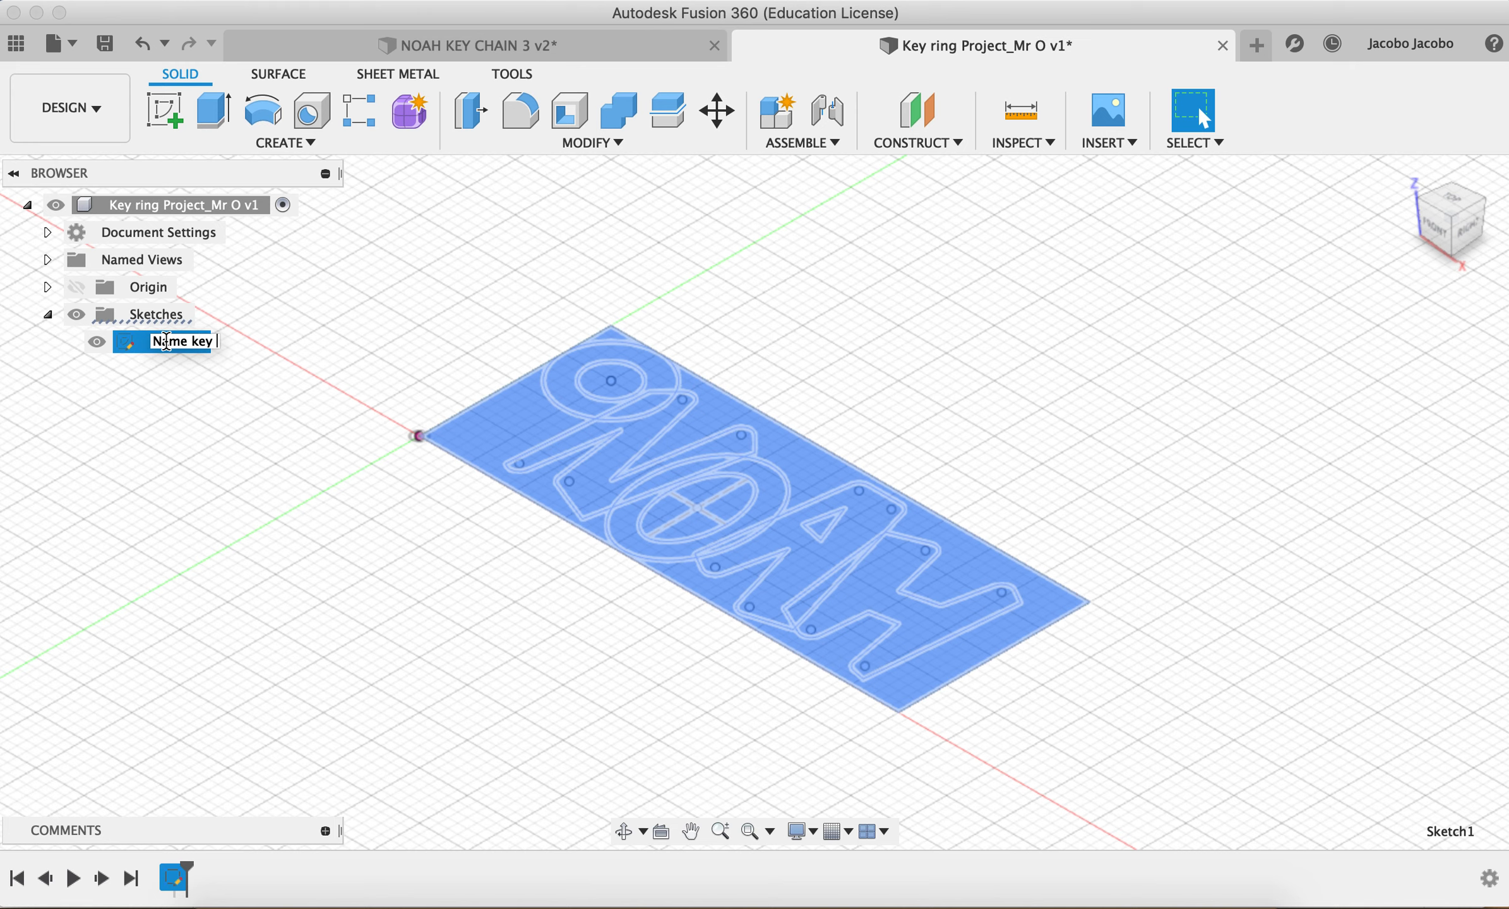
key("Return")
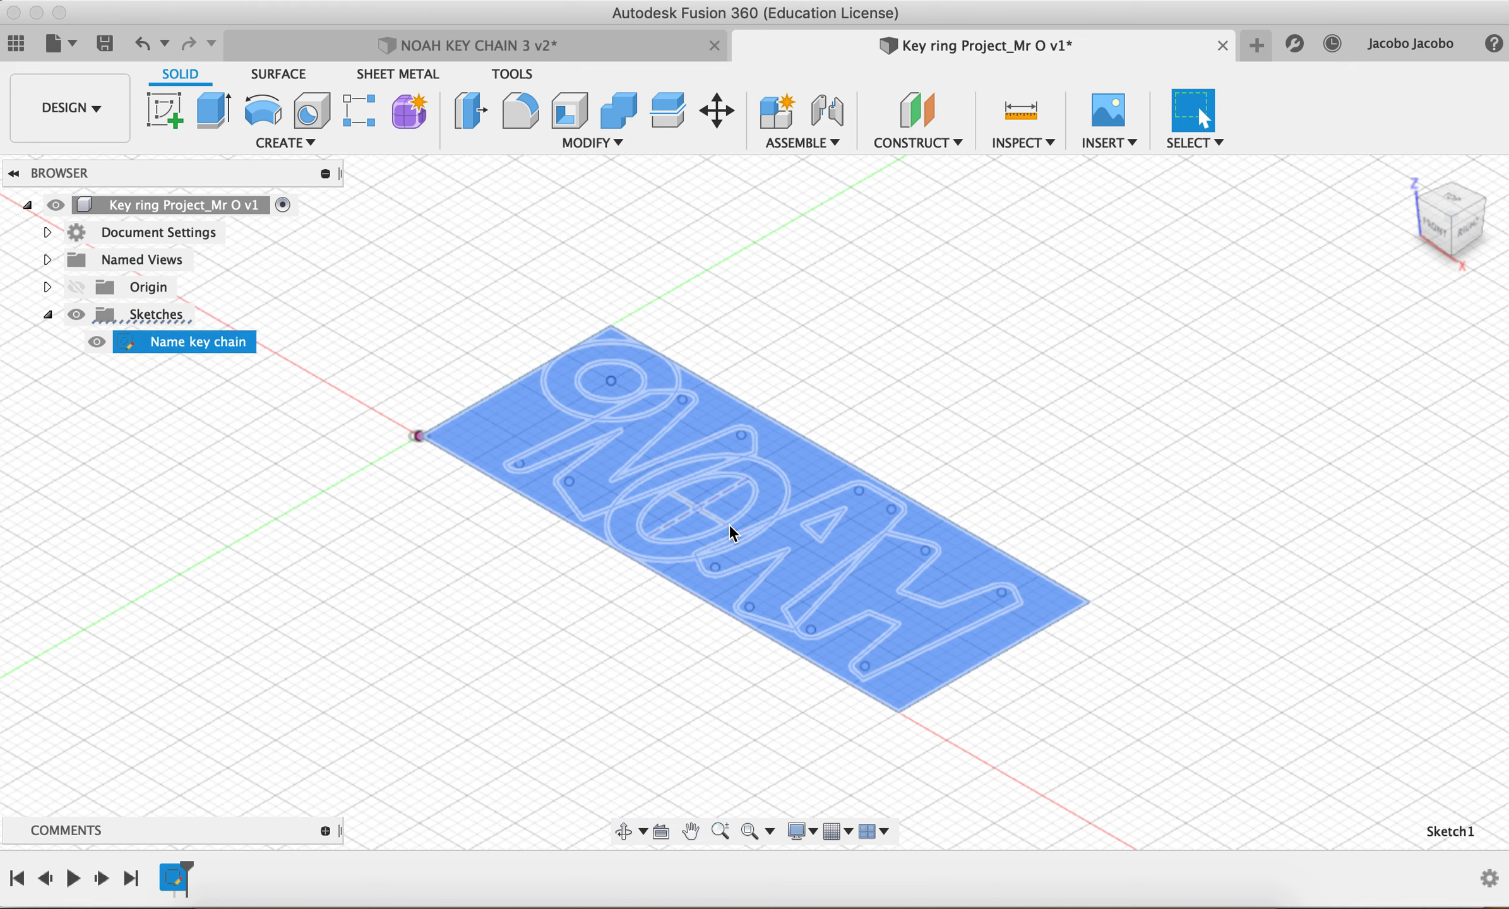
left_click(153, 422)
left_click(198, 353)
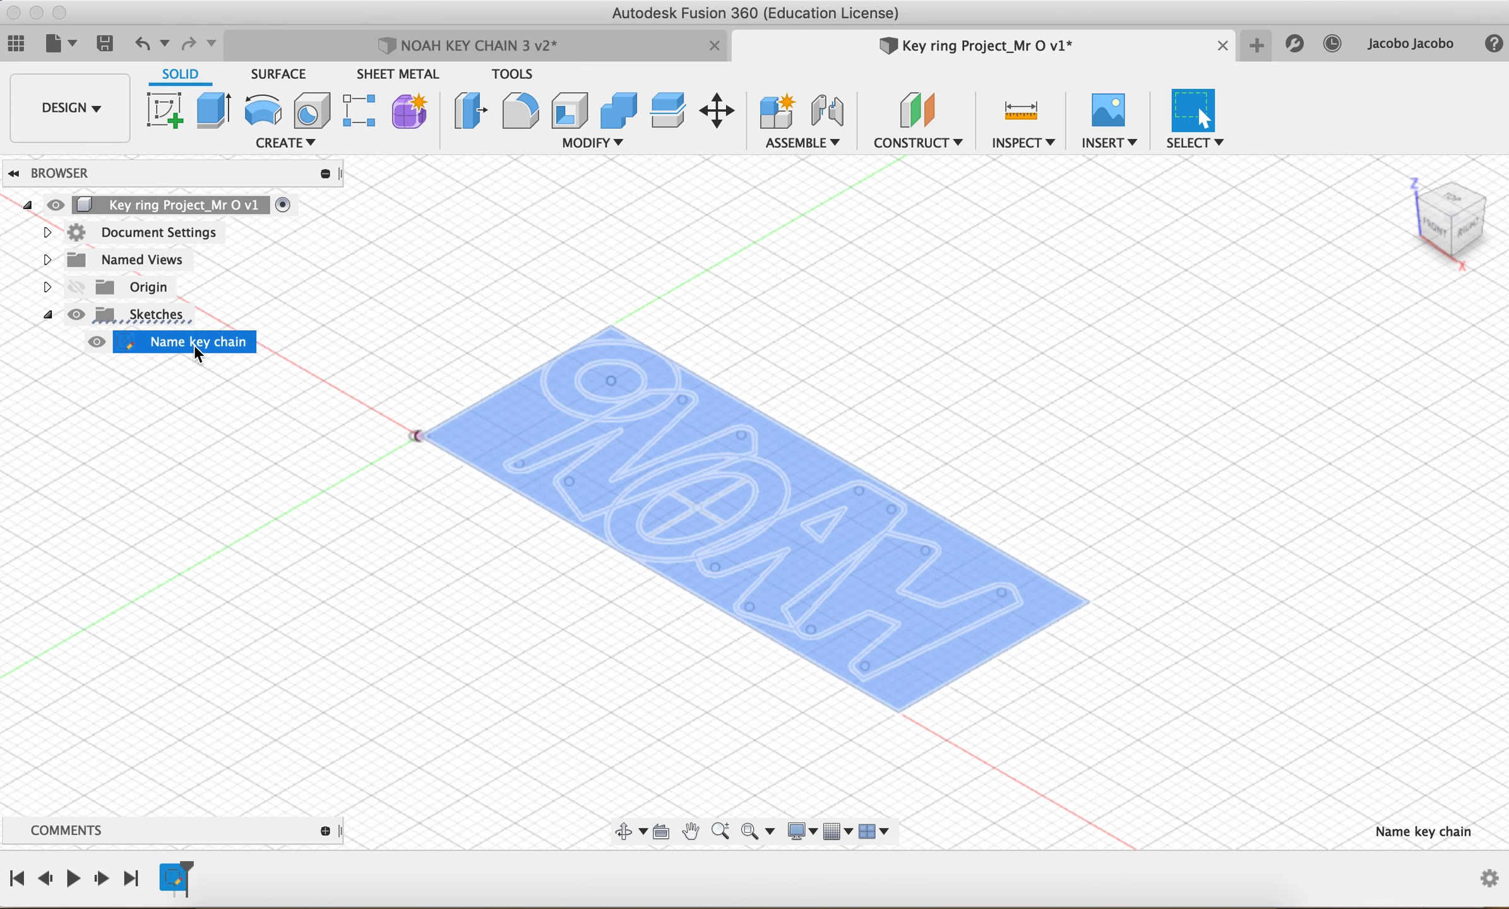
double_click(194, 345)
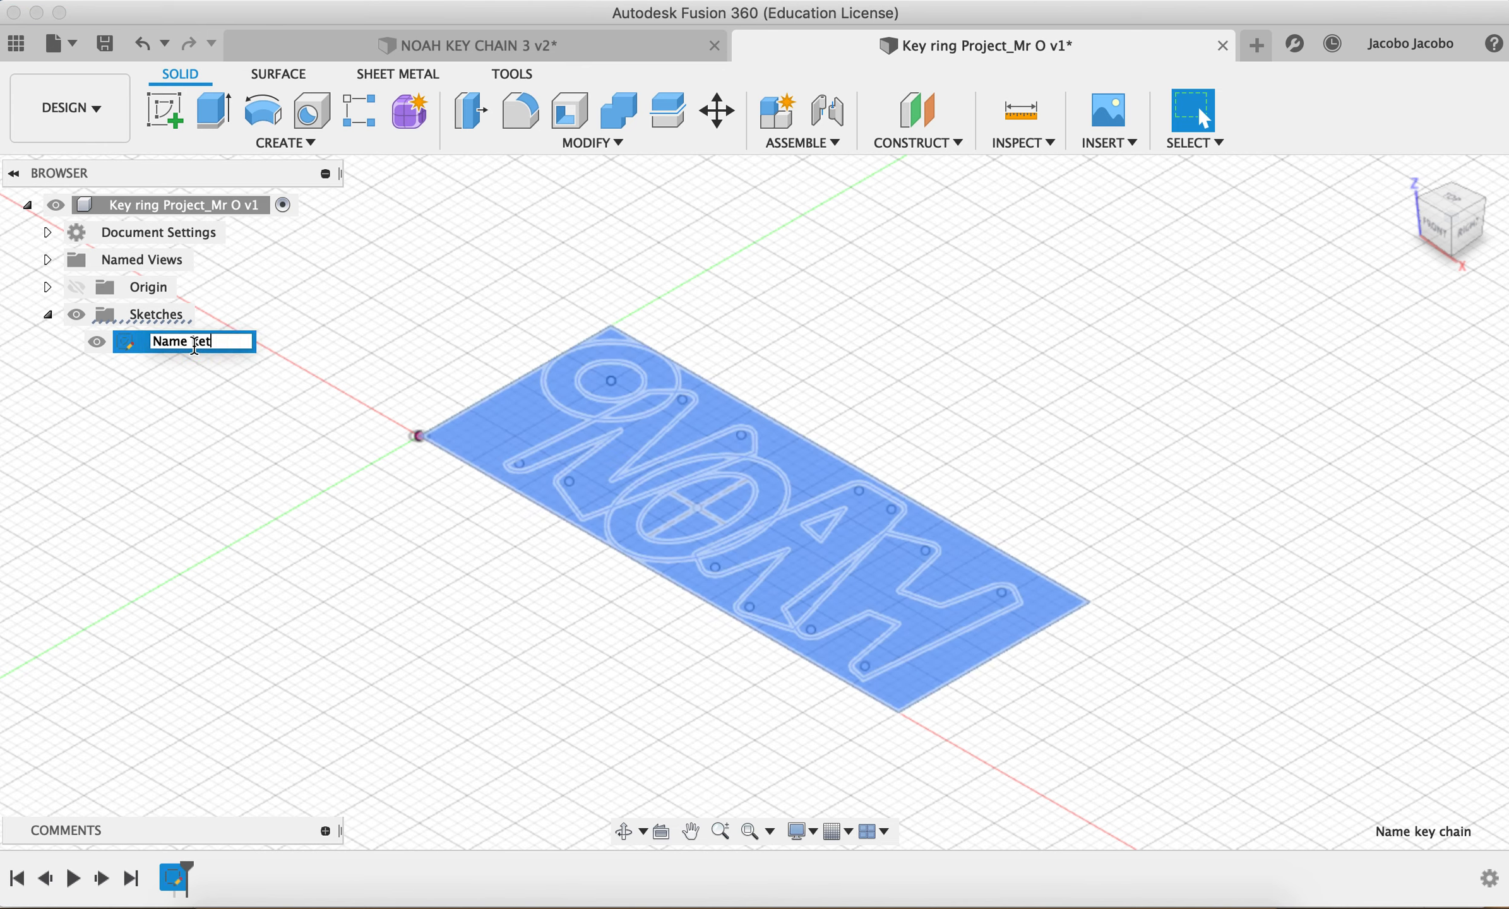
type("Name key chain")
key("Return")
left_click(310, 501)
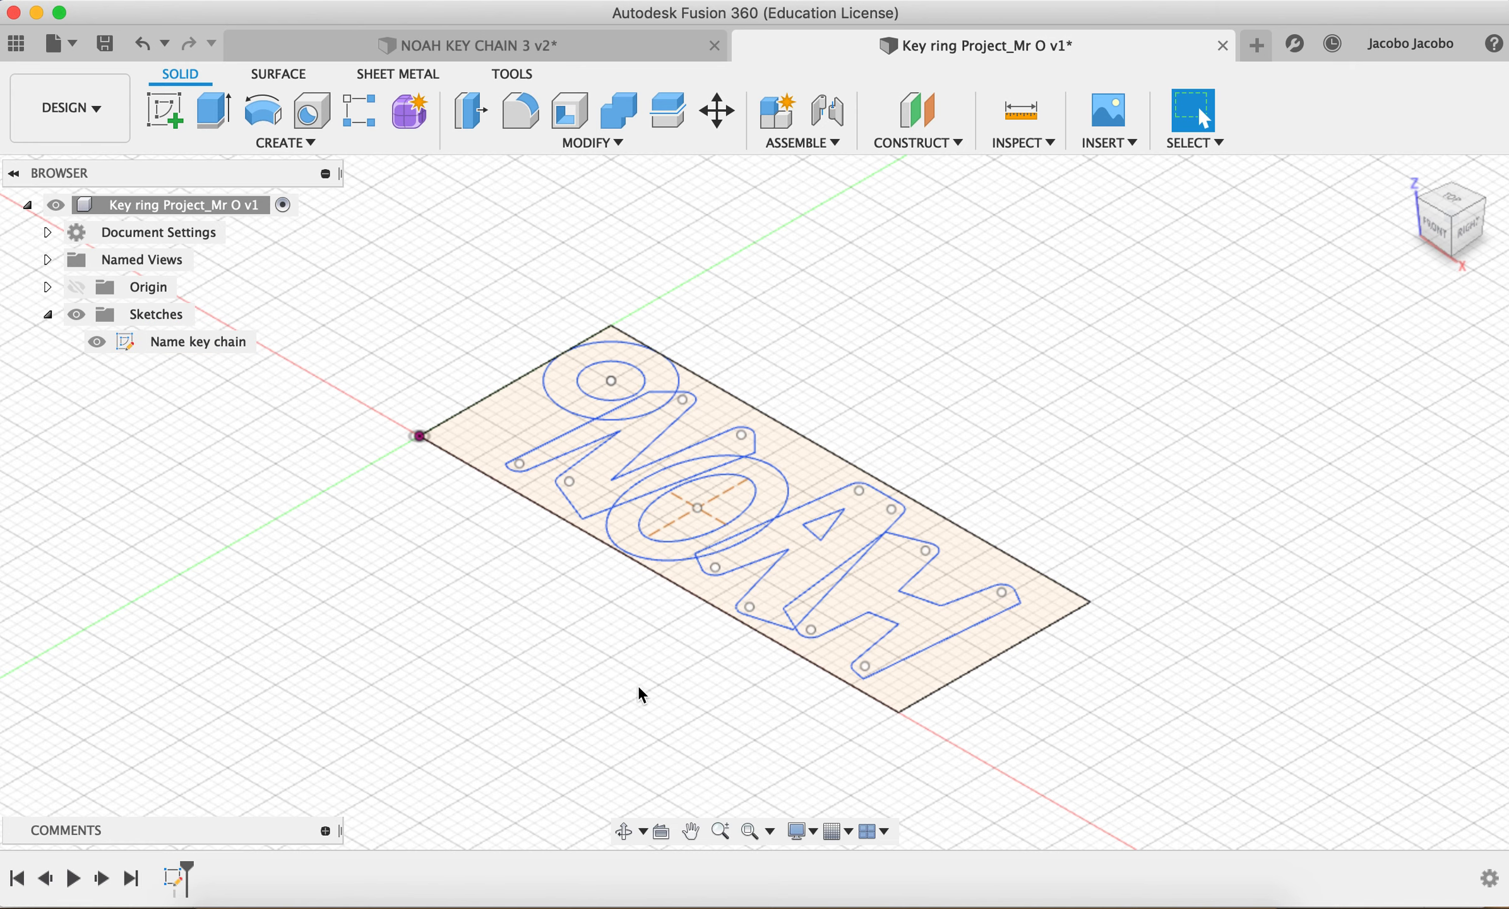
left_click(625, 833)
left_click_drag(619, 730, 679, 588)
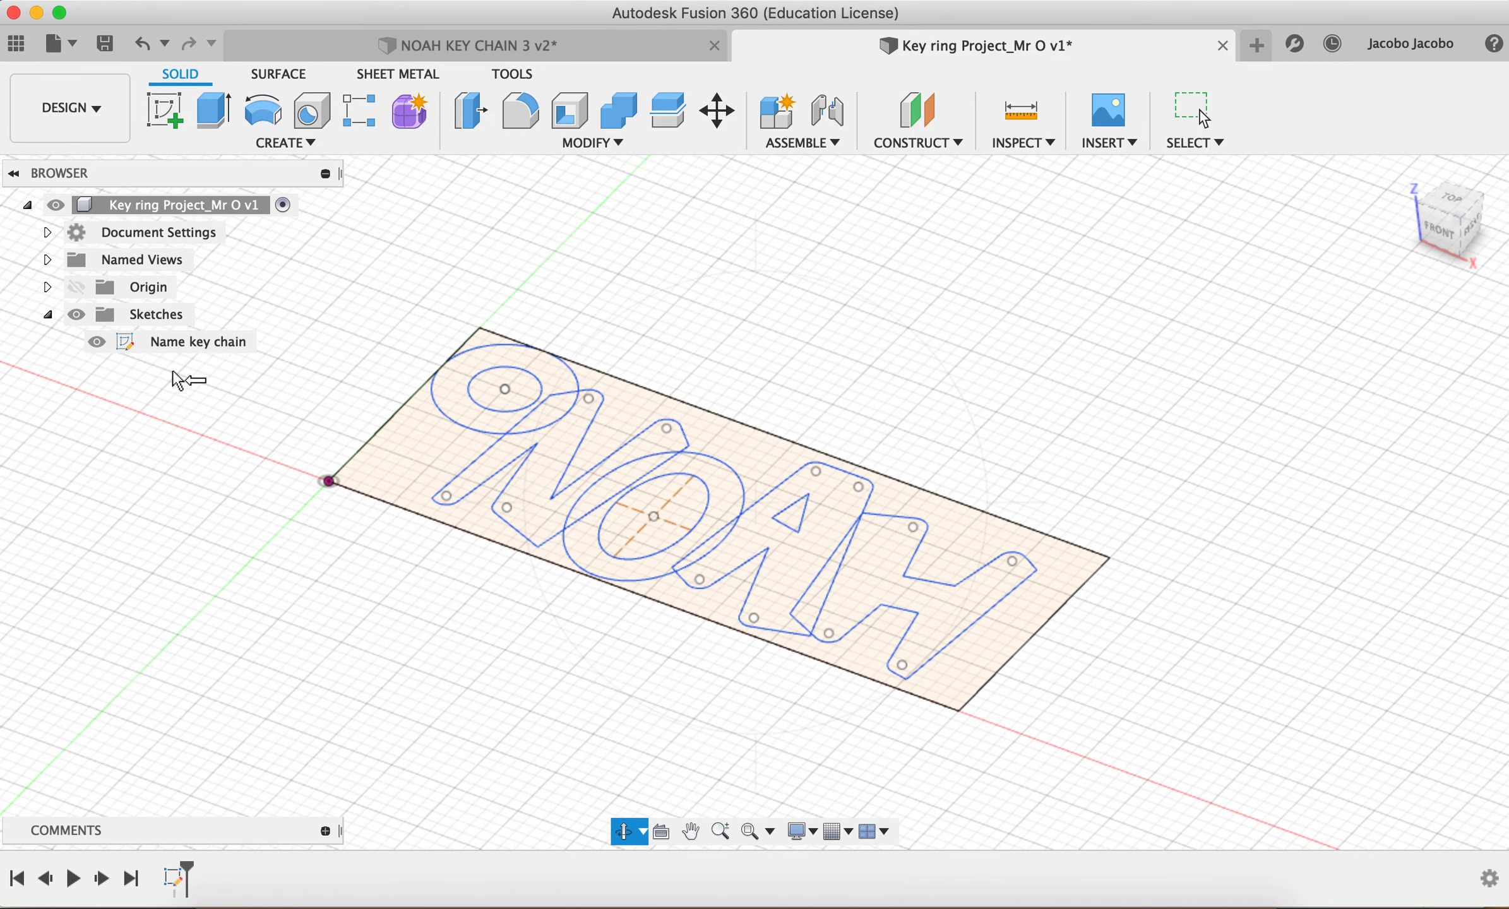
left_click(84, 116)
left_click(84, 117)
left_click(235, 139)
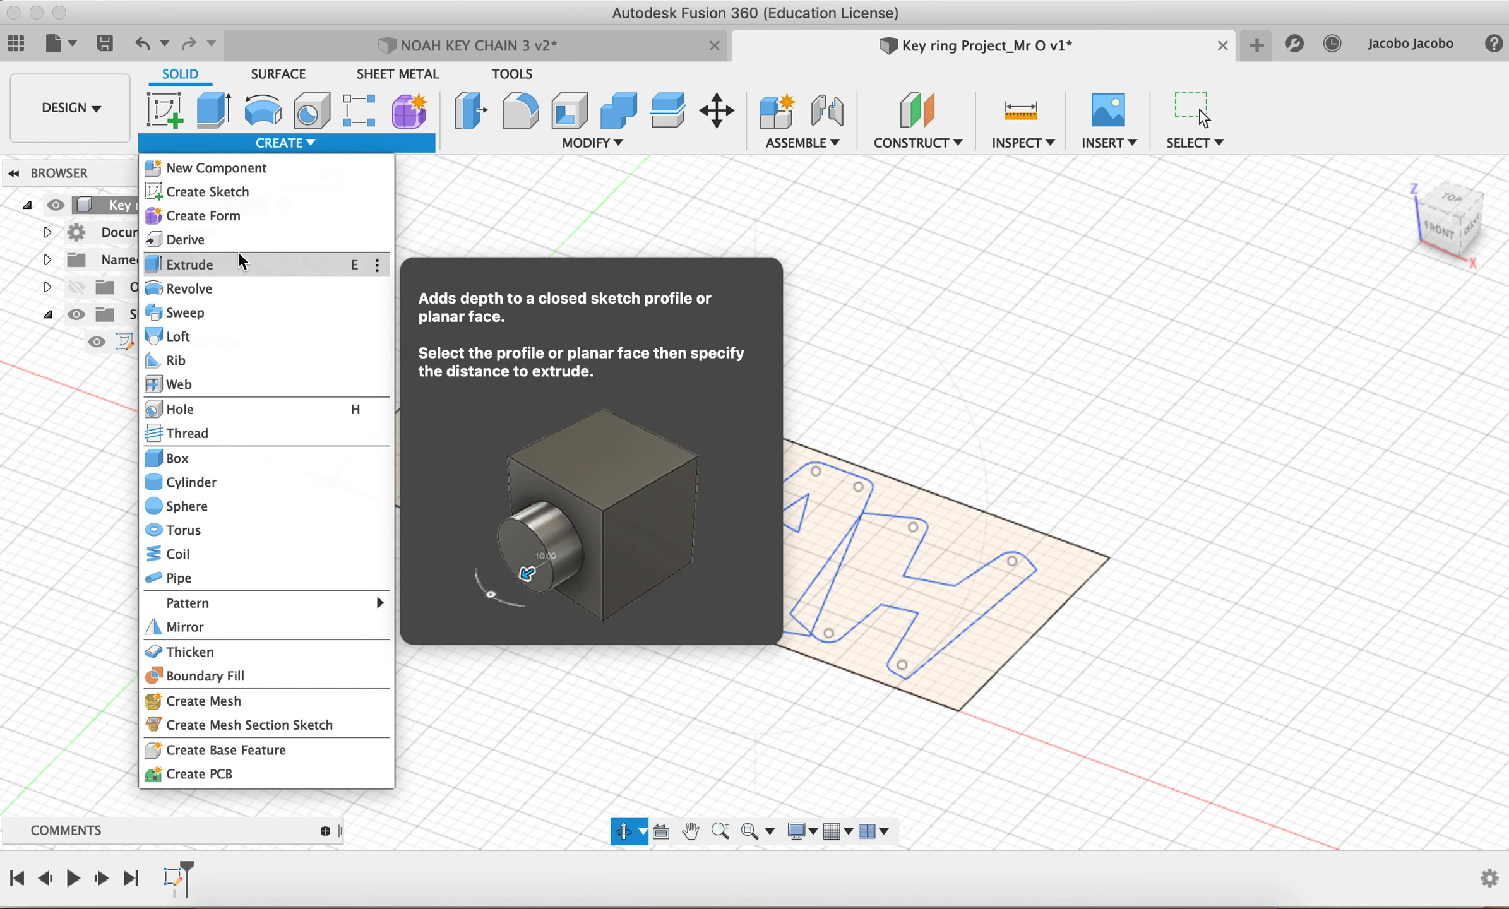
left_click(212, 113)
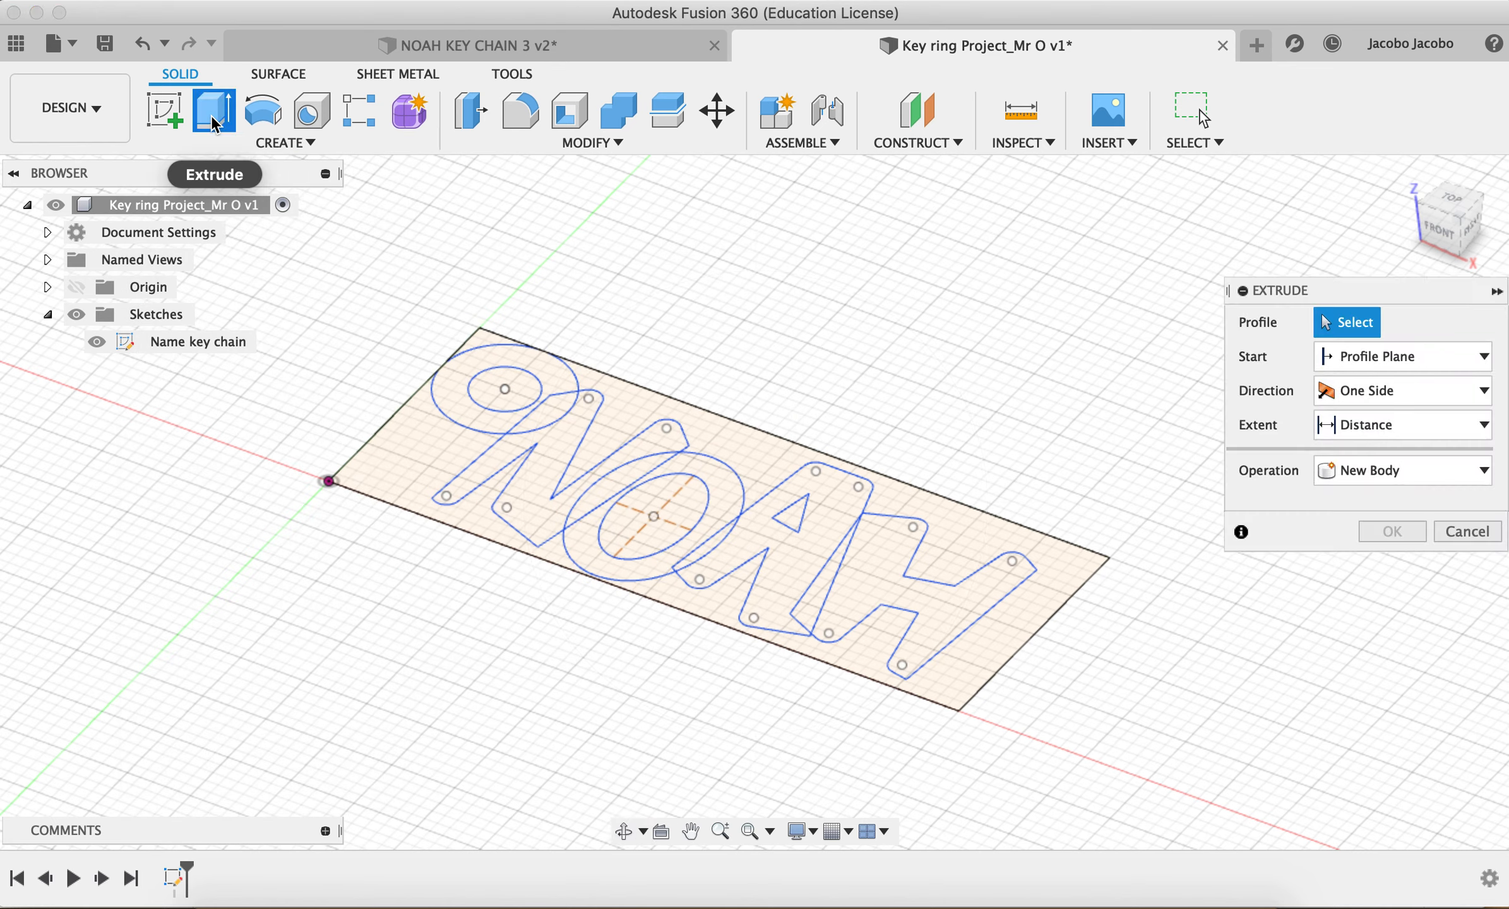
left_click(1463, 529)
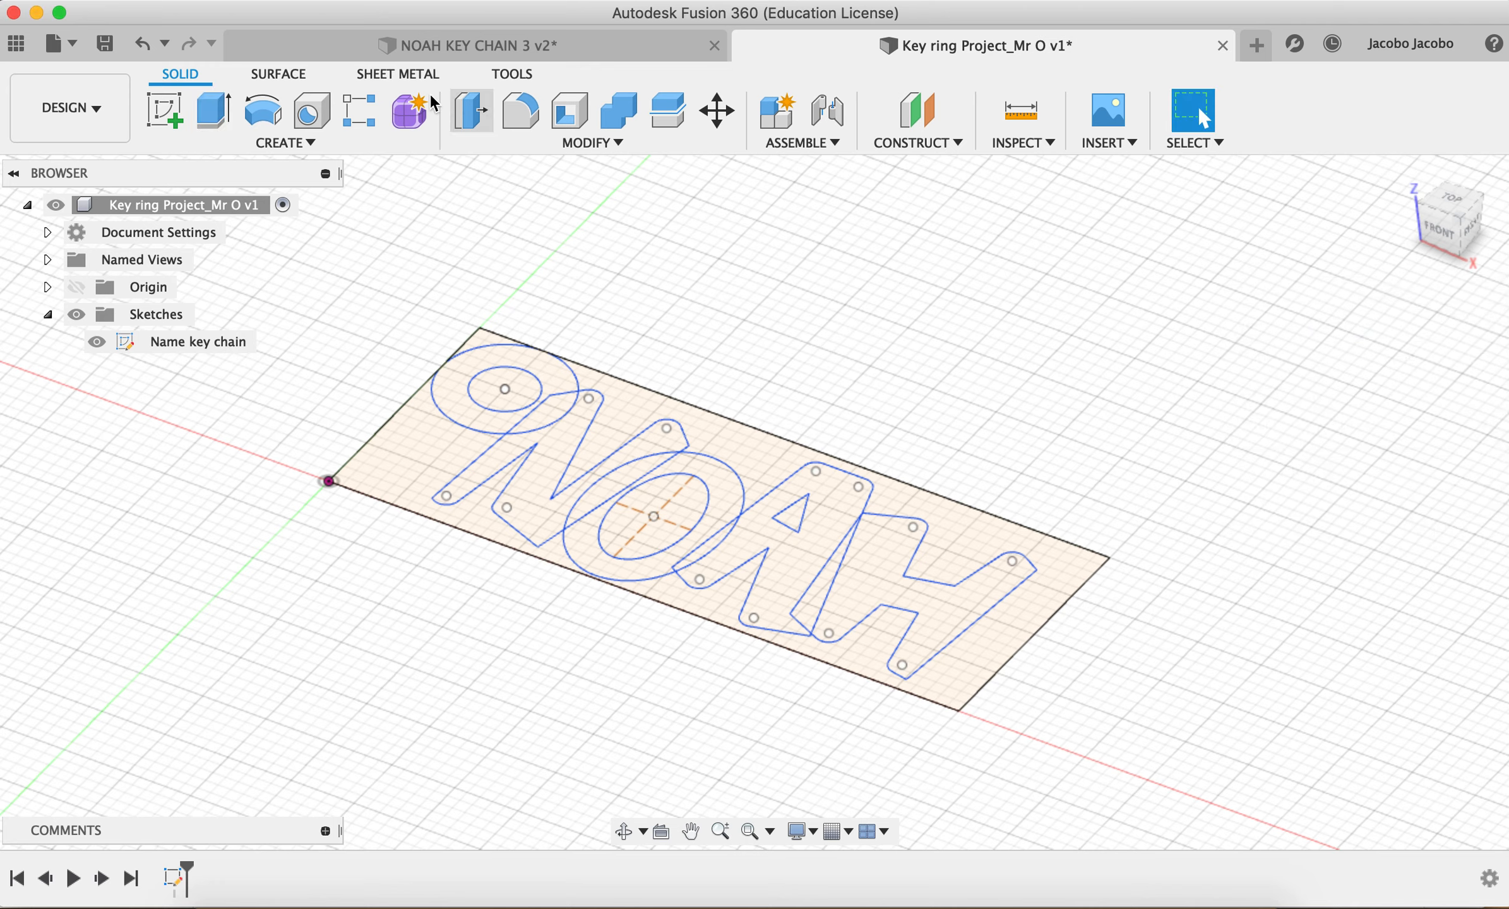
left_click(256, 152)
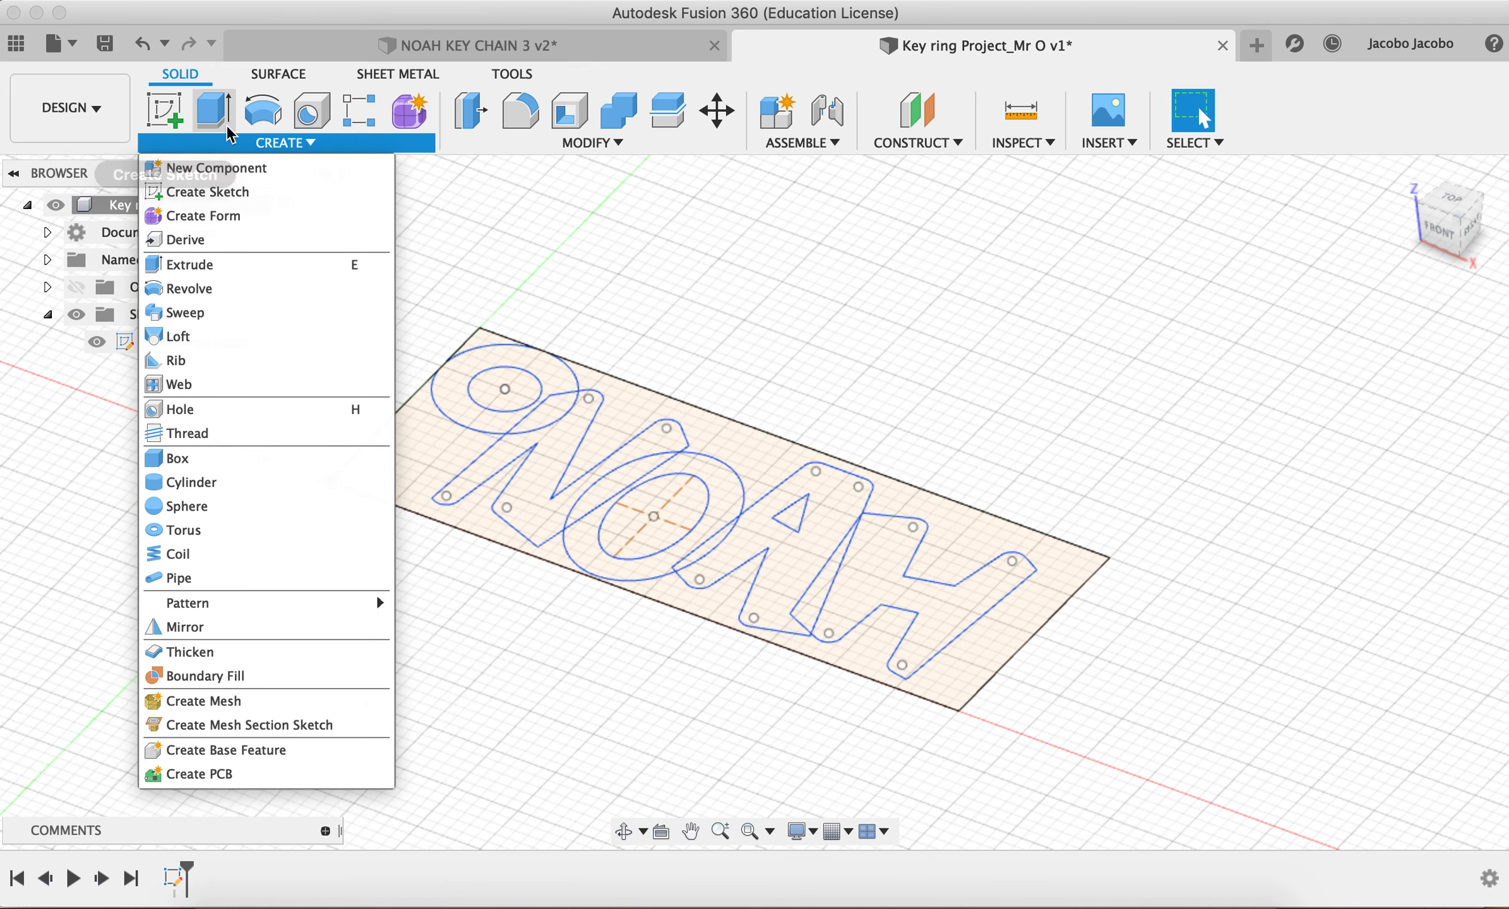
left_click(243, 149)
key("e")
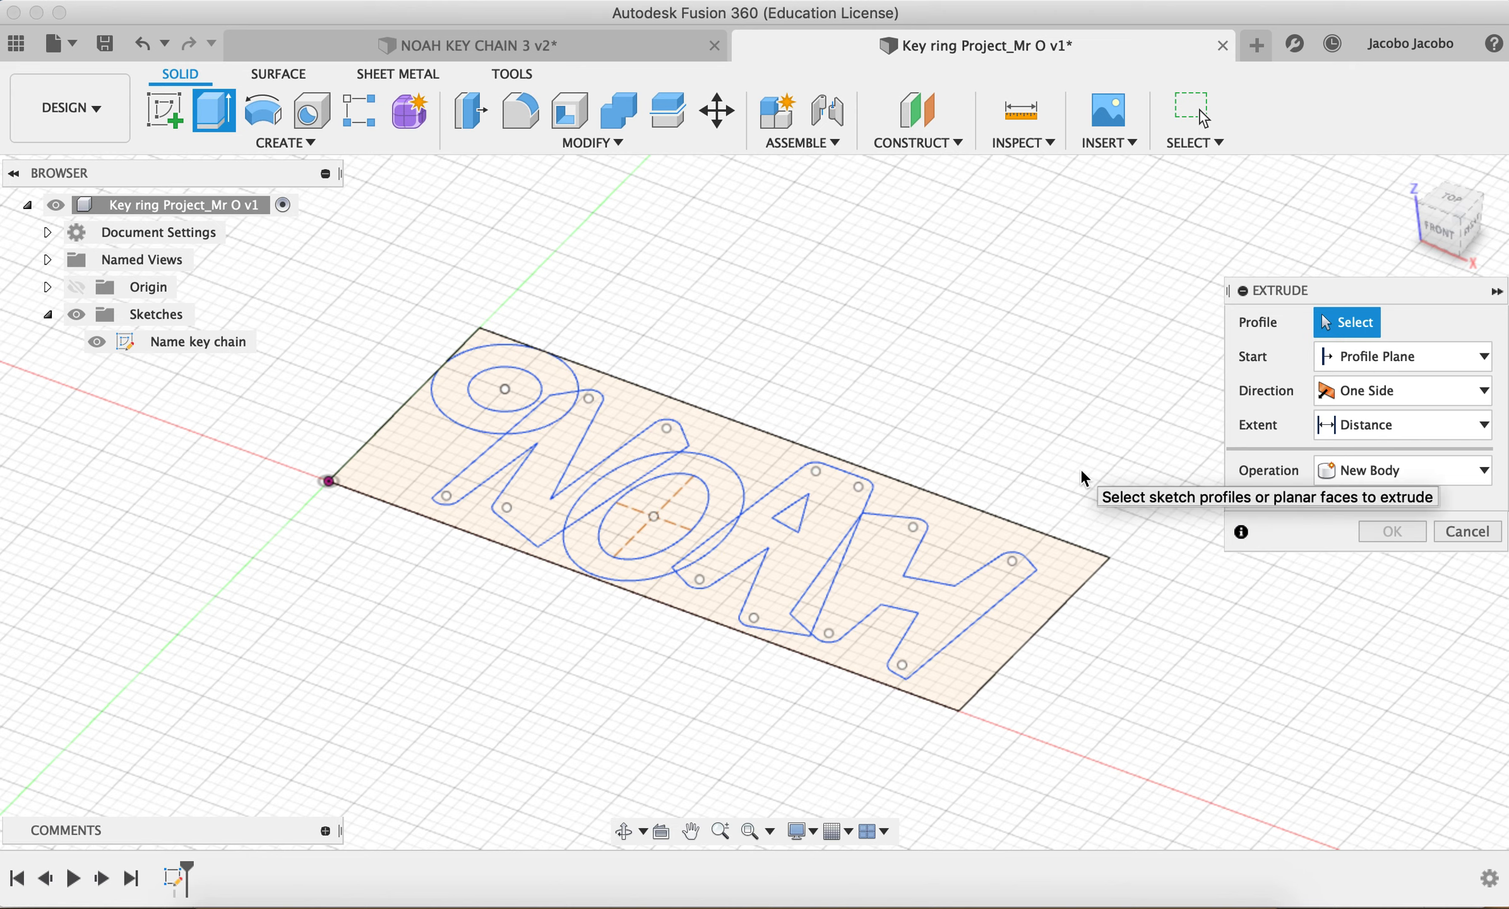
left_click(545, 394)
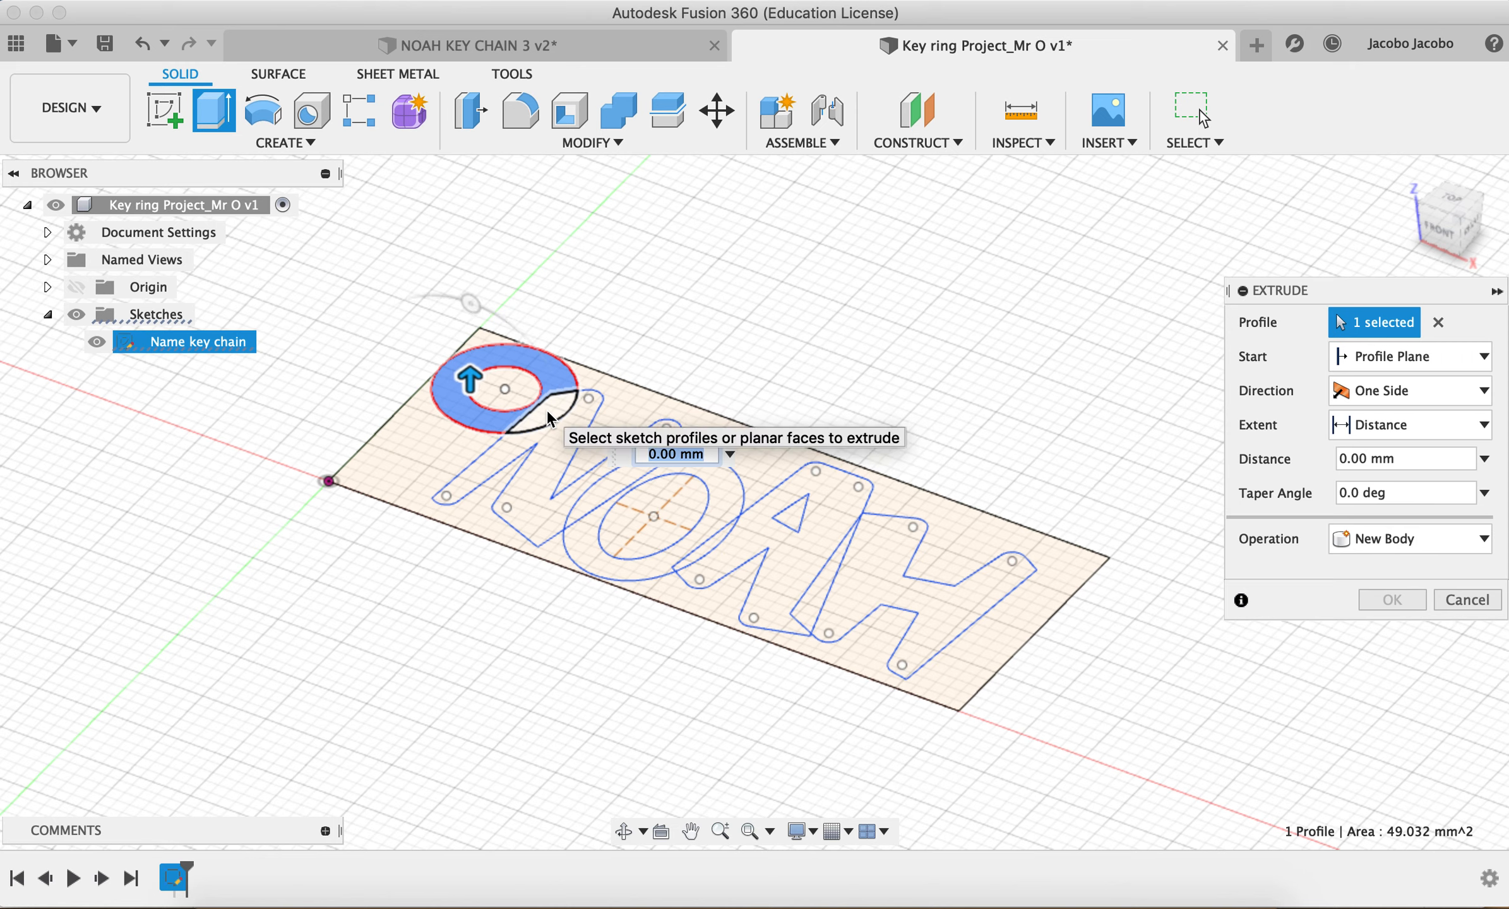
left_click(547, 409)
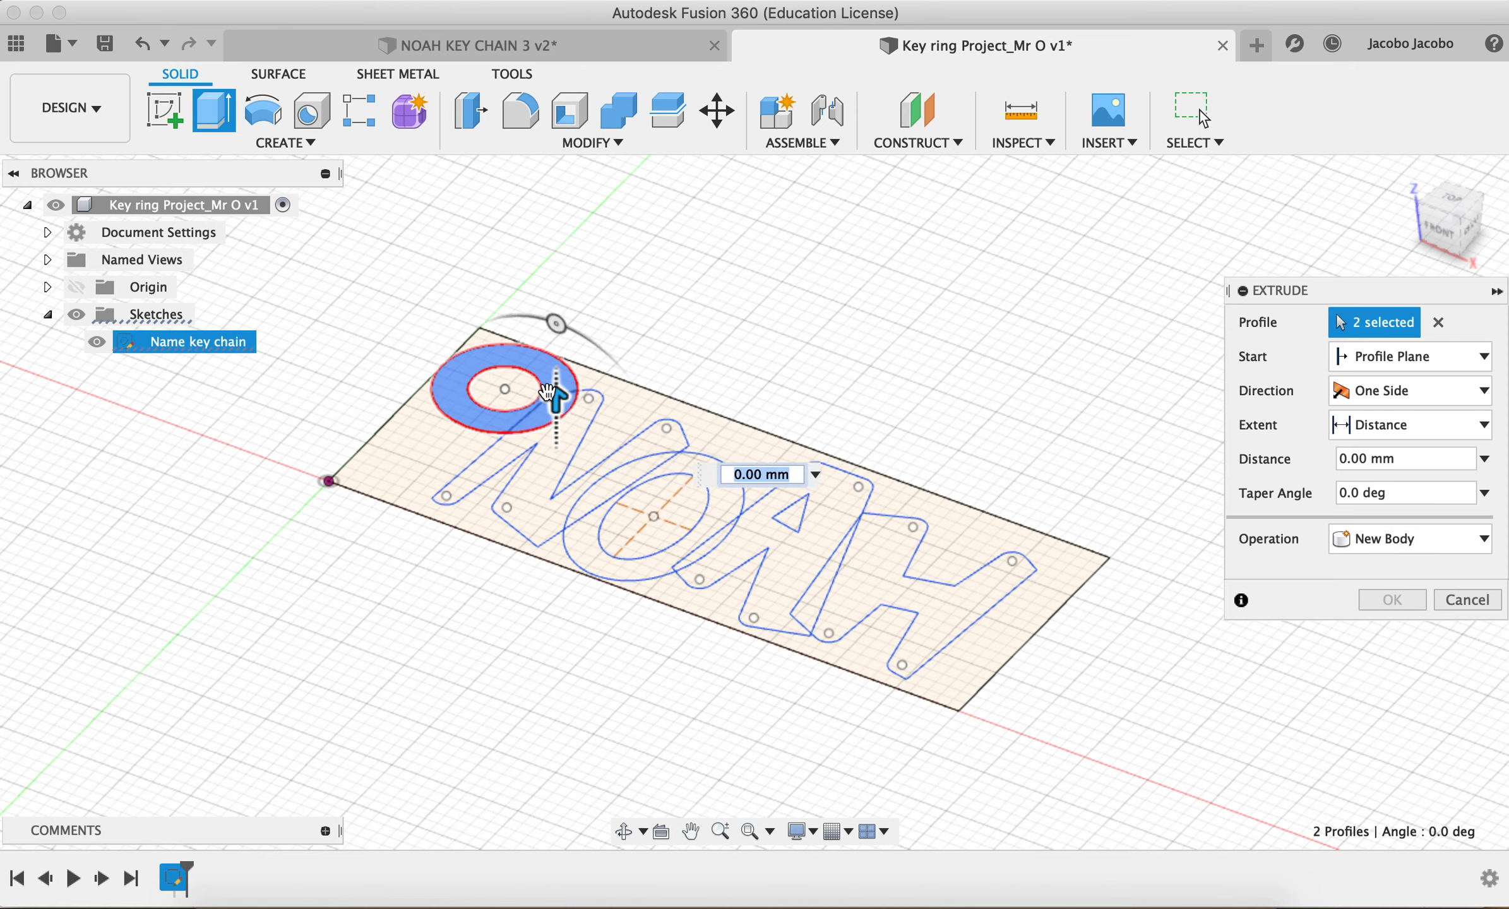
left_click_drag(550, 394, 550, 334)
key("Escape")
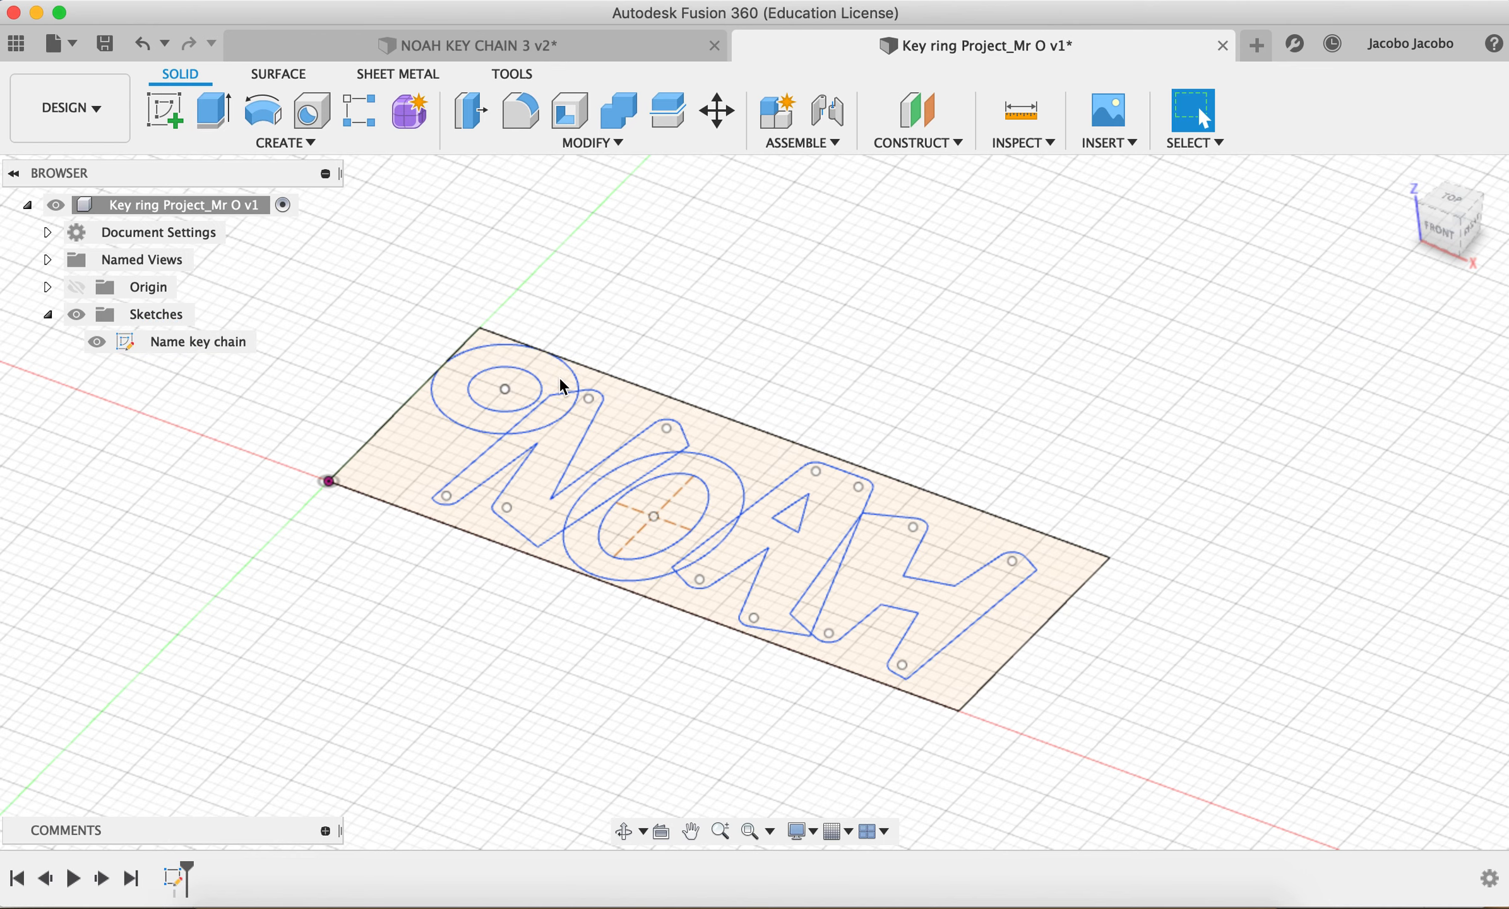
- Extrude both parts of the ring around the keyhole circle 5 mm as a new body, leaving the centre hole open
scroll(536, 391, "up", 3)
left_click(213, 123)
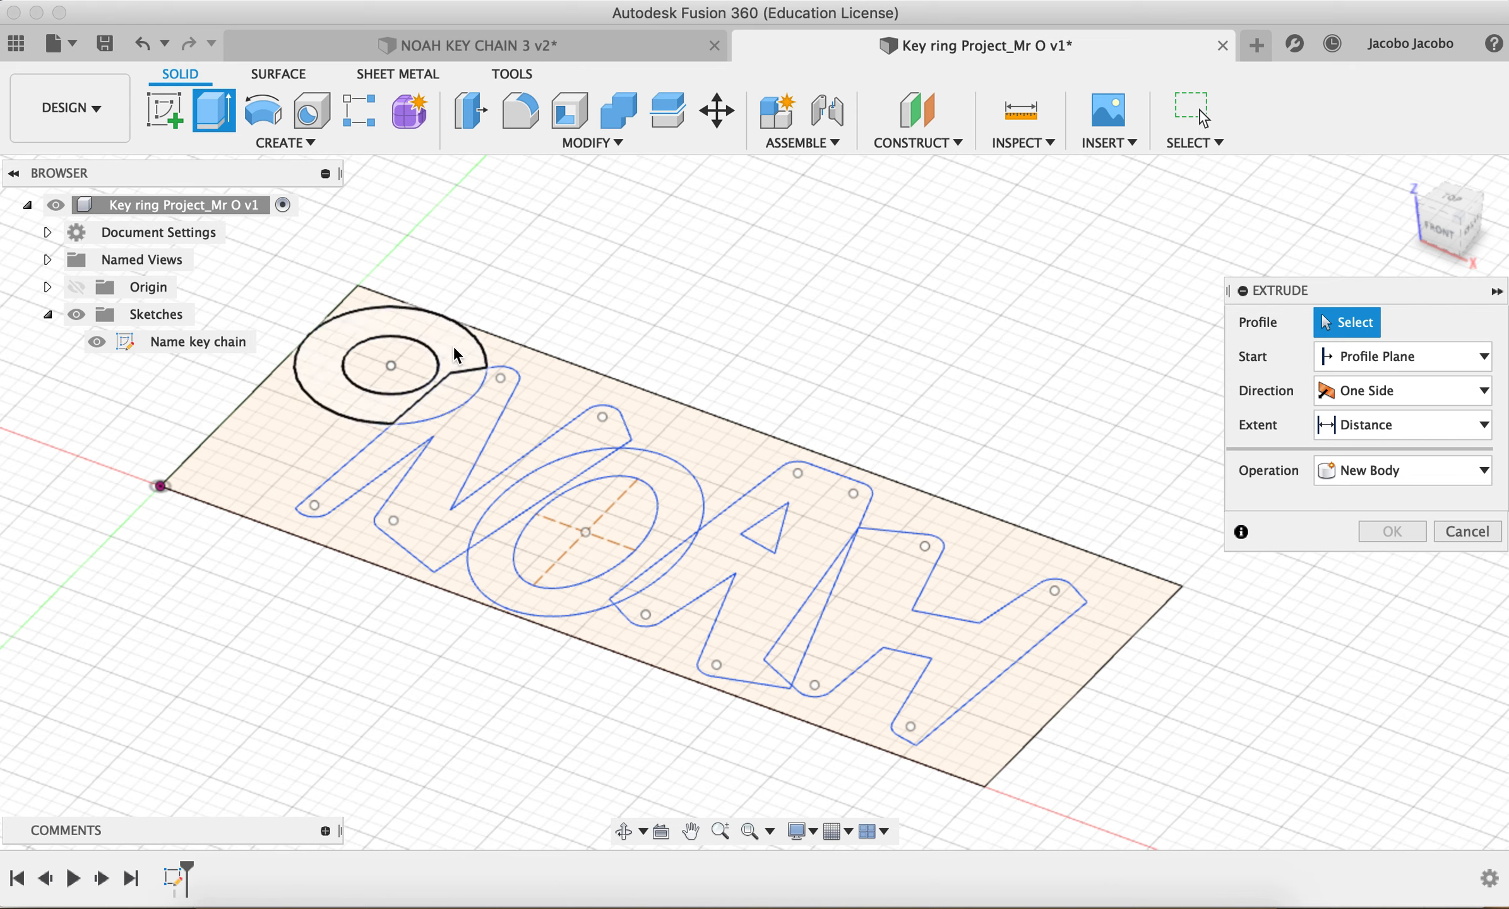
left_click(356, 402)
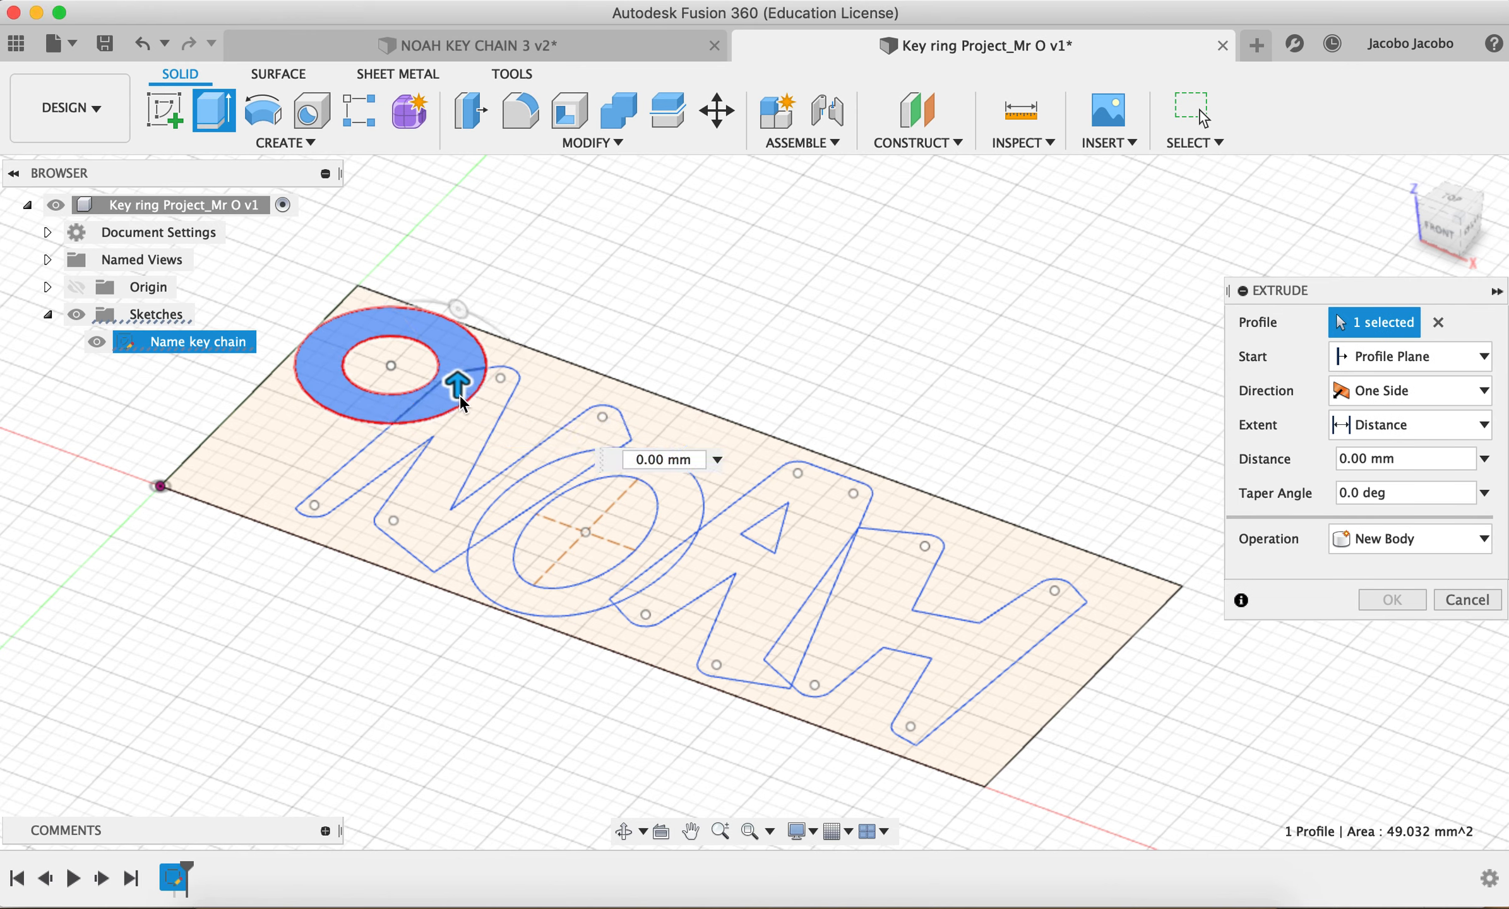
left_click(459, 395)
left_click_drag(453, 360, 459, 314)
type("8")
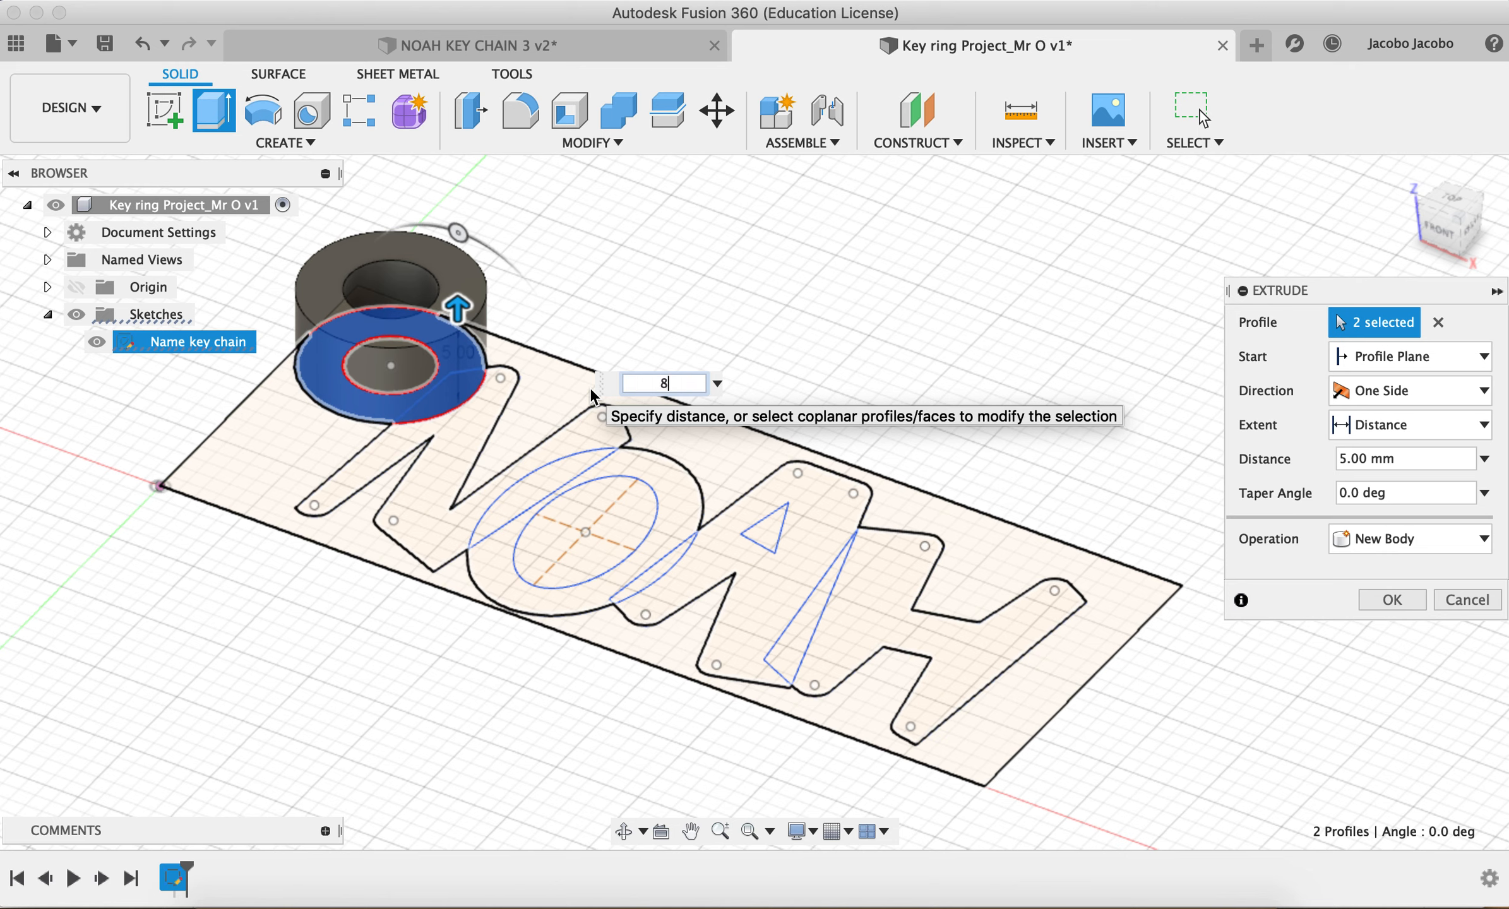
key("BackSpace")
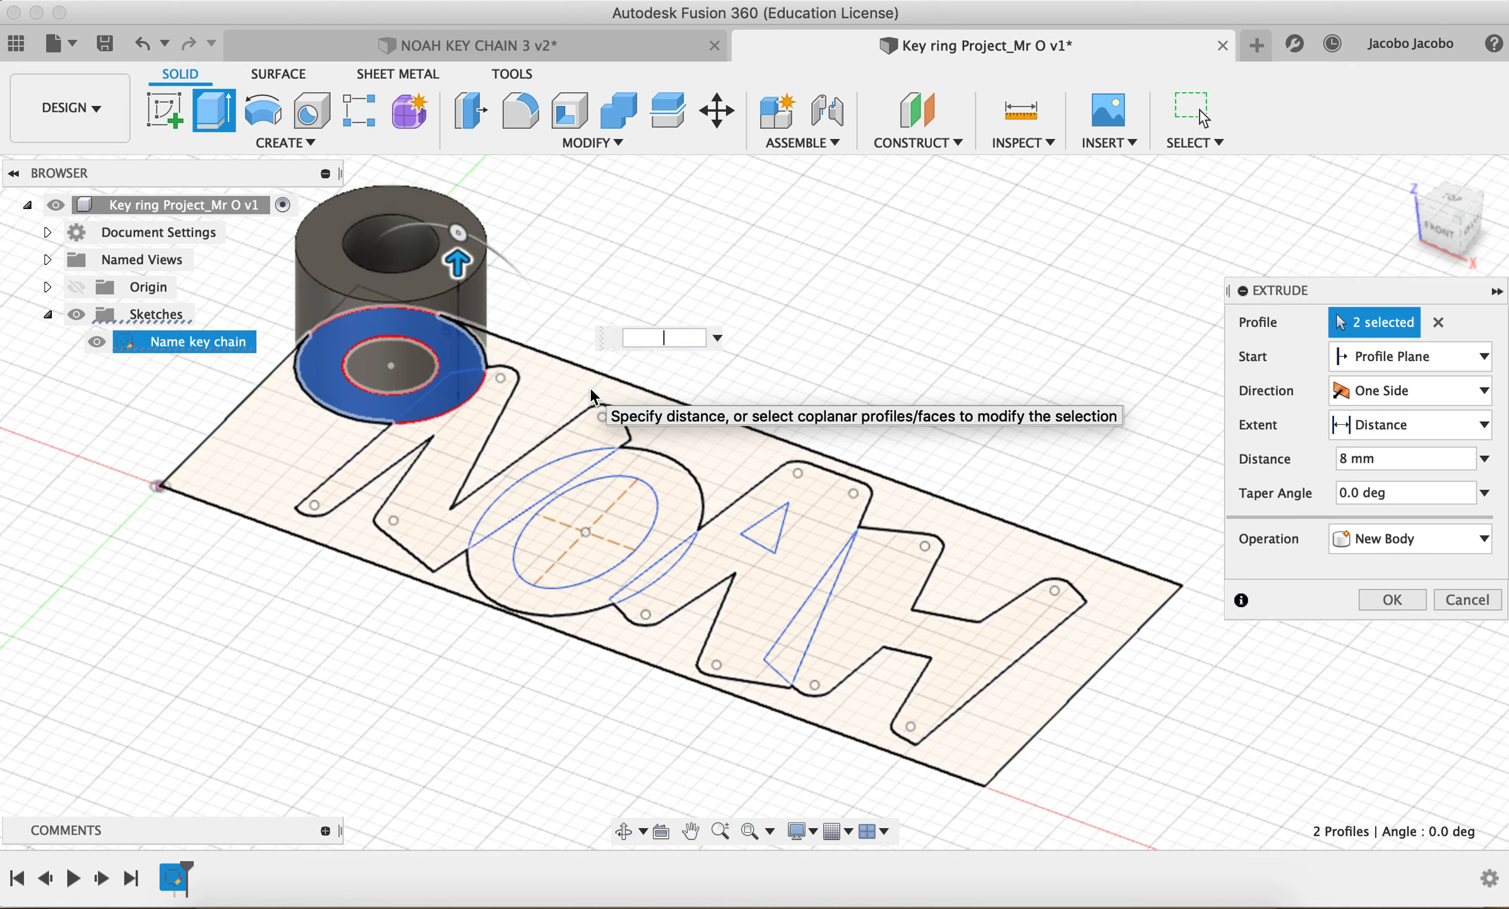
type("5")
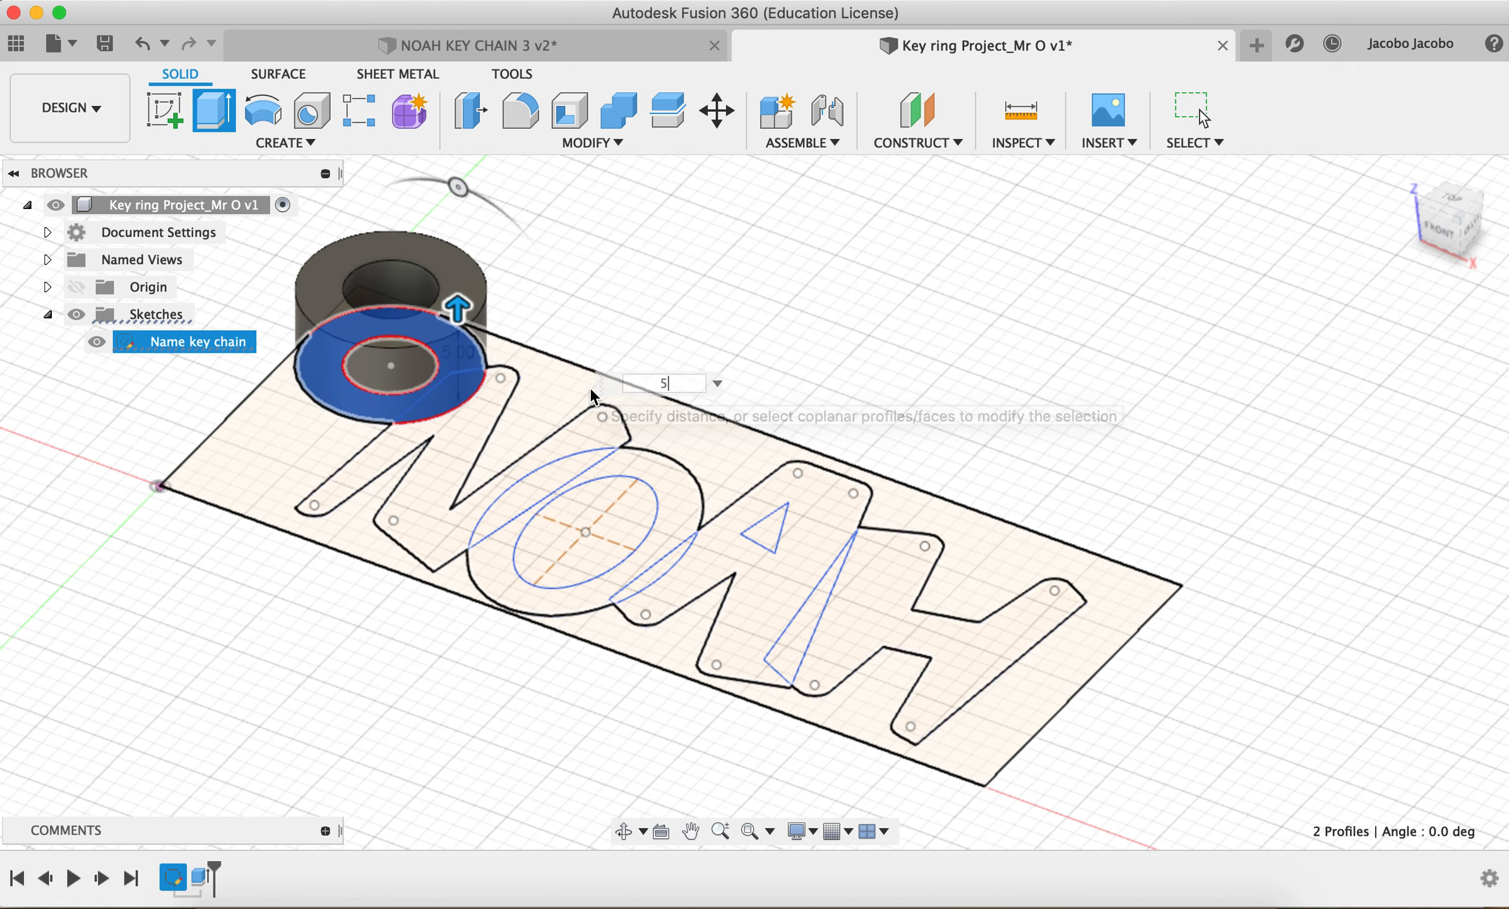
key("Return")
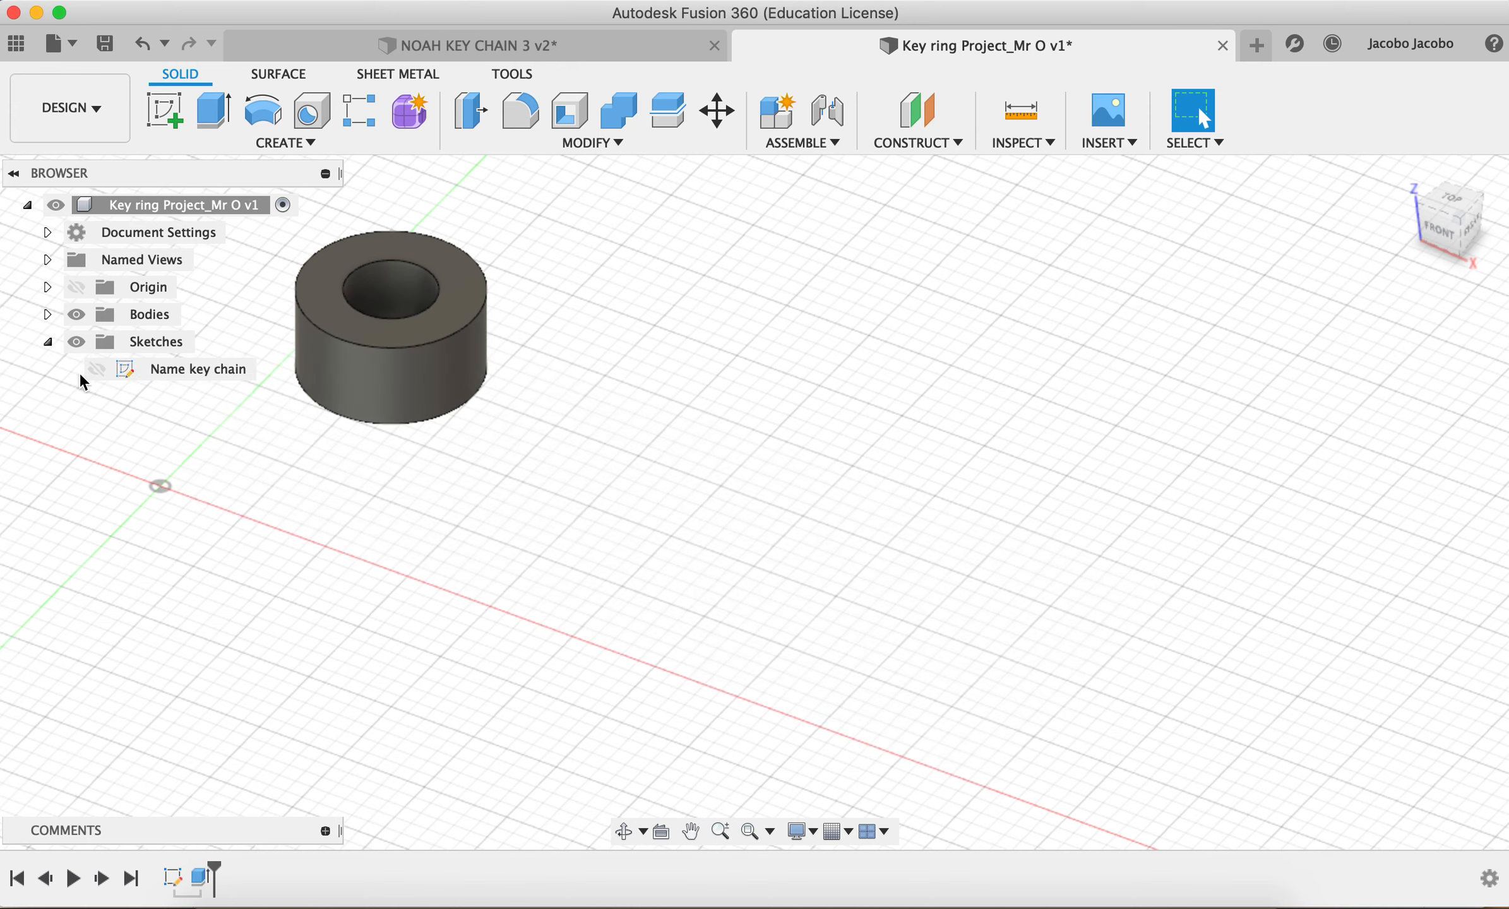
- Make the Name key chain sketch visible again alongside the extruded ring
left_click(48, 342)
left_click(75, 314)
left_click(77, 315)
left_click(48, 341)
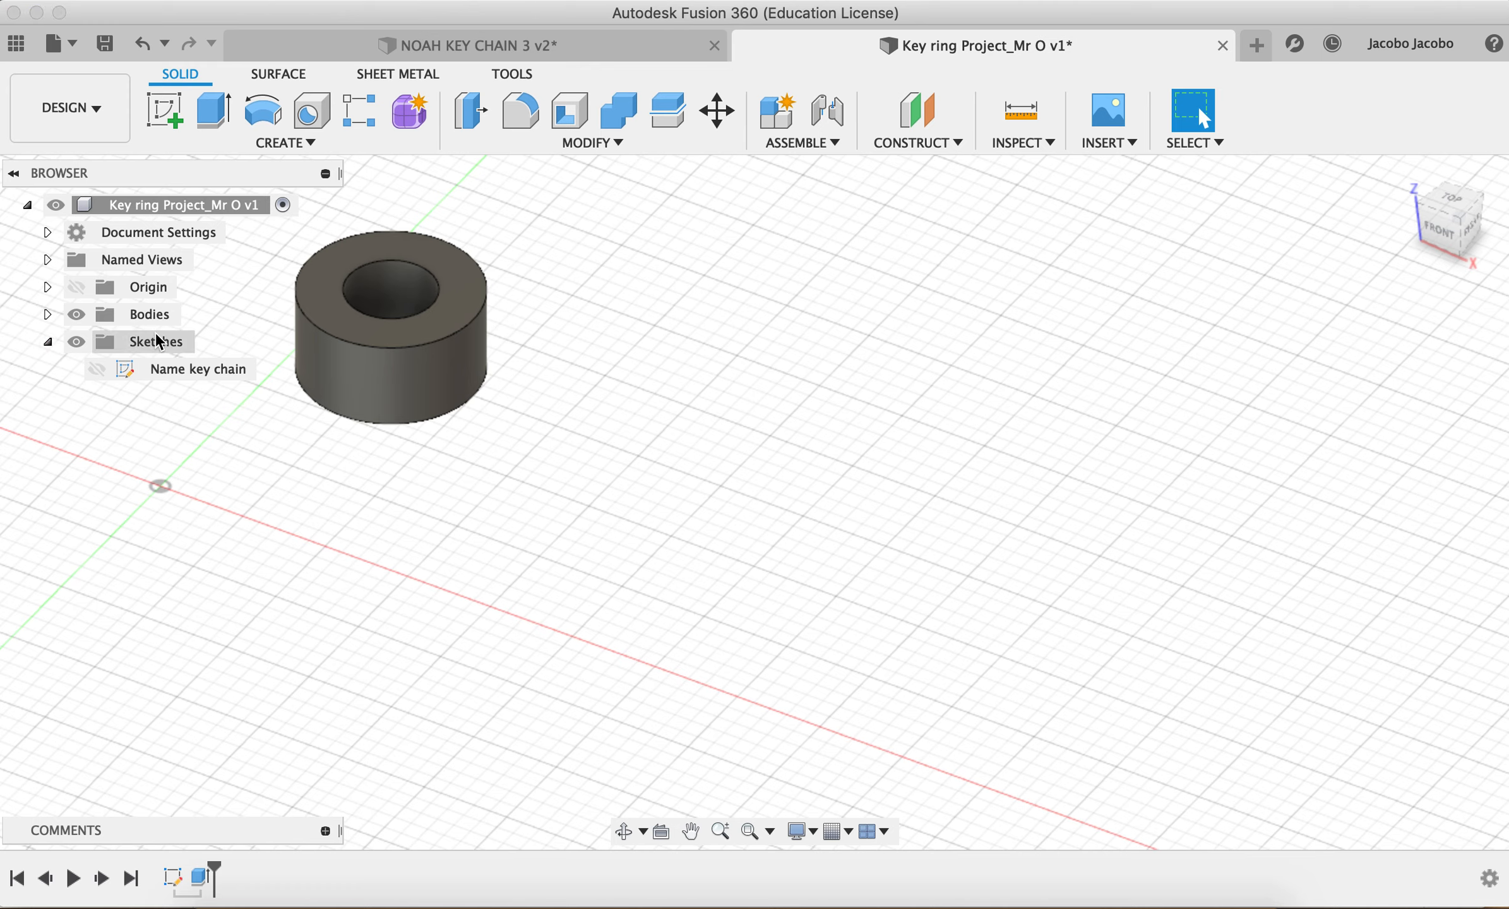
left_click(115, 366)
left_click(95, 370)
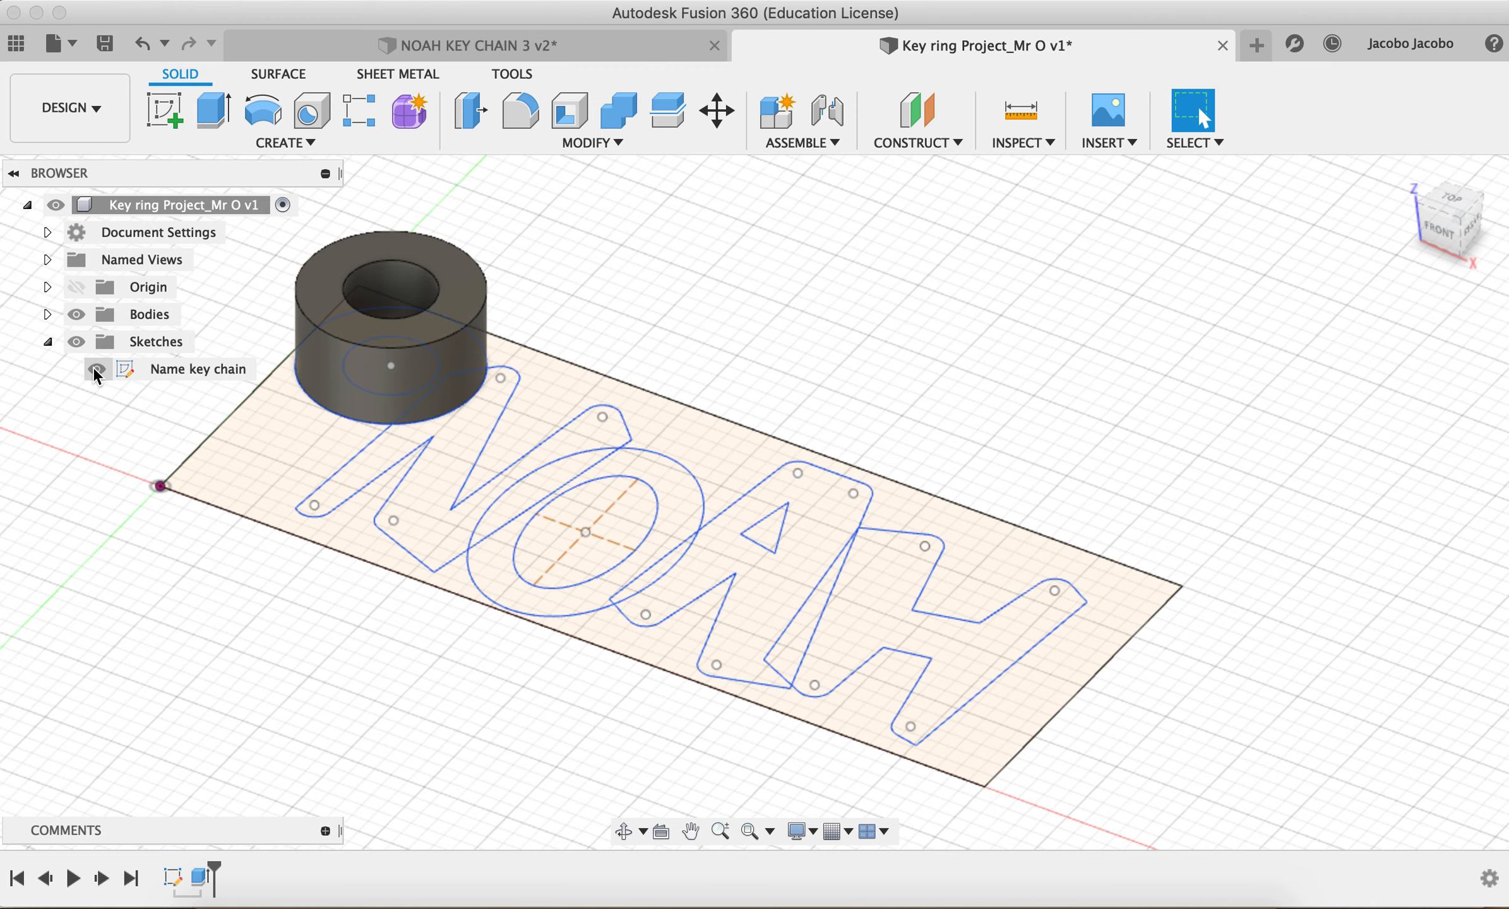
- Toggle the Name key chain sketch off and on to compare it with the extruded ring
left_click(97, 371)
left_click(99, 374)
scroll(394, 536, "up", 2)
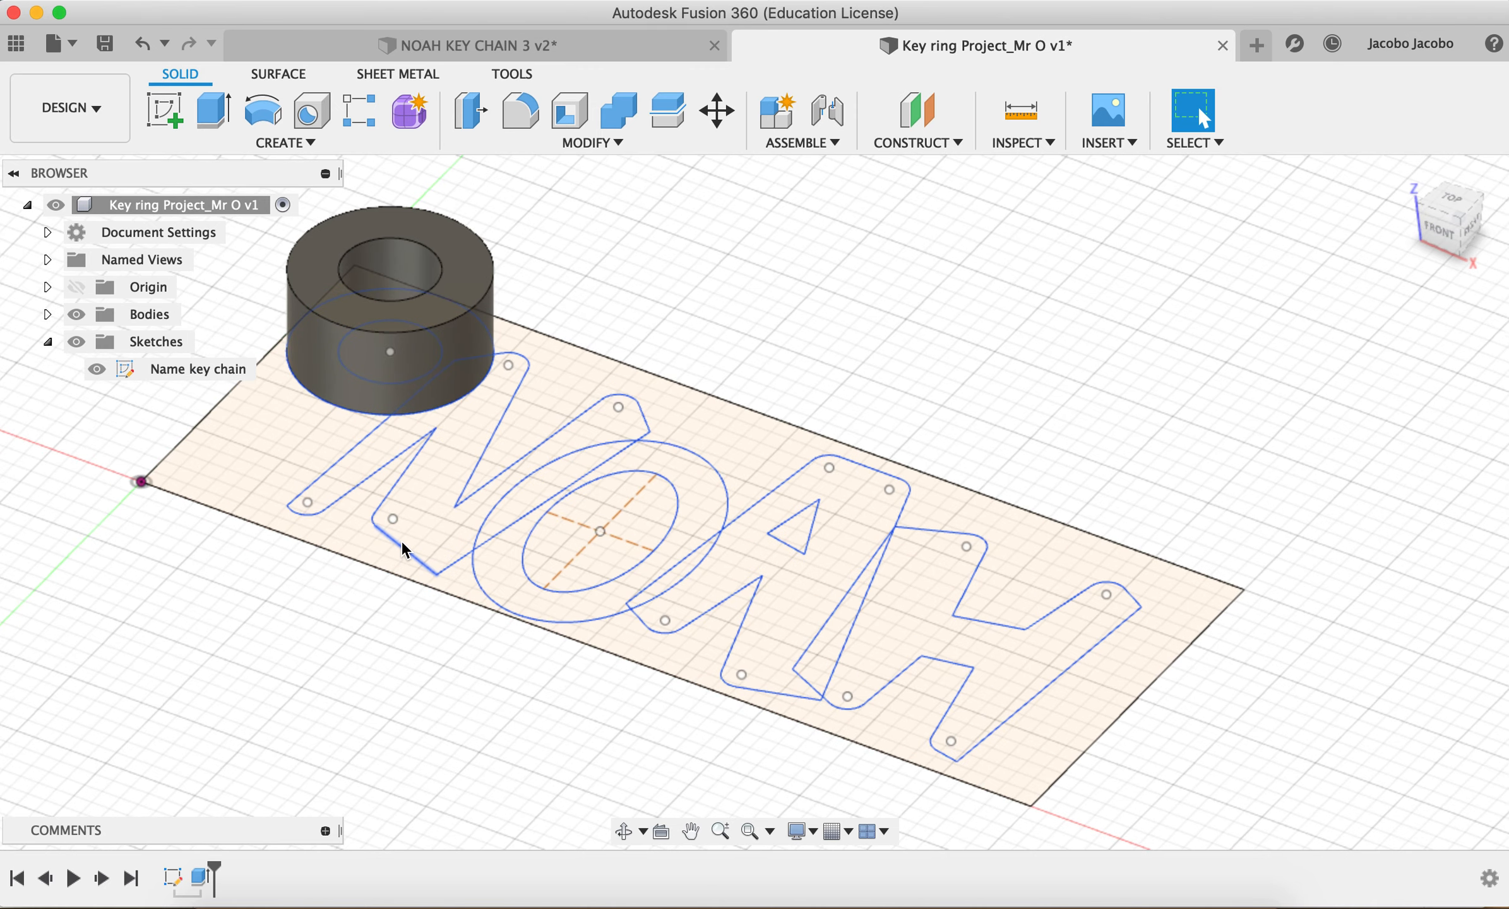
scroll(400, 550, "down", 3)
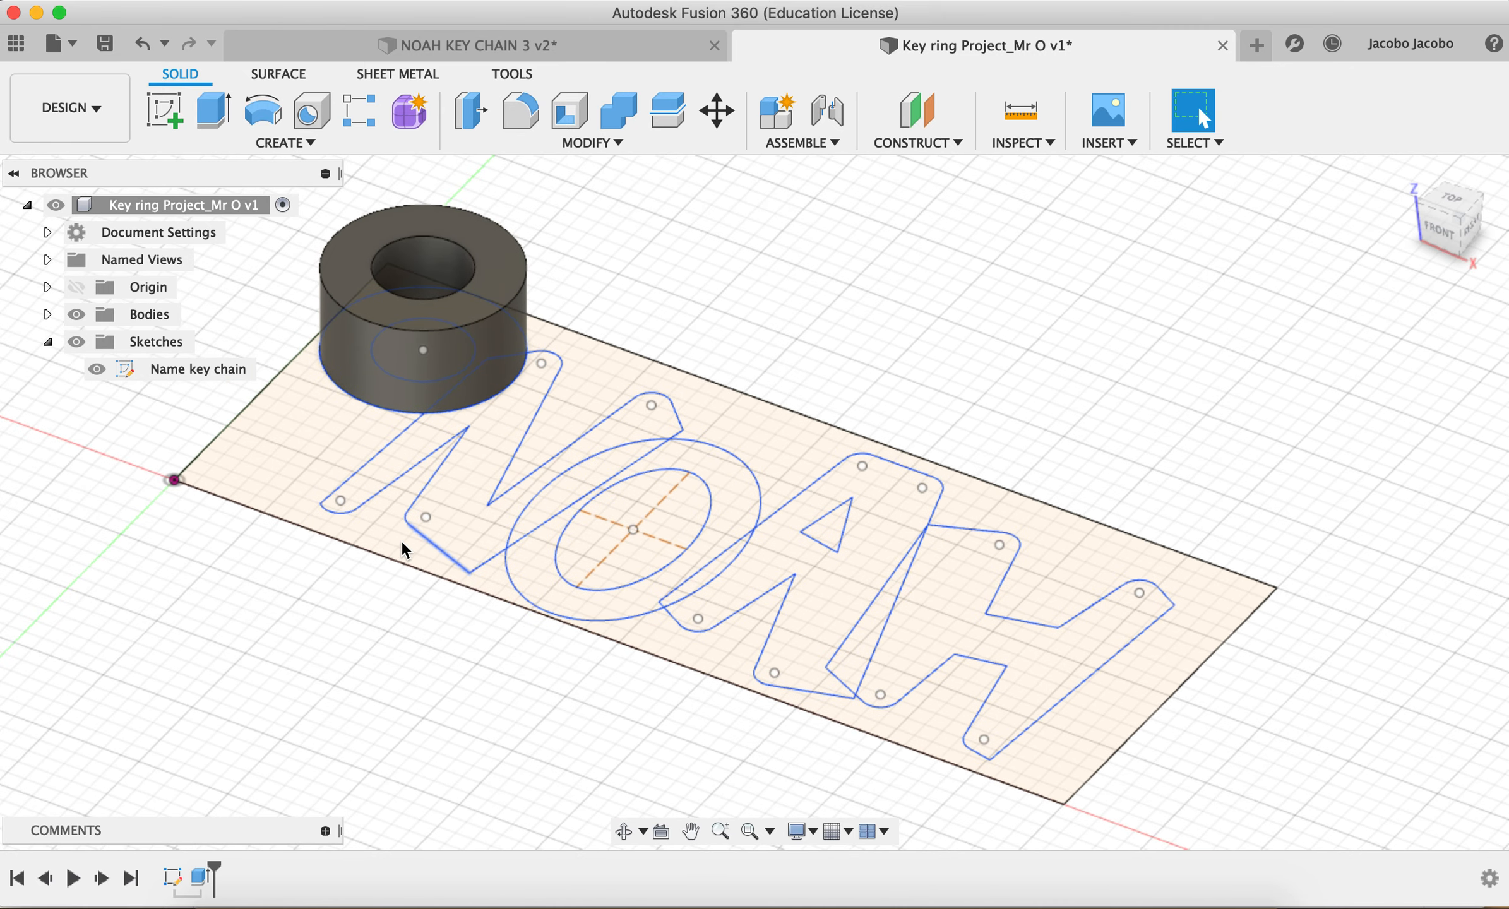
scroll(398, 553, "down", 2)
left_click(97, 370)
left_click(97, 370)
scroll(699, 564, "up", 2)
scroll(699, 564, "right", 5)
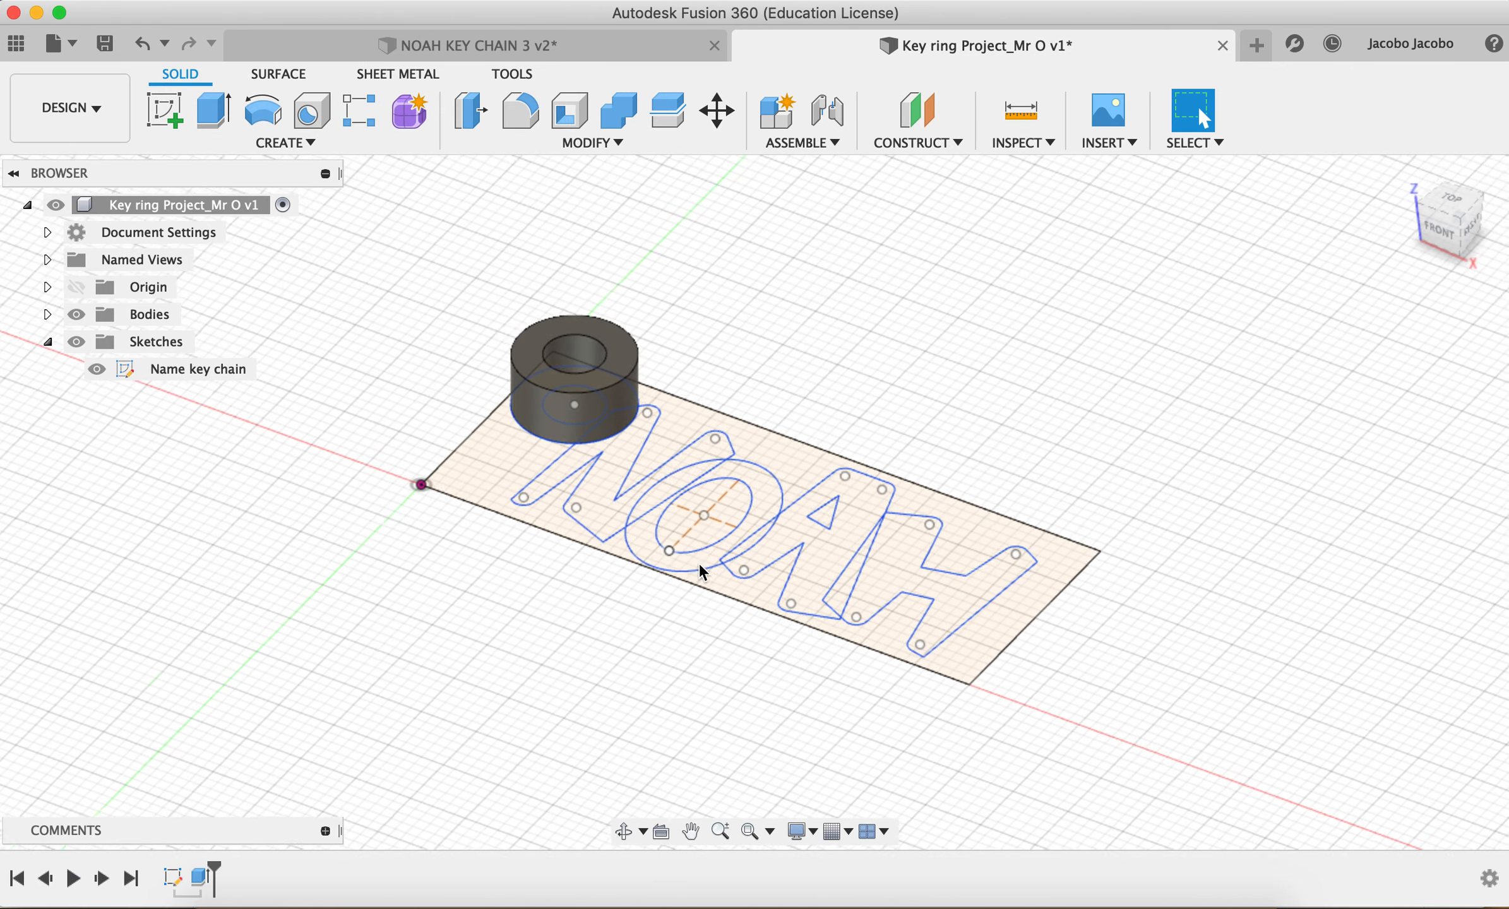
- Rename the extruded ring body as "Keychain ring"
left_click(47, 316)
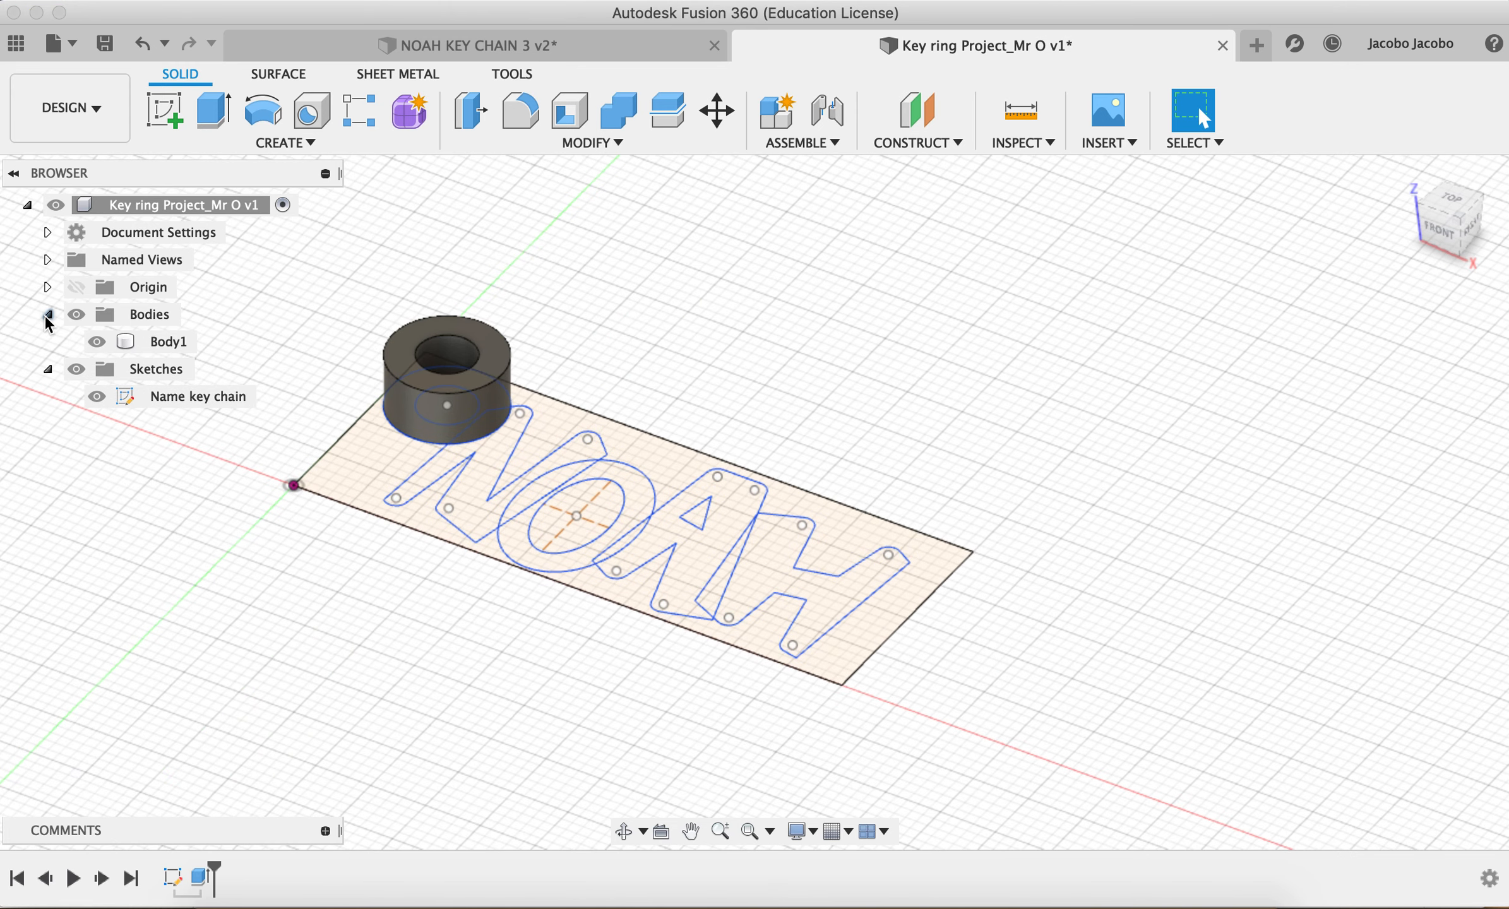
left_click(161, 344)
double_click(169, 347)
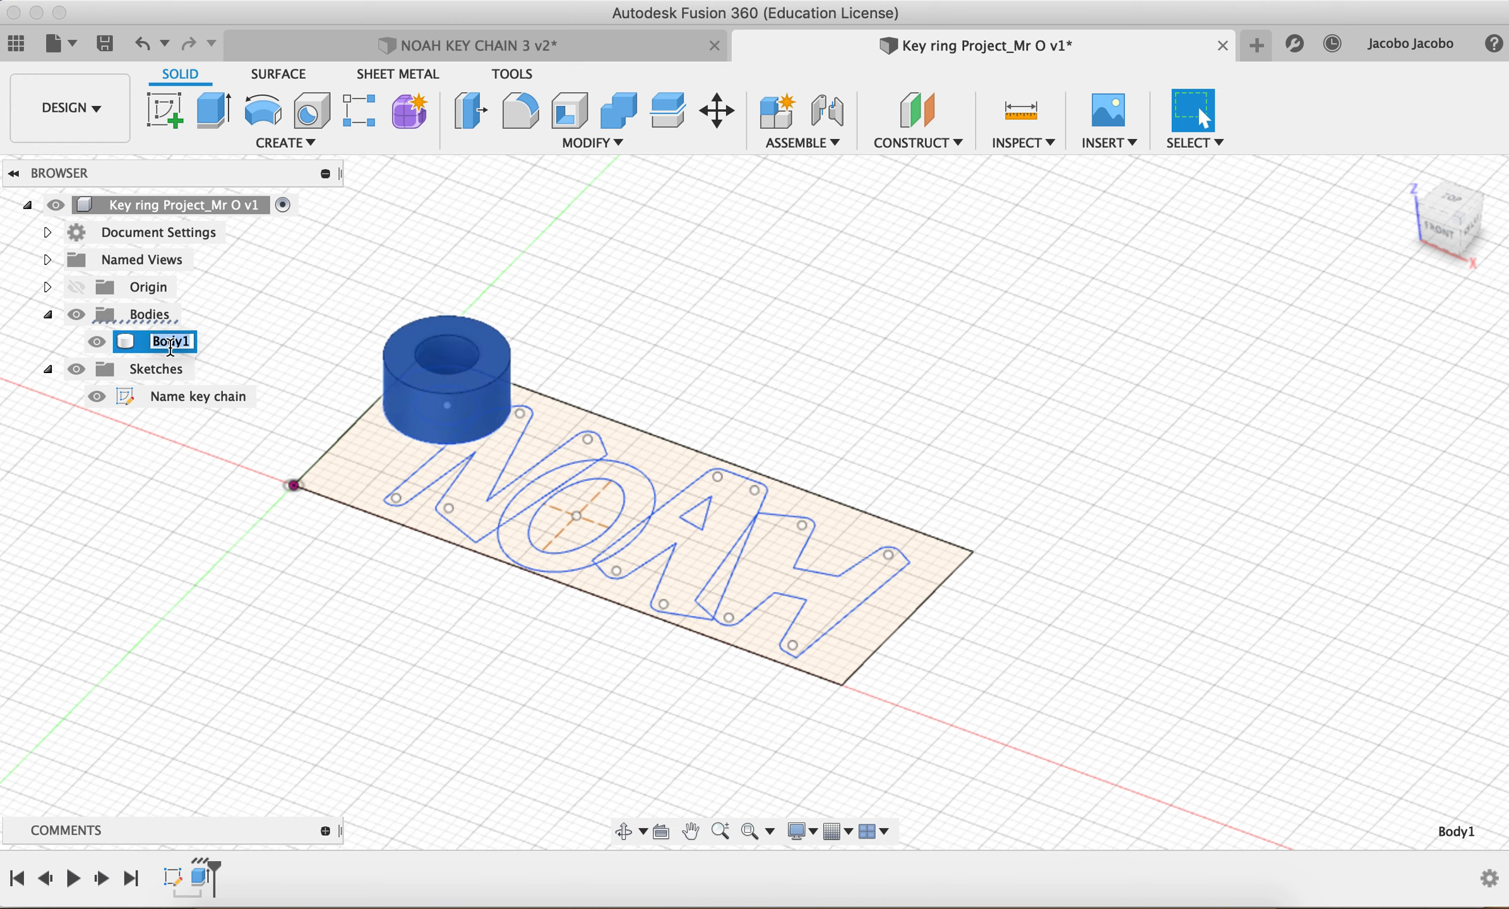
type("Keychain ring")
key("Return")
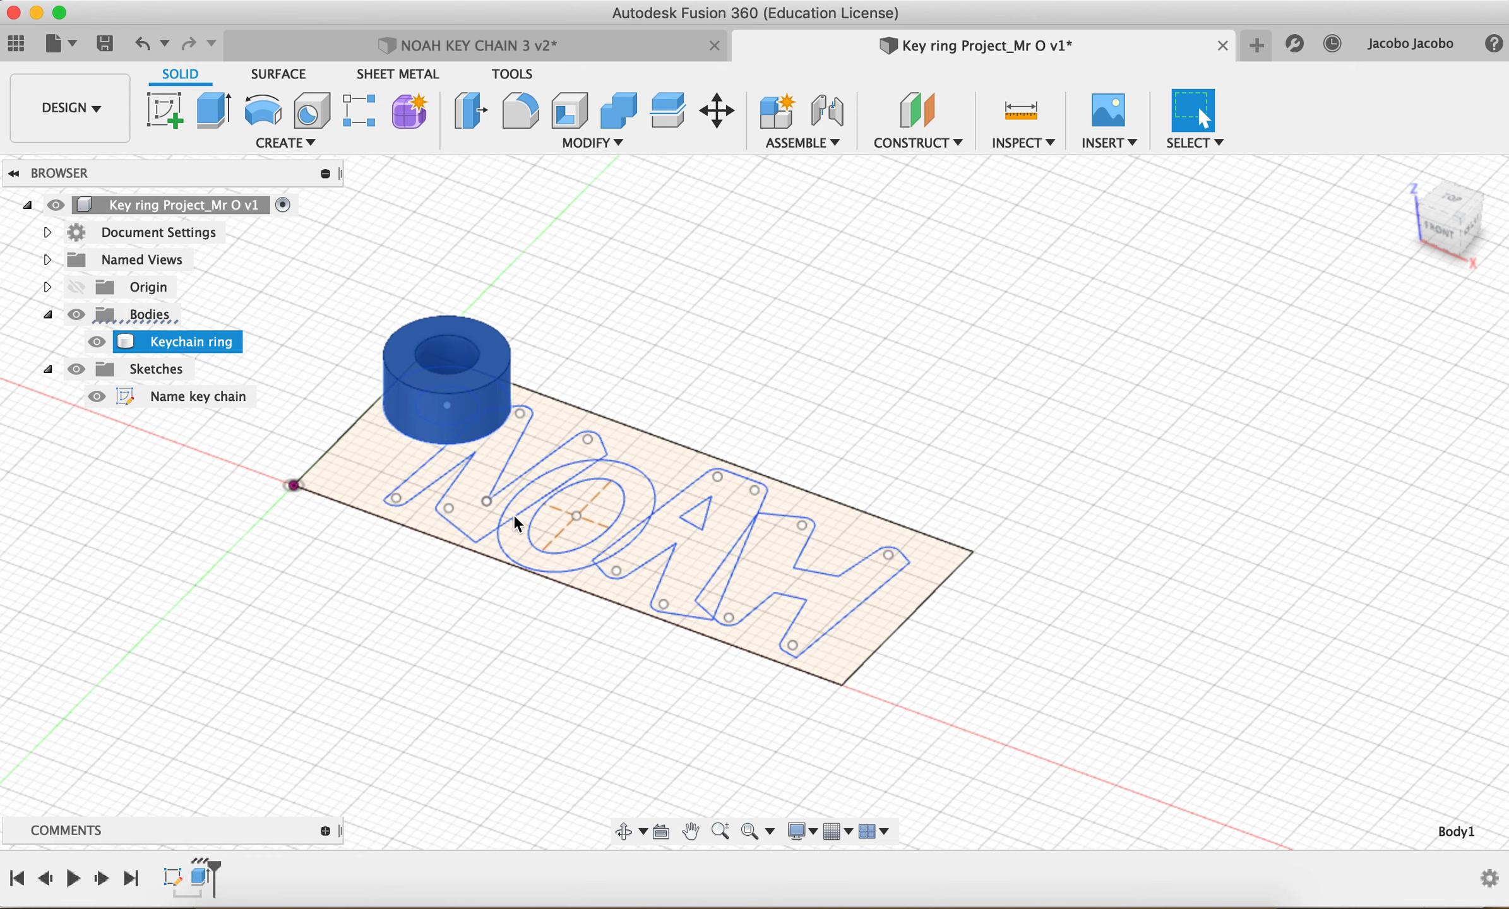
left_click(214, 111)
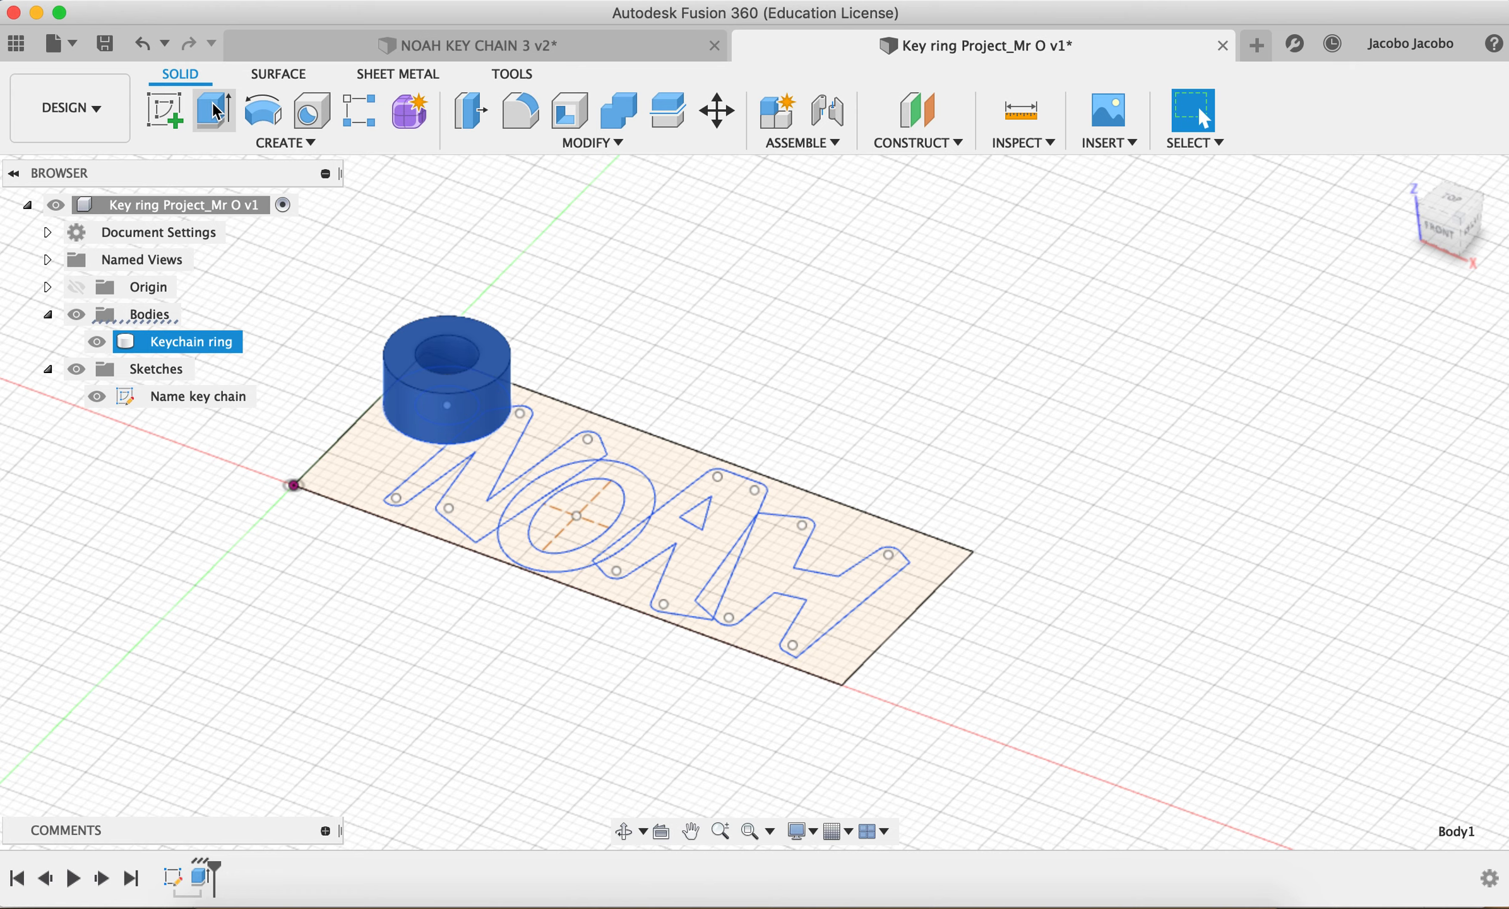
left_click(478, 484)
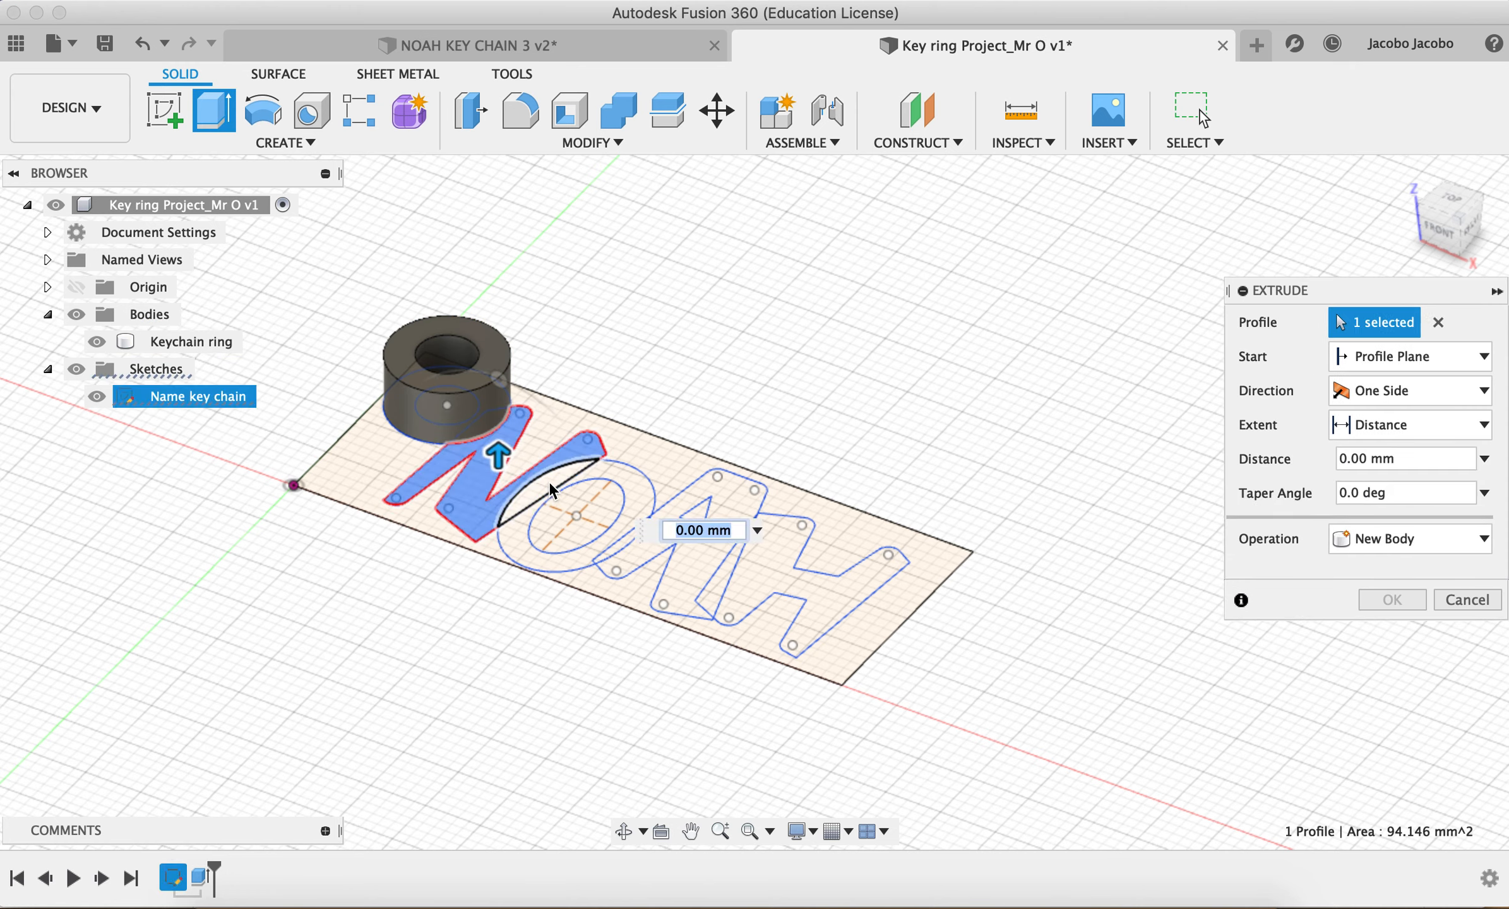
left_click(548, 481)
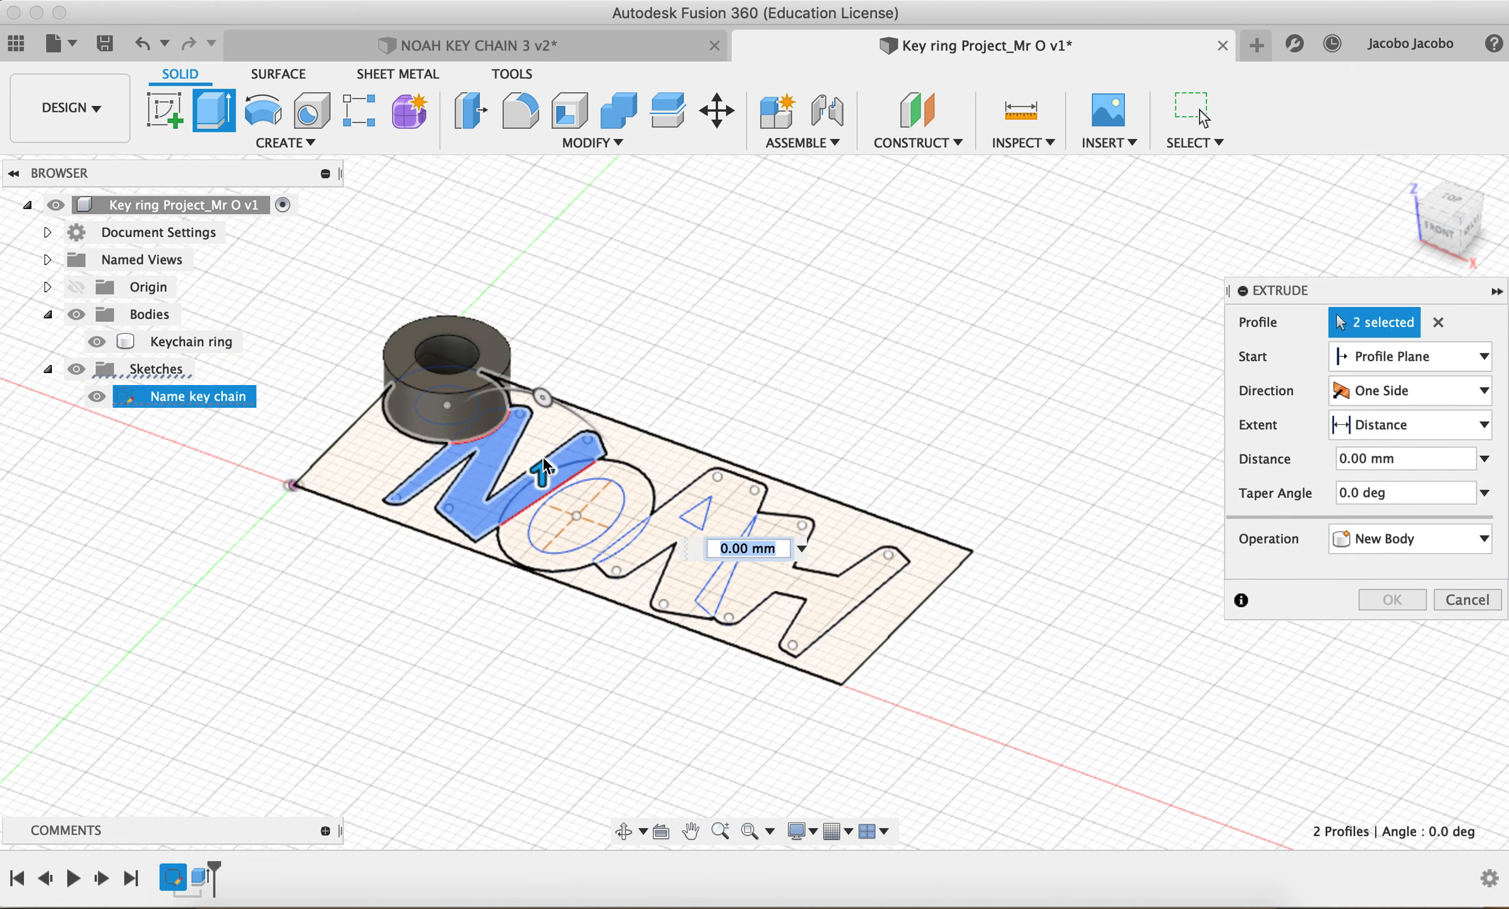
mouse_move(542, 457)
left_mouse_down()
mouse_move(545, 373)
mouse_move(543, 430)
left_mouse_up()
key("Escape")
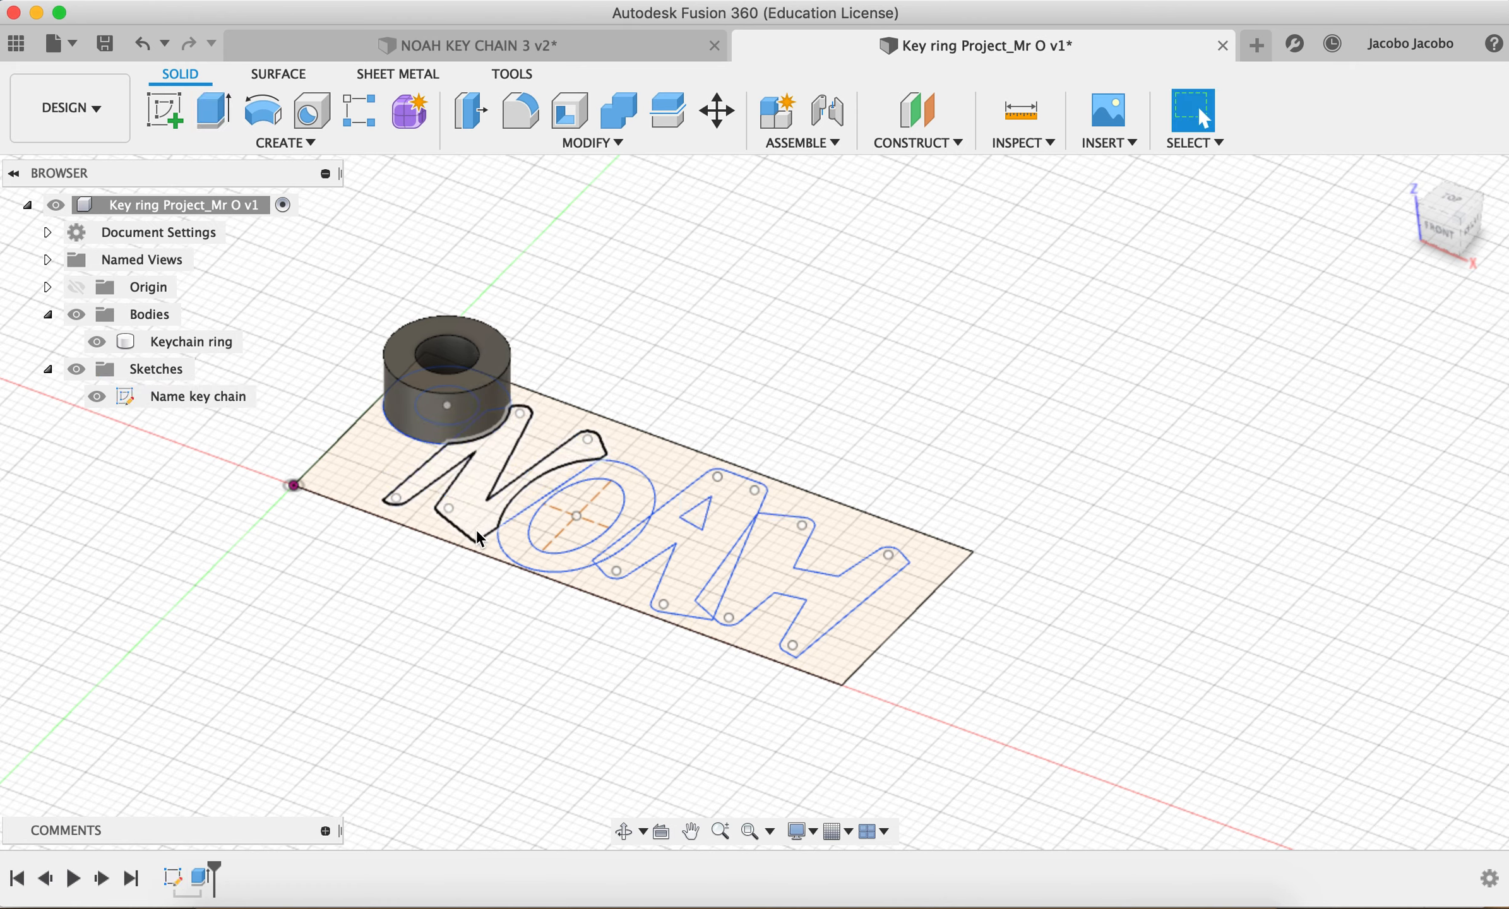
- Extrude the main region of the letter N 3 mm, using the Join operation
left_click(474, 519)
key("e")
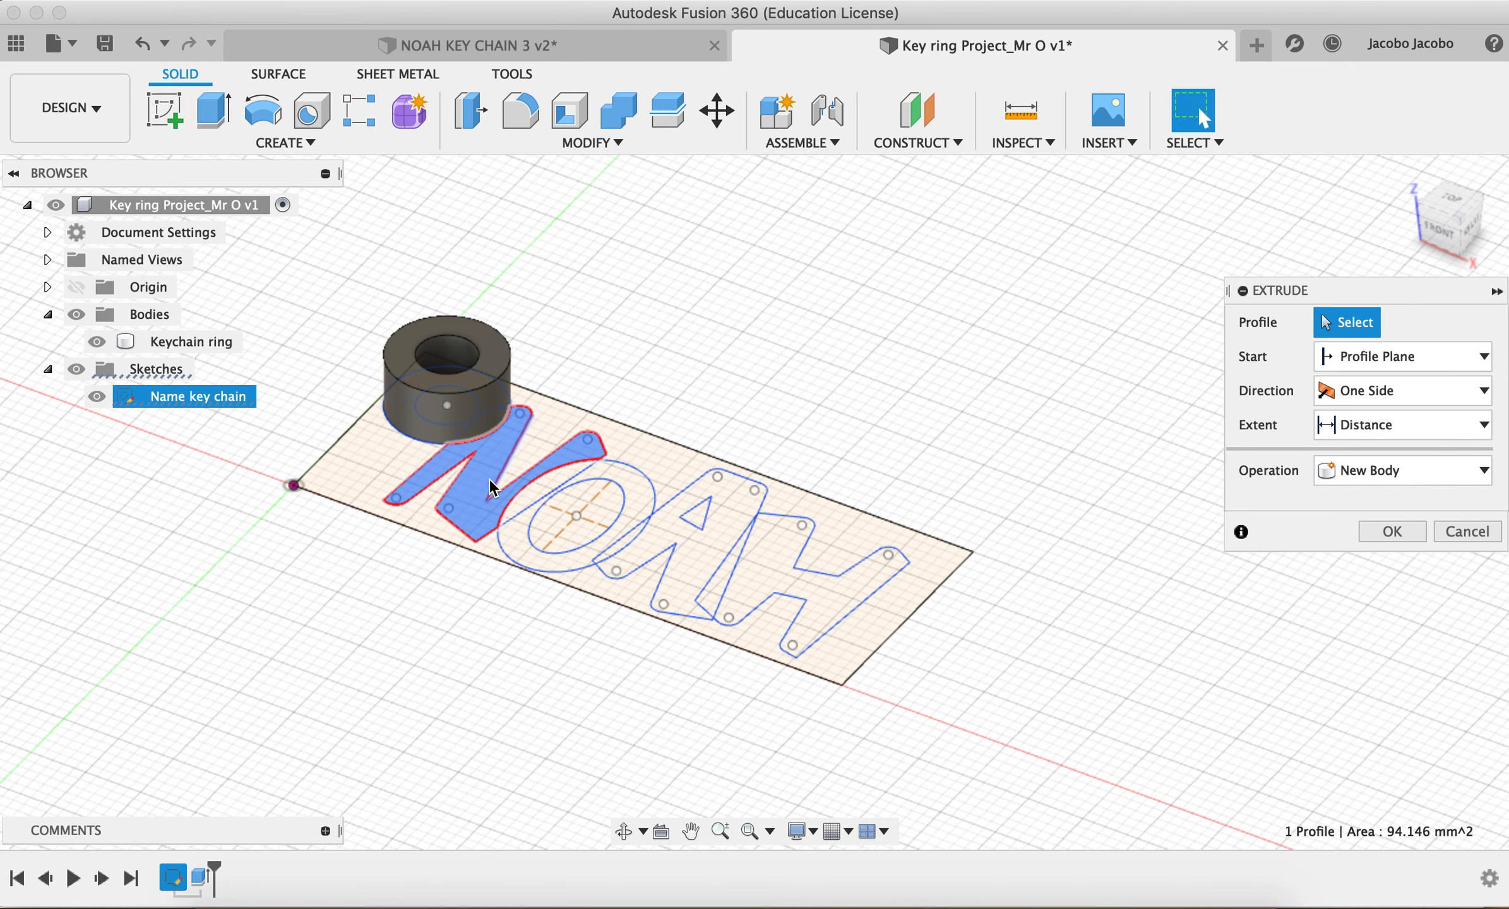
left_click_drag(495, 459, 509, 420)
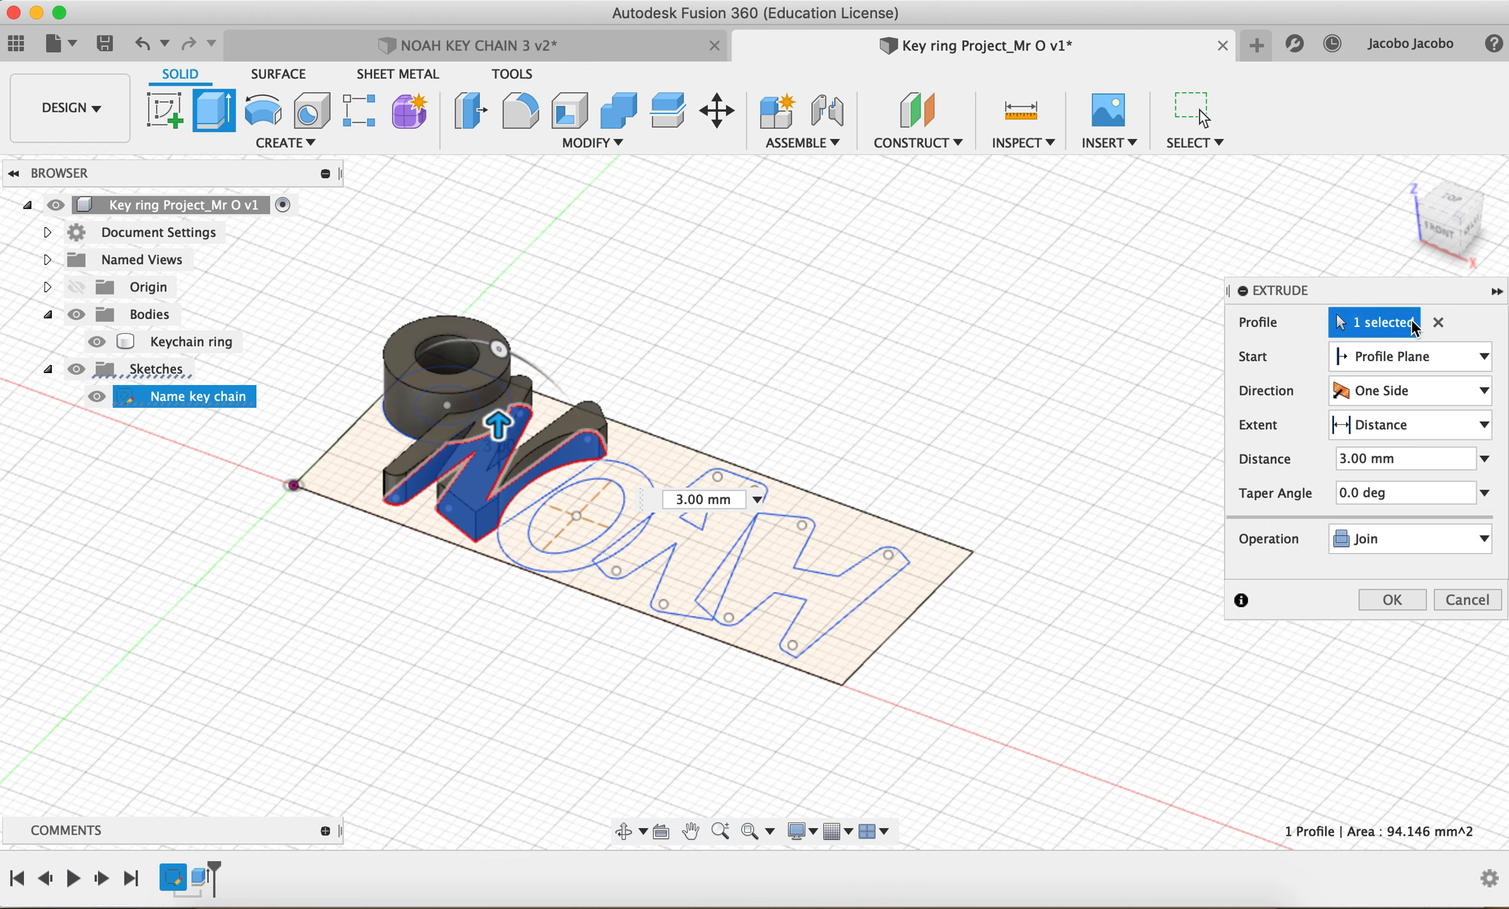
left_click_drag(1419, 293, 1312, 279)
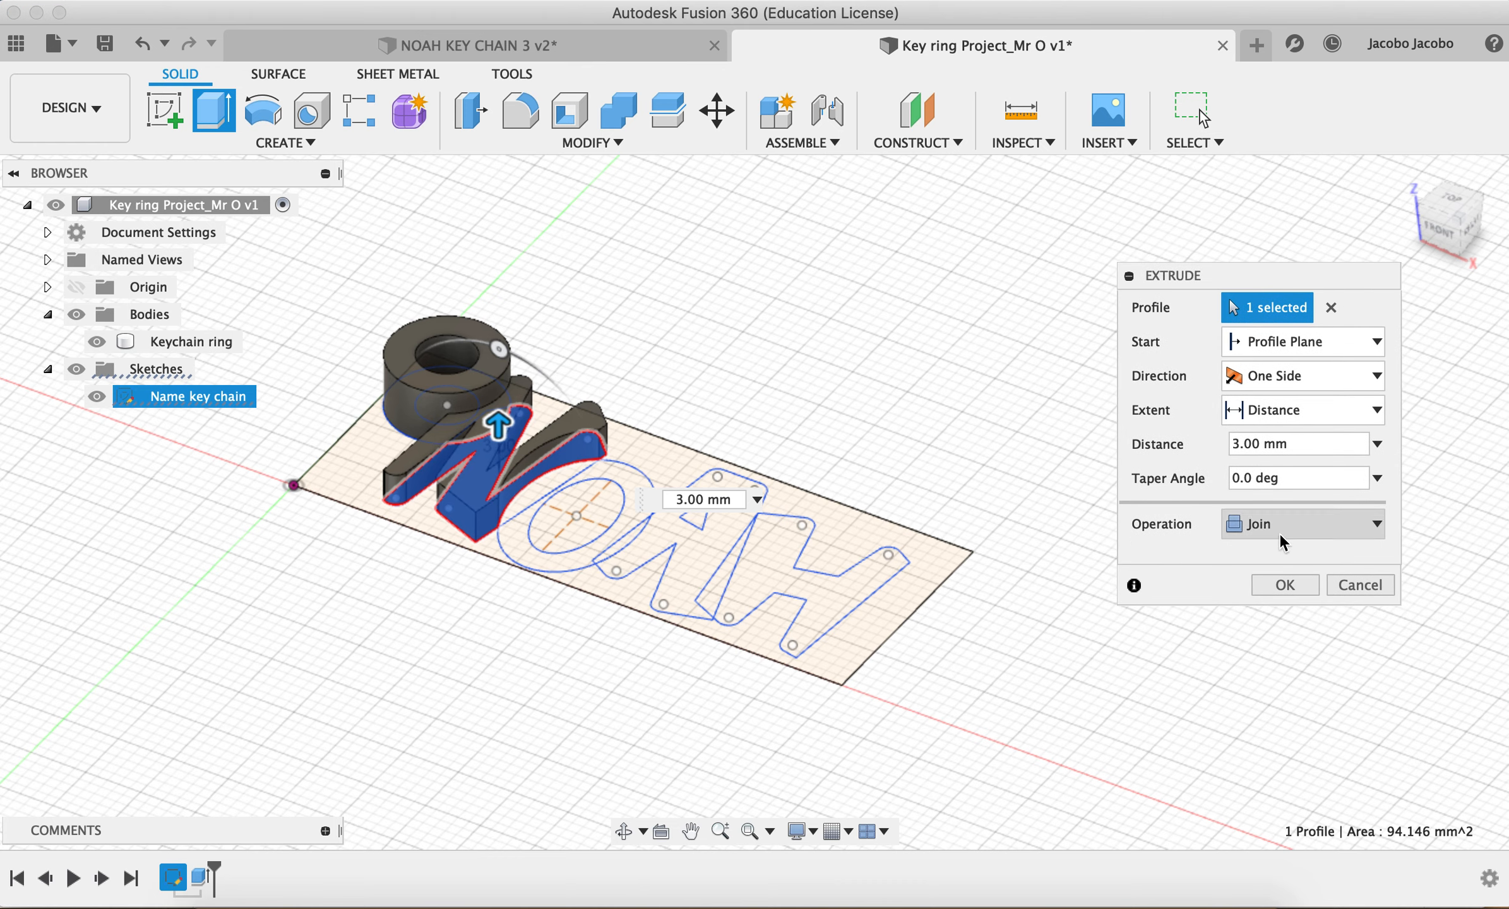
left_click(1282, 586)
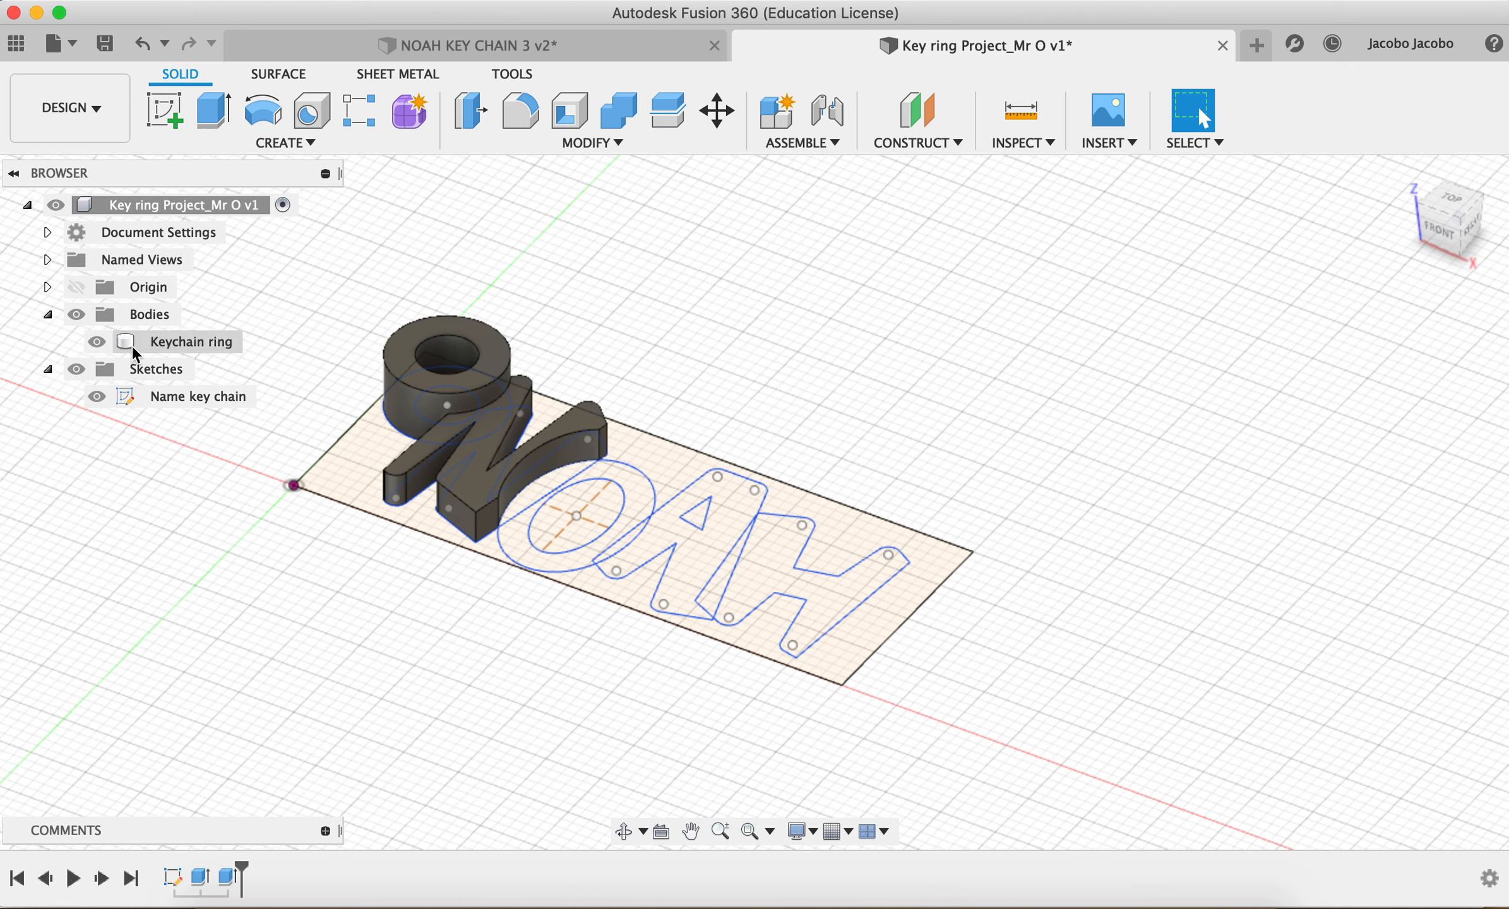
- Toggle the Keychain ring body's visibility to check whether the letter N belongs to the same body
left_click(96, 342)
left_click(97, 342)
left_click(97, 343)
left_click(97, 342)
- Switch to the other open key chain document, show its bodies and expand the list of separate bodies
left_click(344, 47)
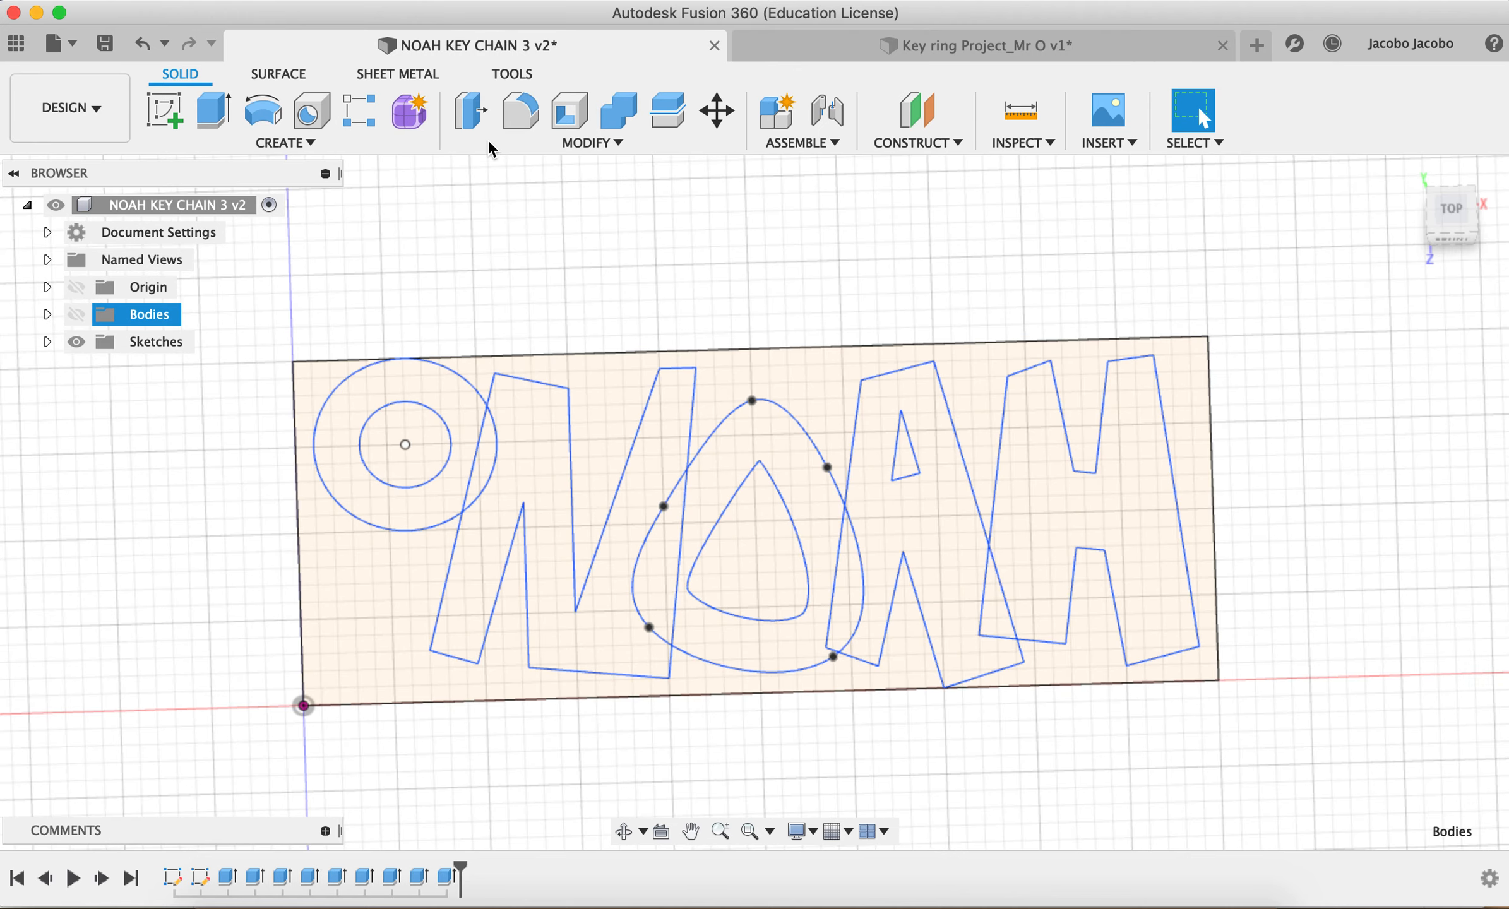
left_click(76, 314)
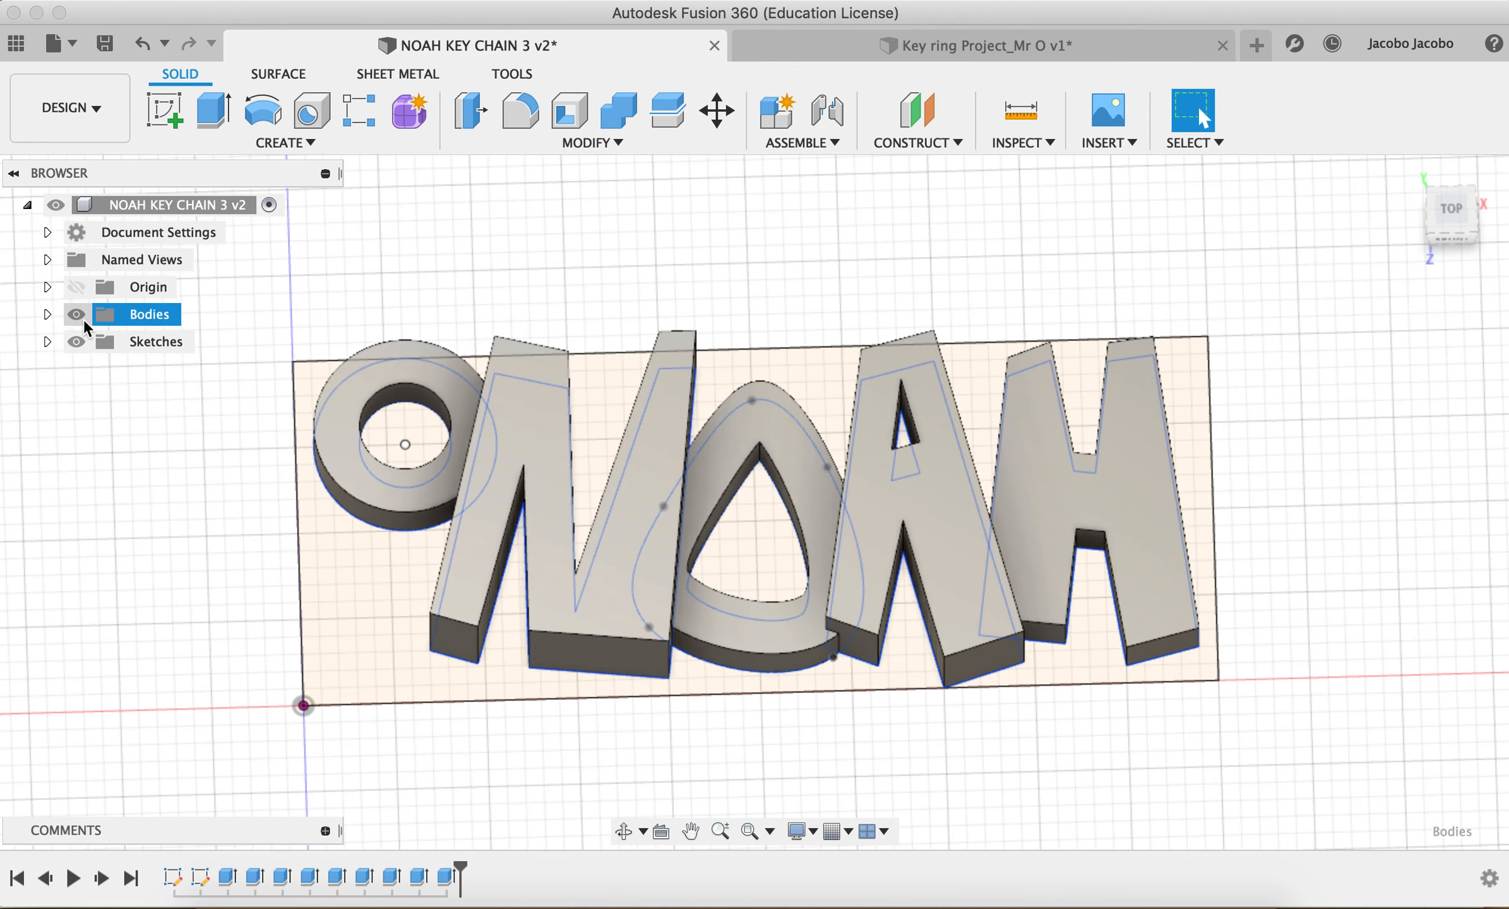
left_click(623, 831)
left_click_drag(691, 693, 653, 630)
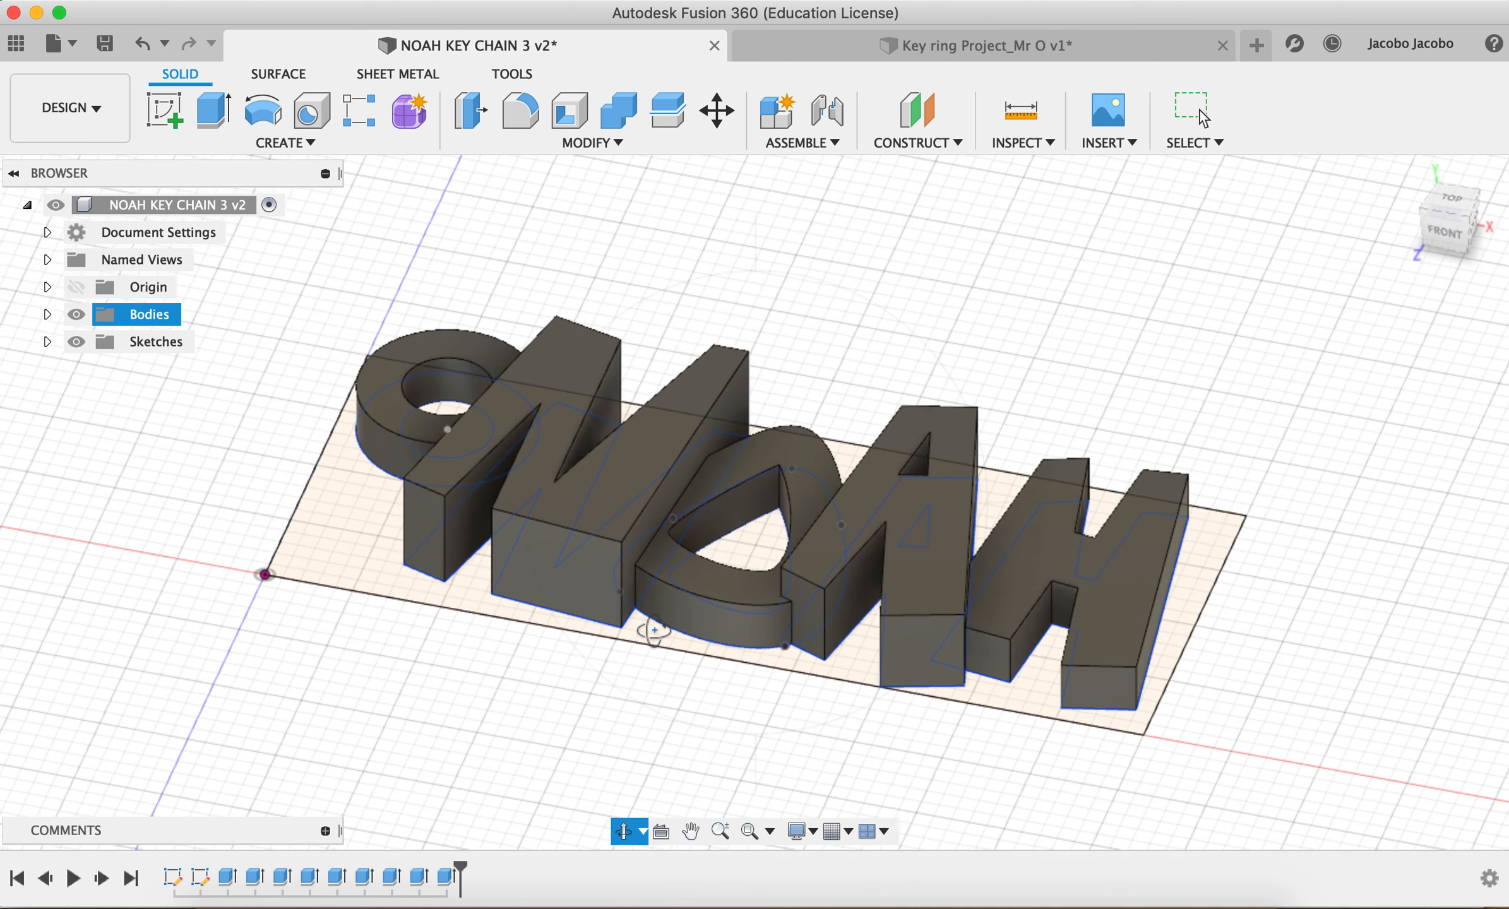
left_click(48, 314)
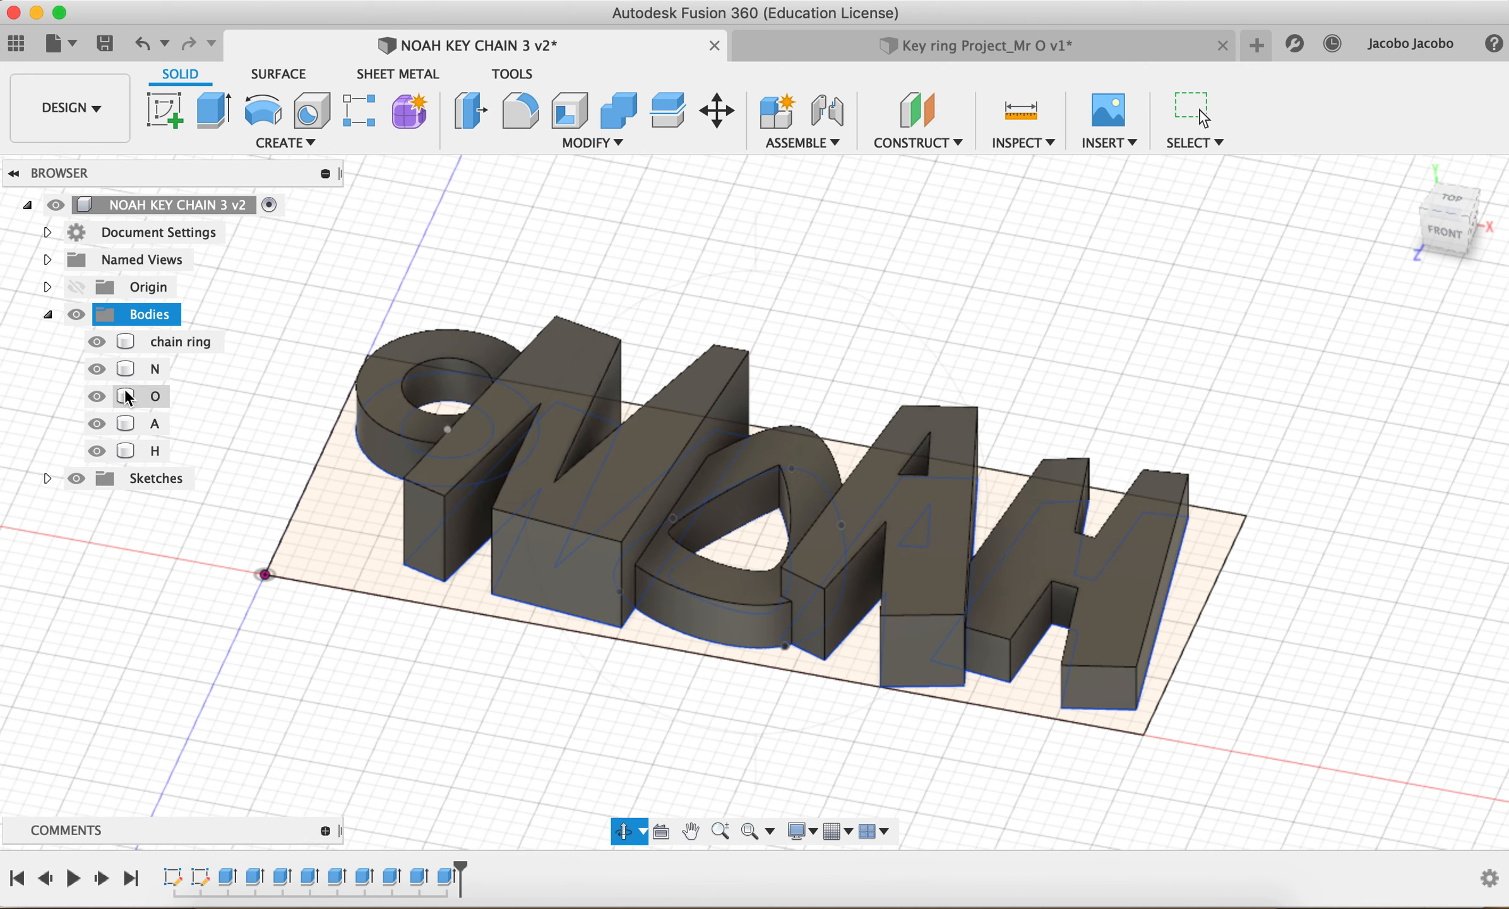
- Toggle the visibility of the N and chain ring bodies individually to check that they are separate bodies
left_click(99, 369)
left_click(98, 368)
left_click(99, 369)
left_click(99, 369)
left_click(103, 342)
left_click(103, 341)
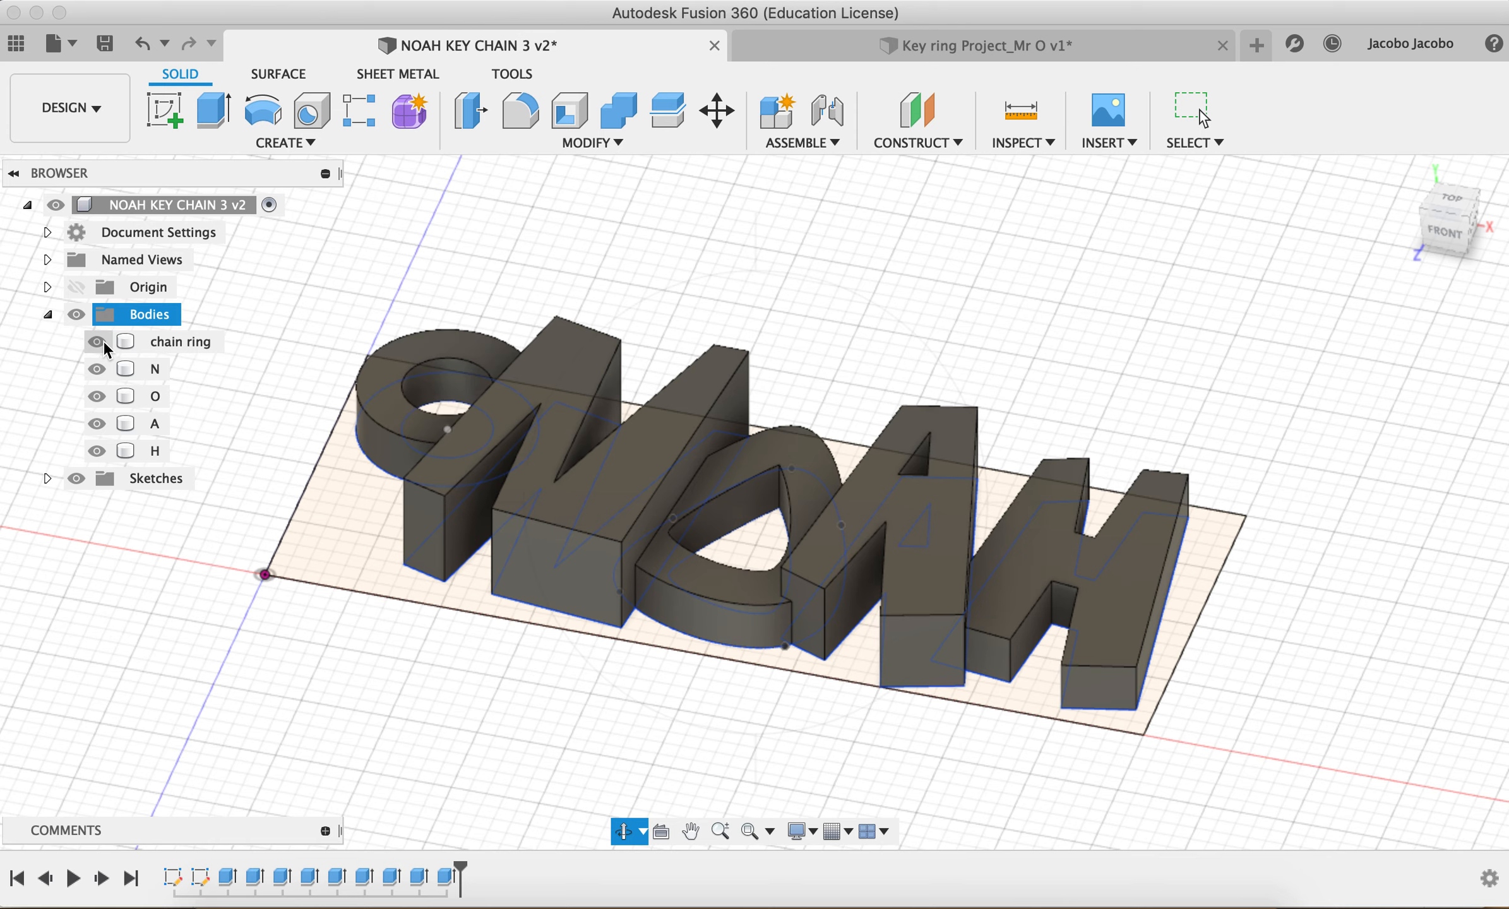
left_click(102, 369)
left_click(101, 368)
left_click(98, 342)
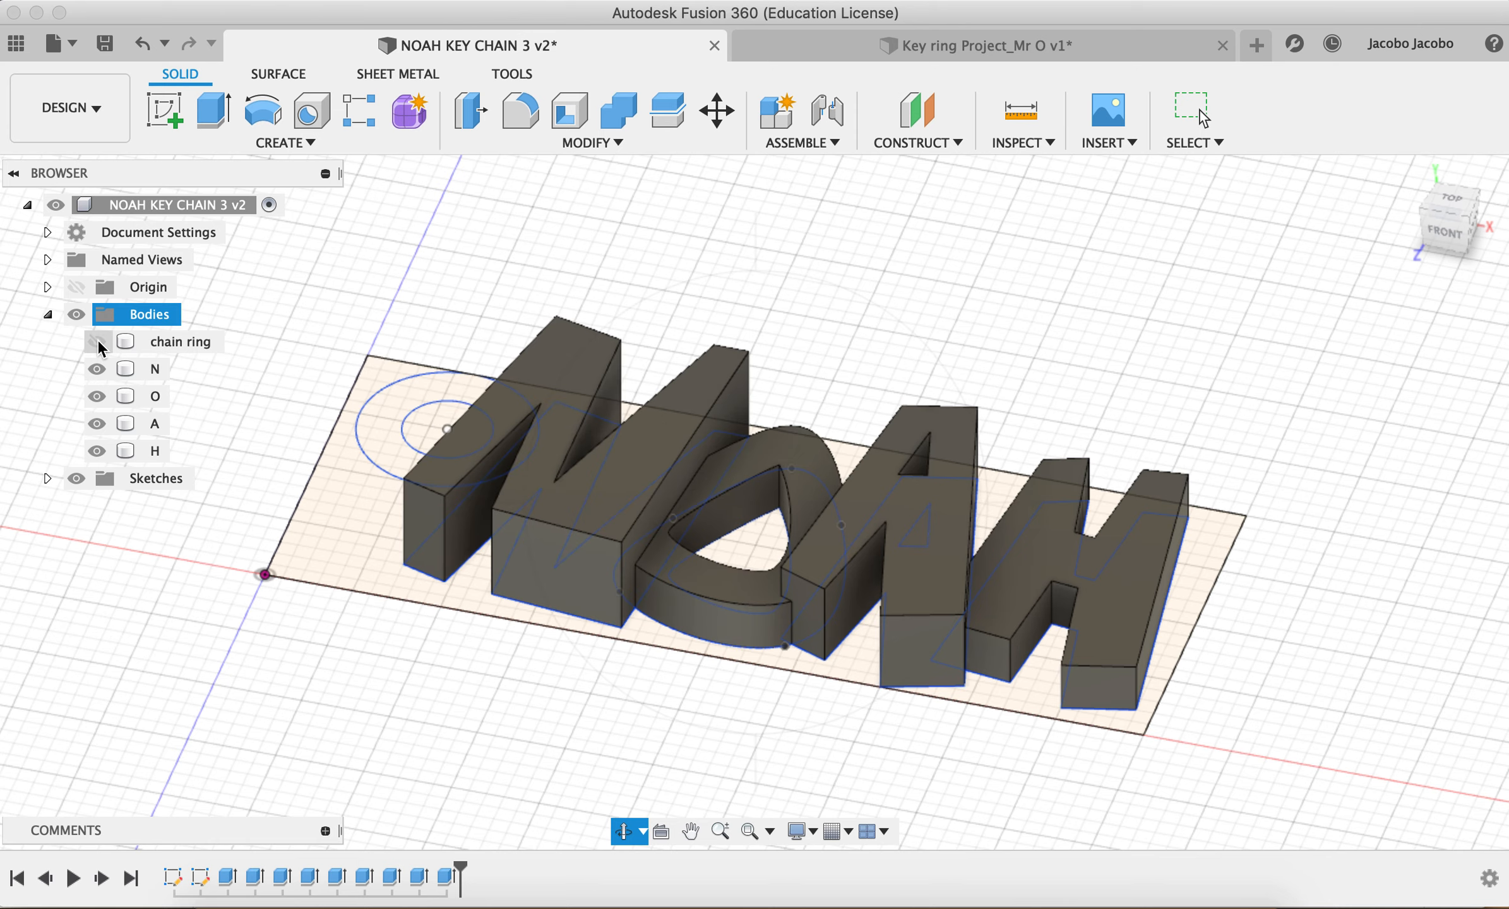
left_click(97, 341)
- Back in the Key ring Project document, roll the timeline back before the joined extrusion and extrude the letter N 4 mm as a new body
left_click(885, 50)
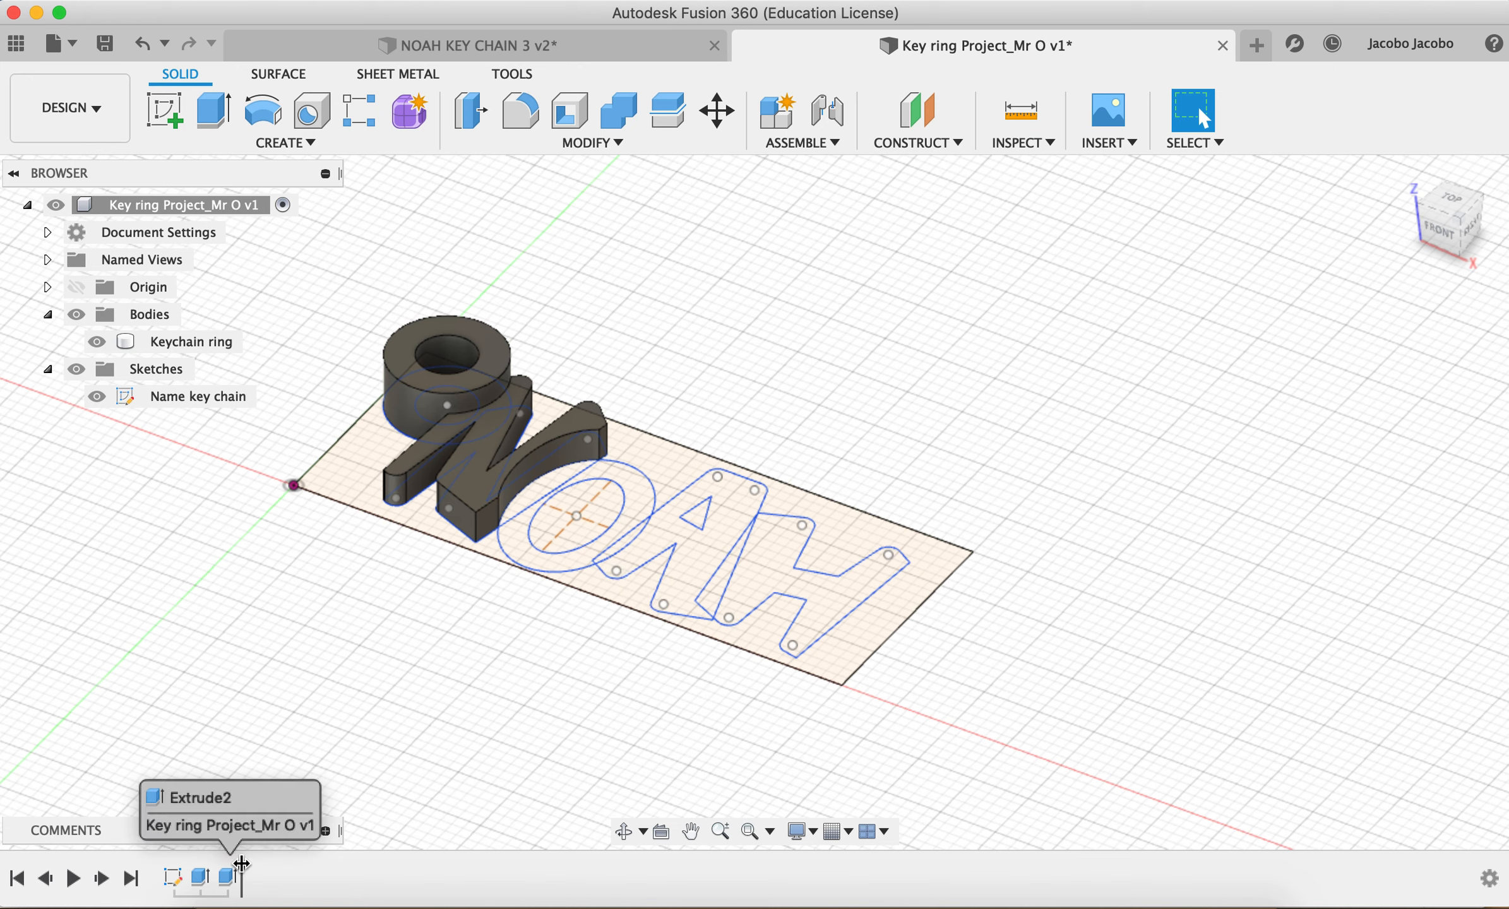
left_click_drag(217, 864, 214, 865)
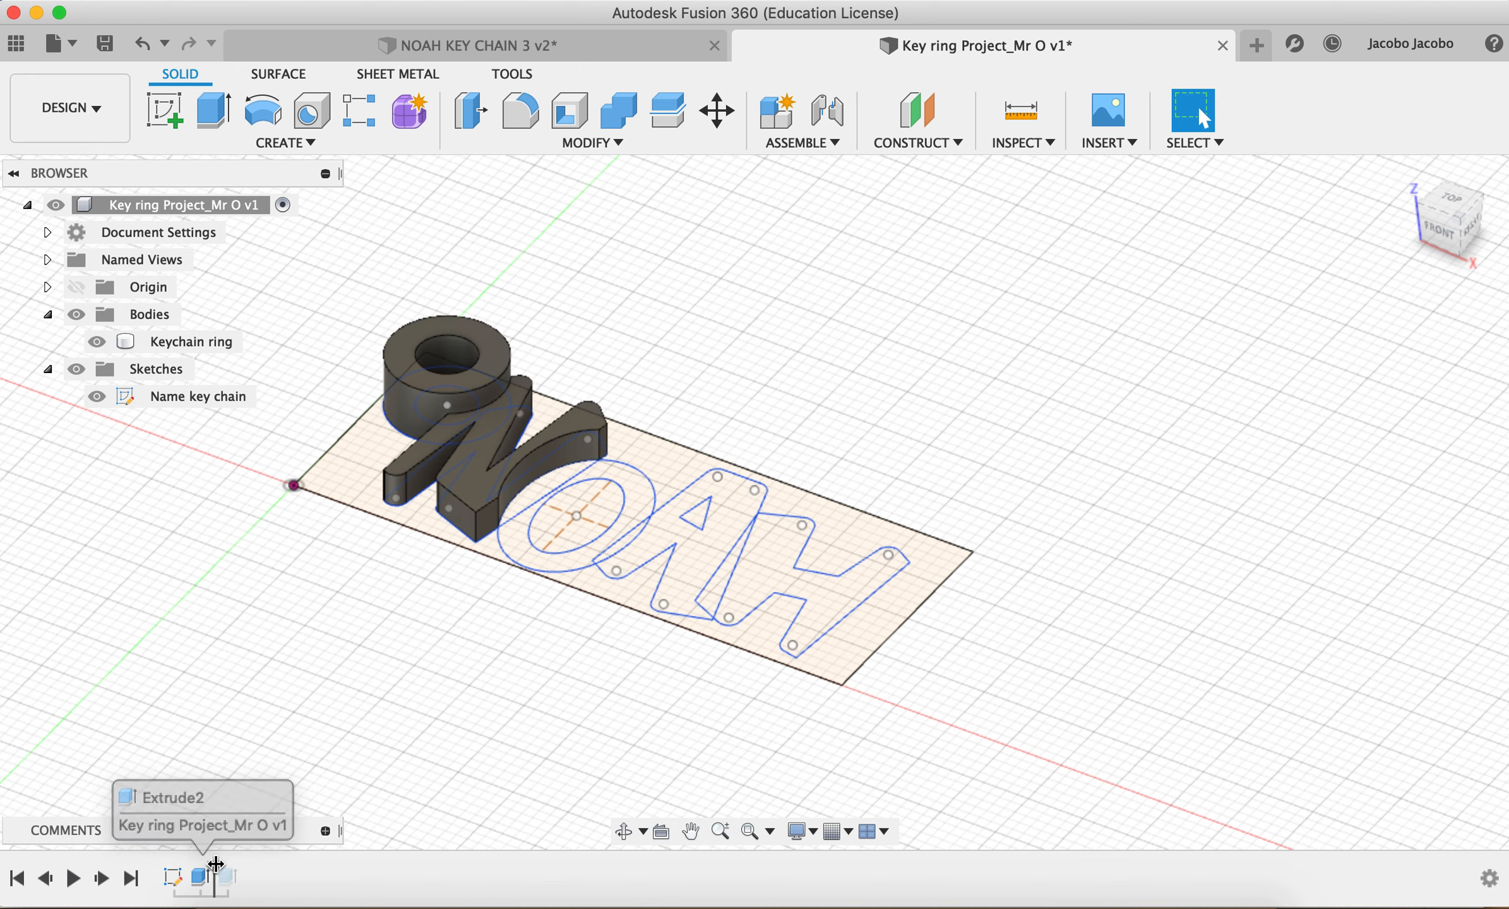
key("e")
left_click(478, 481)
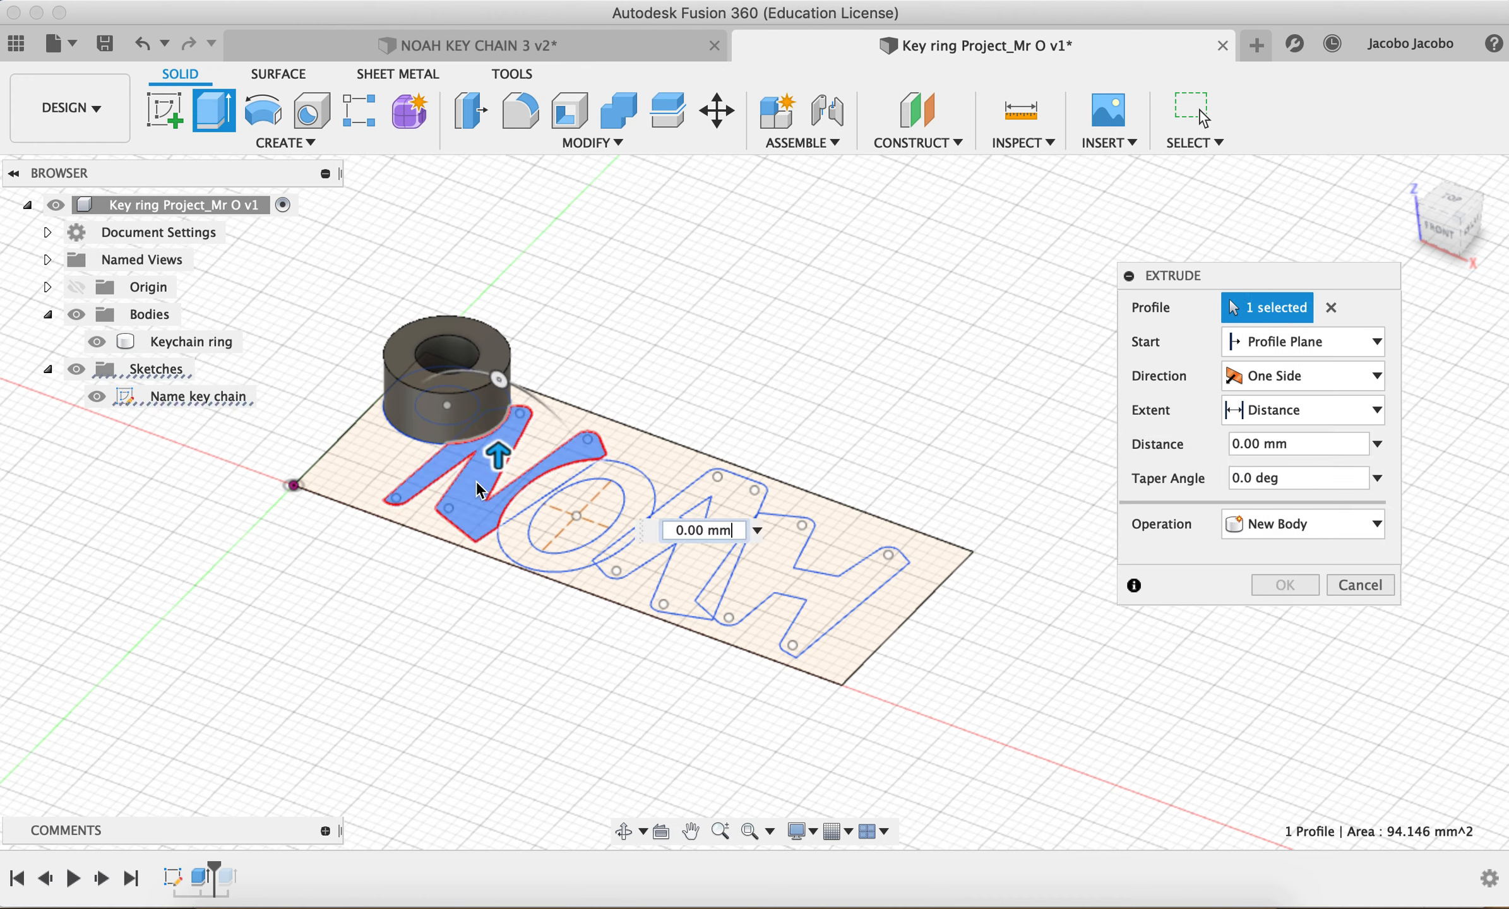
left_click_drag(498, 461, 502, 417)
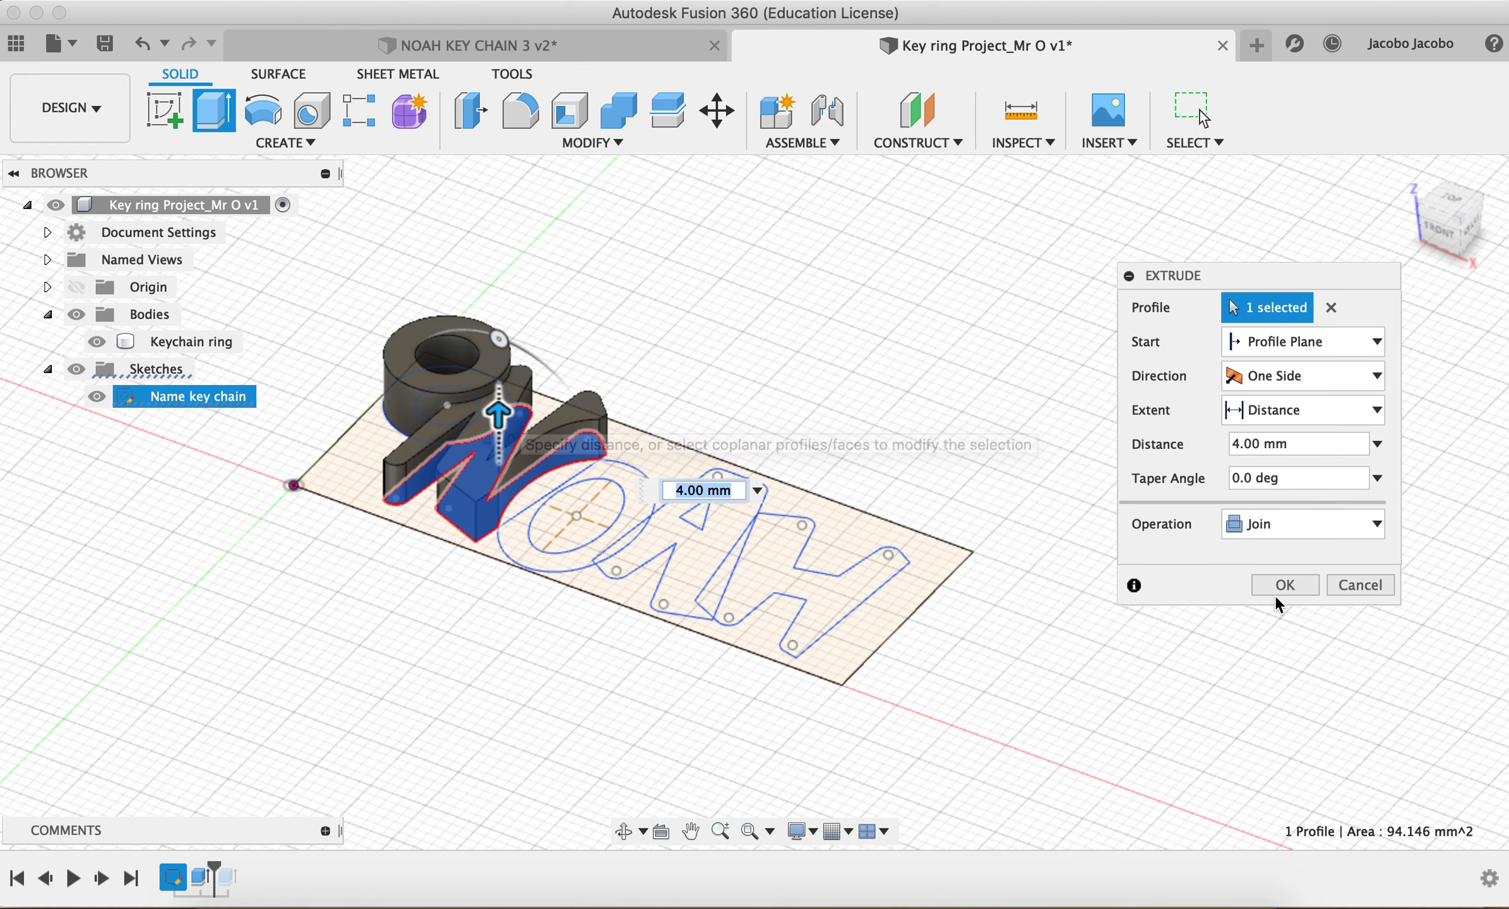
left_click(1275, 525)
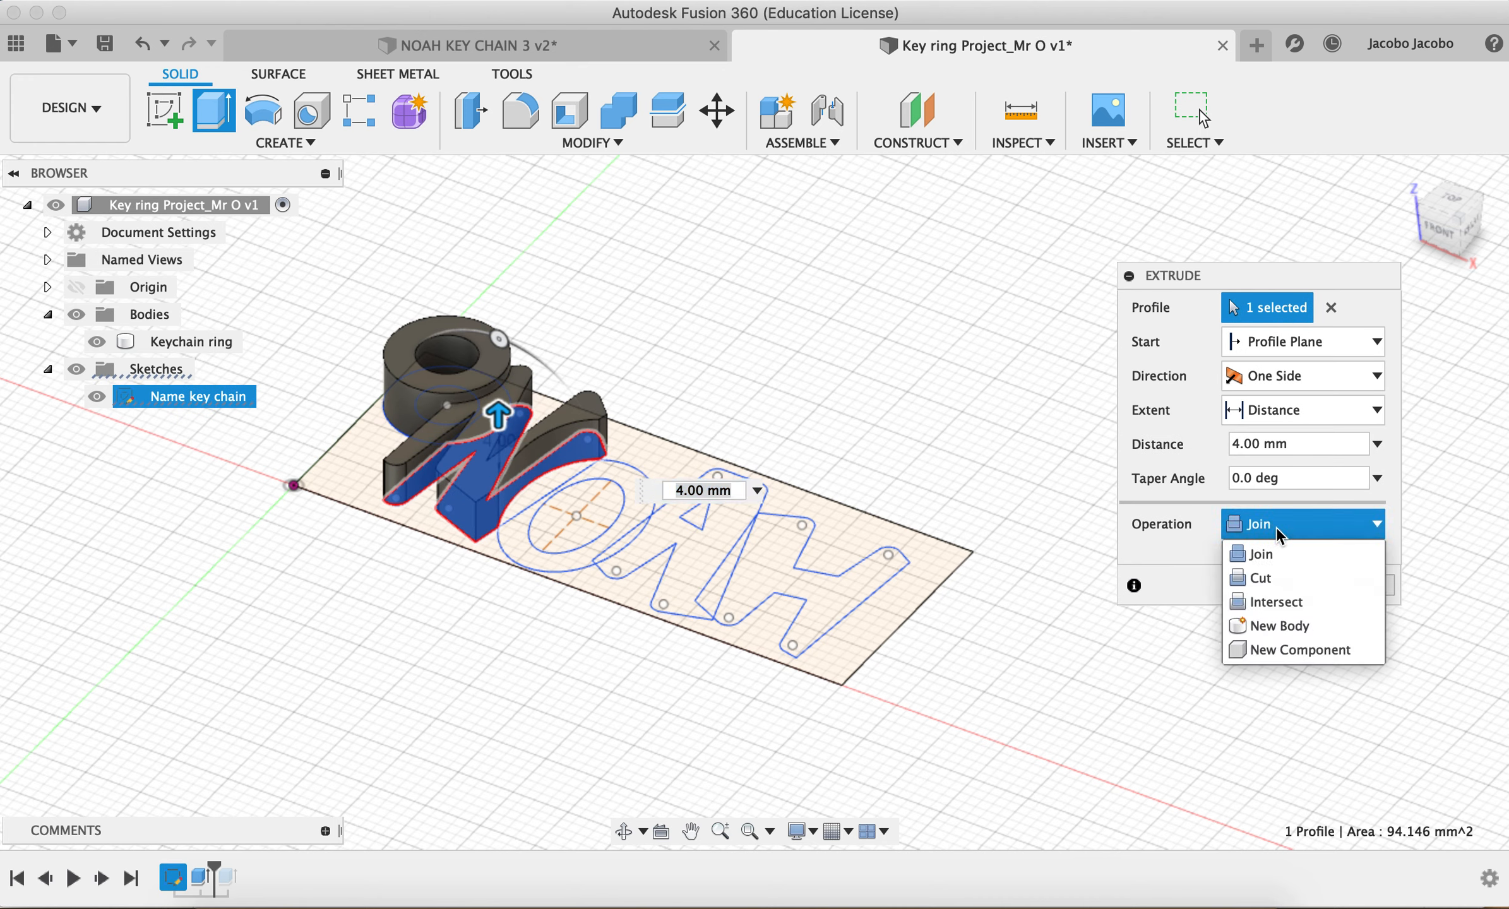
left_click(1280, 625)
left_click(1284, 585)
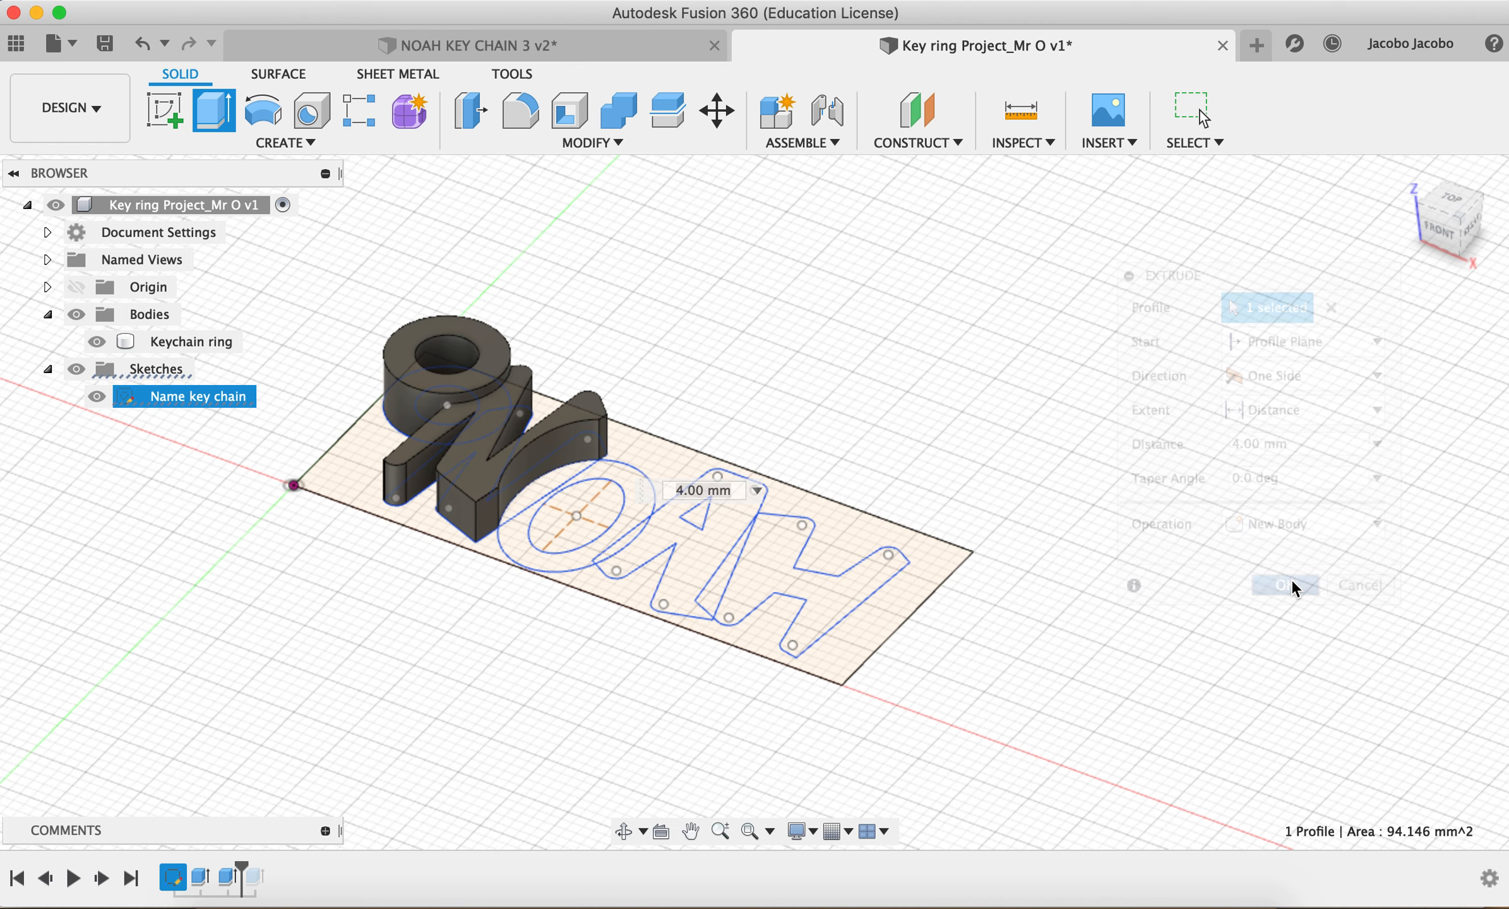
- Rename the letter N's new body as "N"
left_click(163, 371)
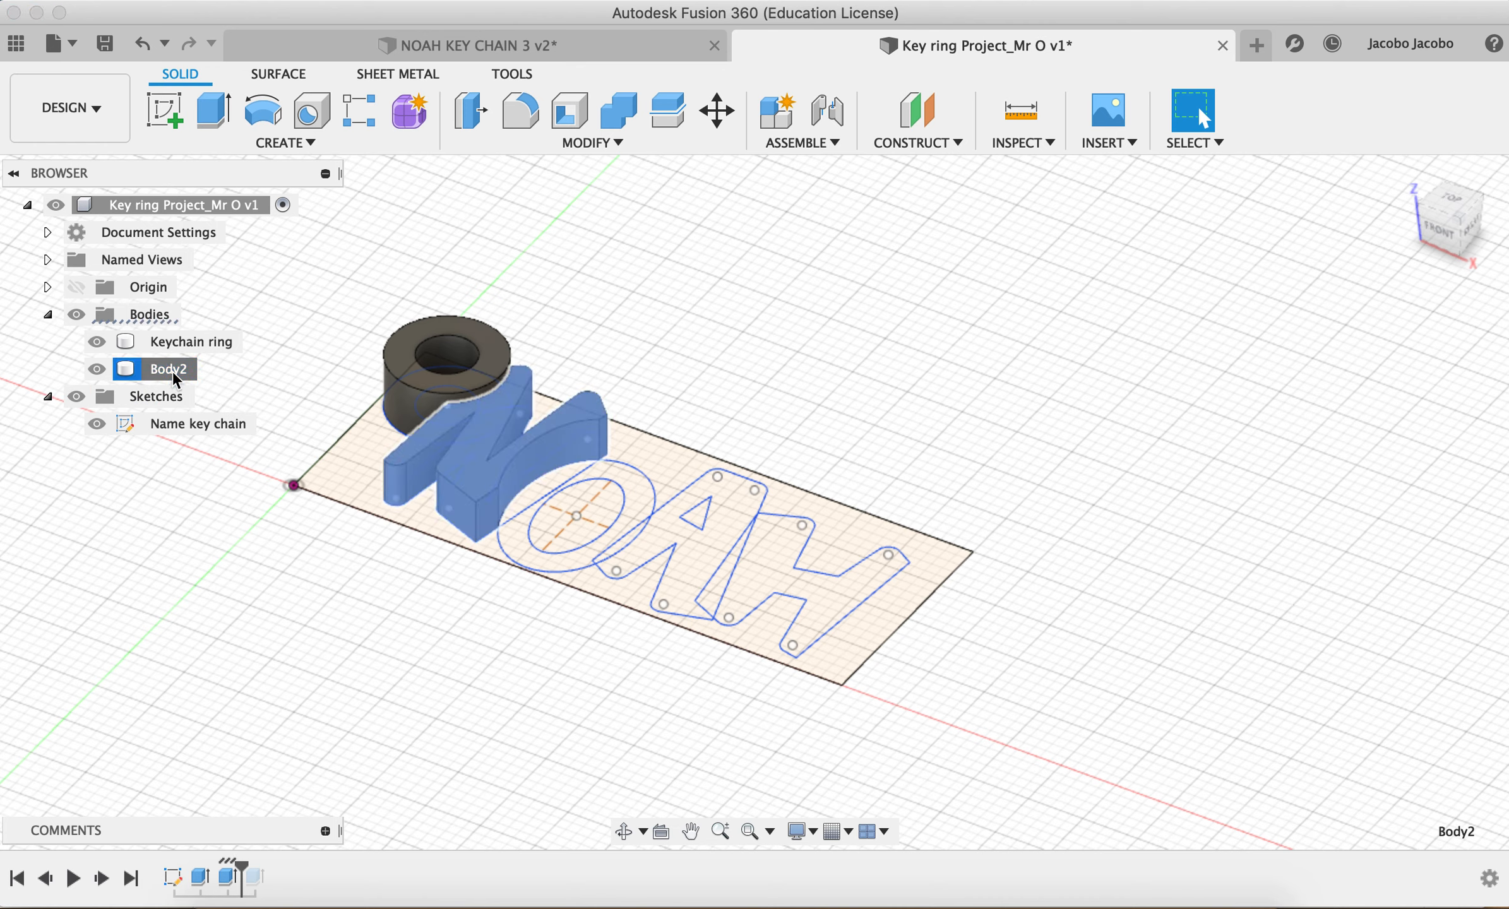
double_click(172, 371)
key("Return")
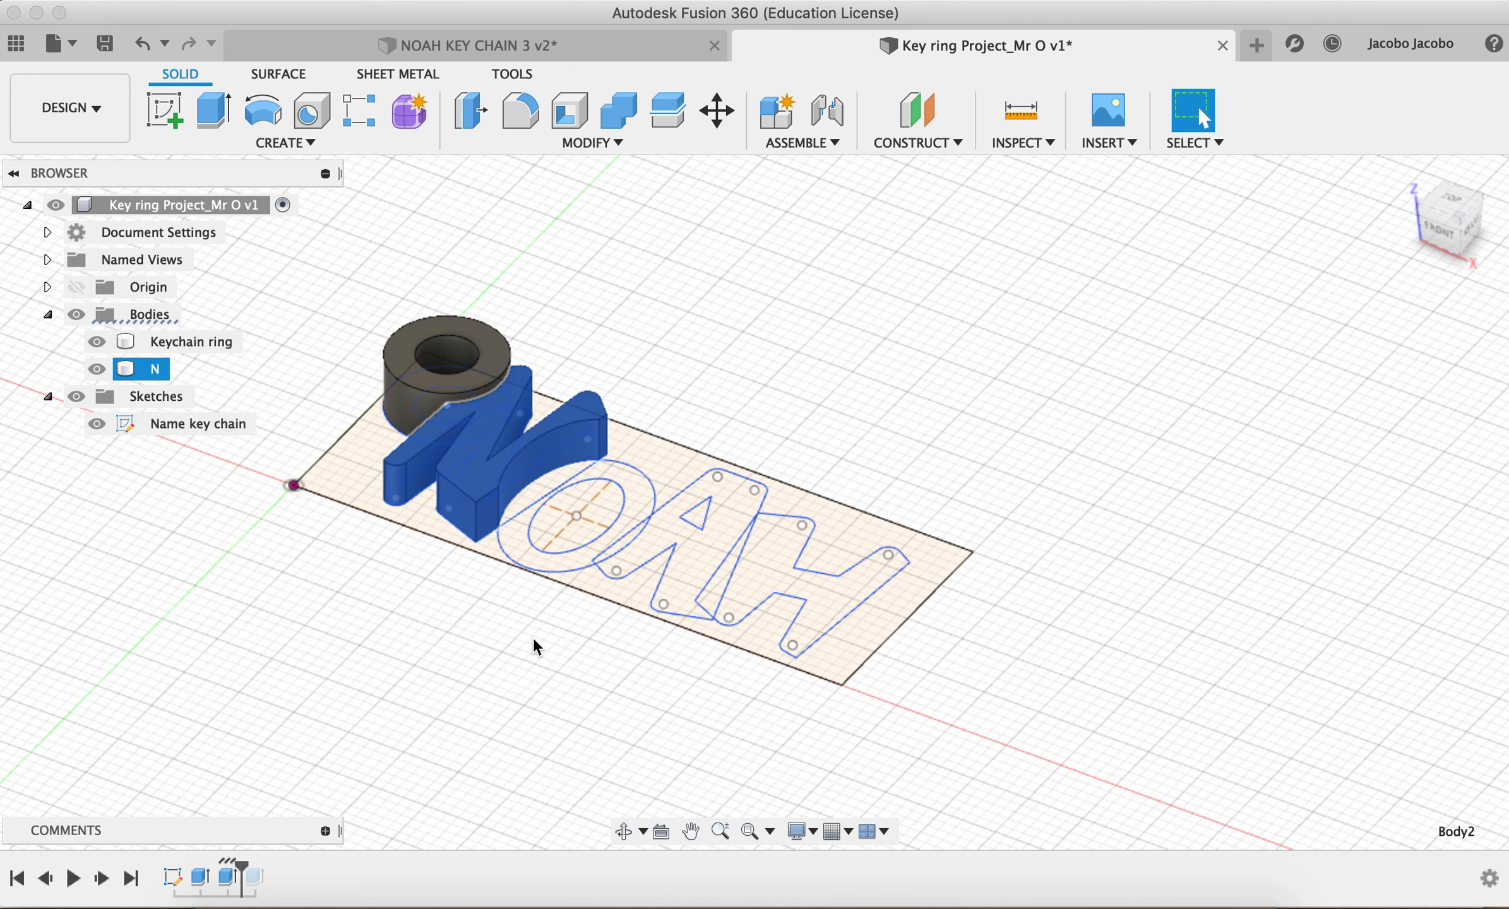
- Extrude all three regions of the letter O 8 mm as a new body, leaving its centre open, and rename the body "O"
key("e")
left_click(559, 473)
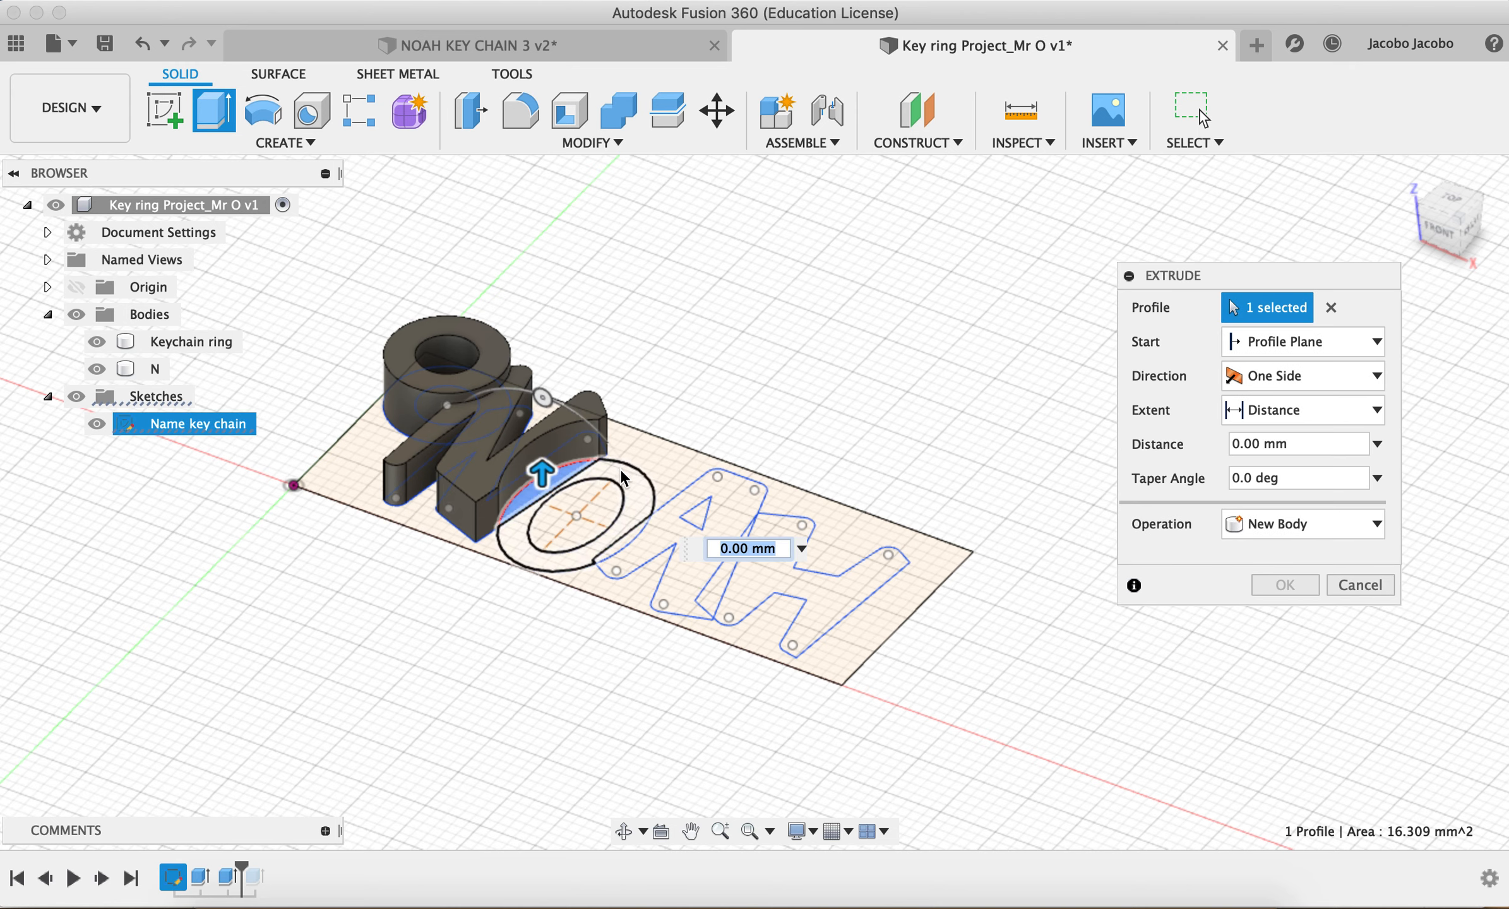
left_click(573, 471)
left_click_drag(606, 509, 603, 431)
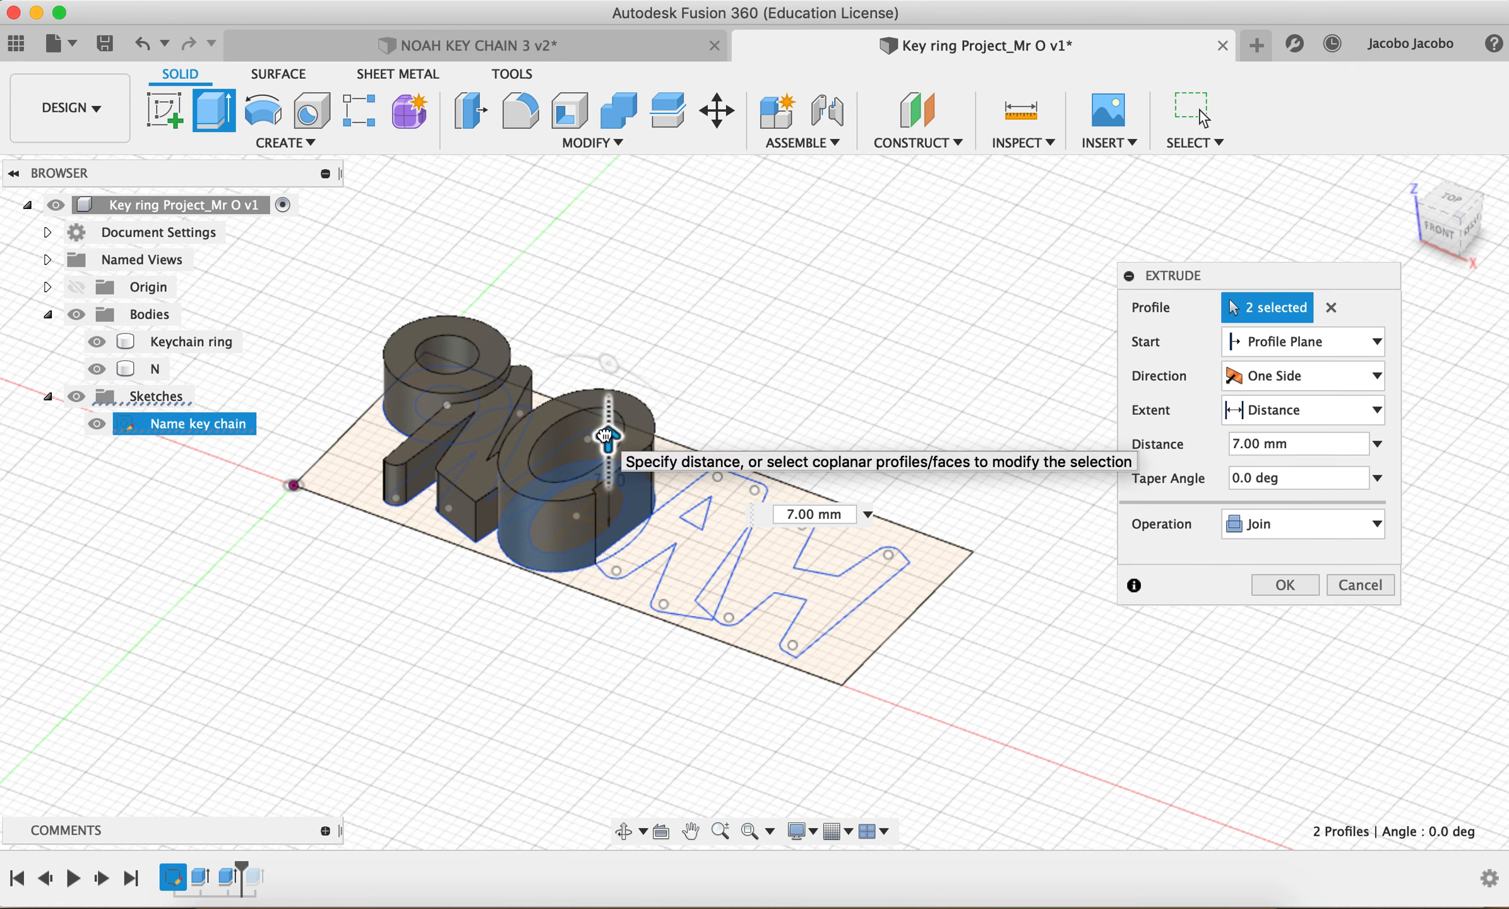
left_click(625, 551)
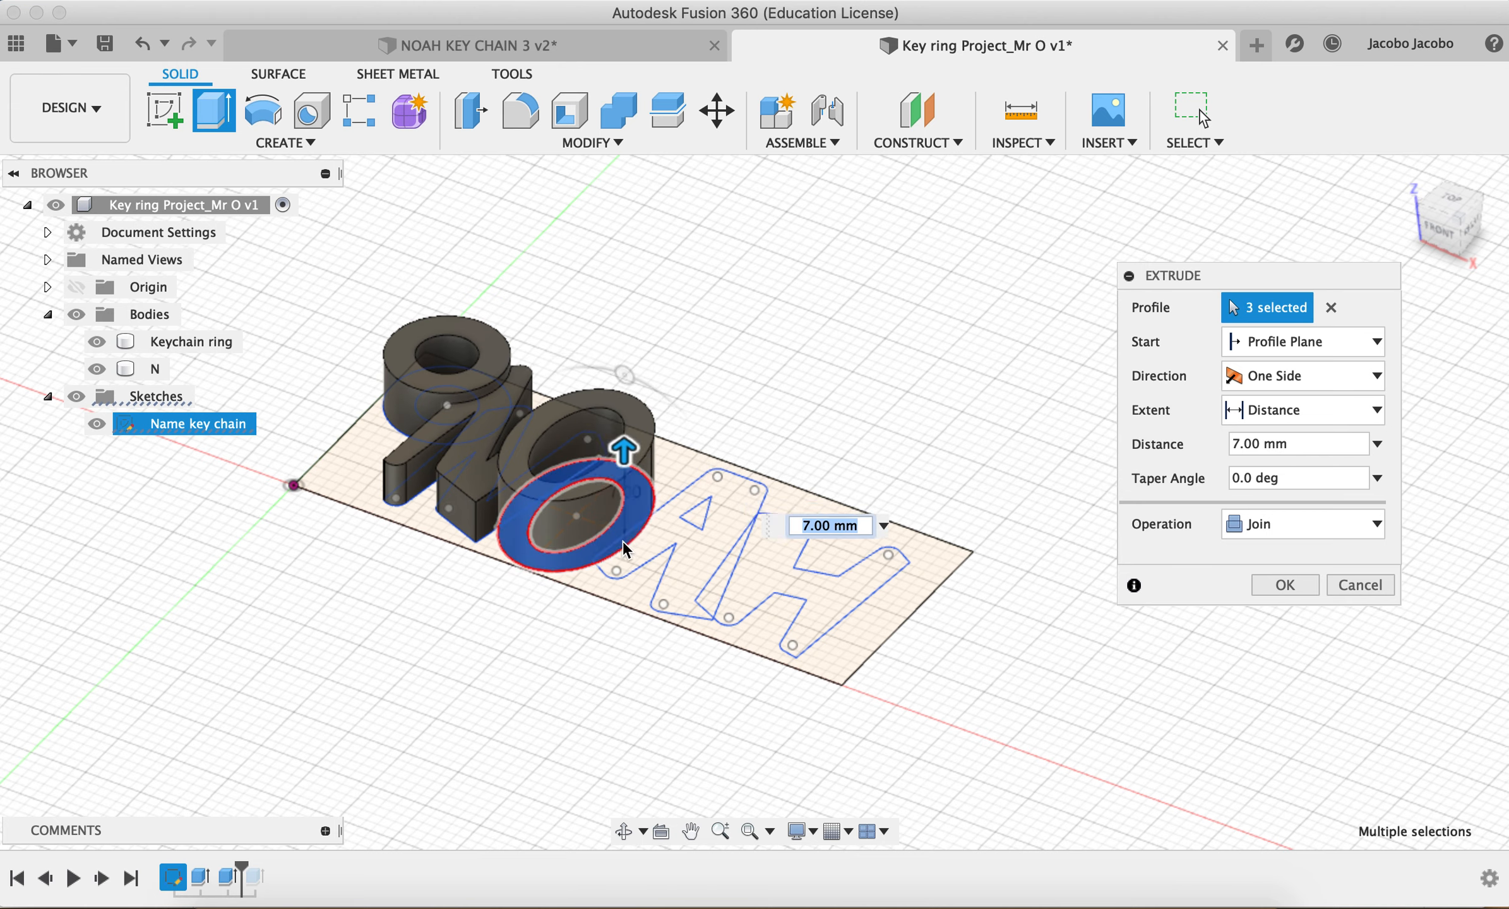
left_click_drag(624, 449, 627, 439)
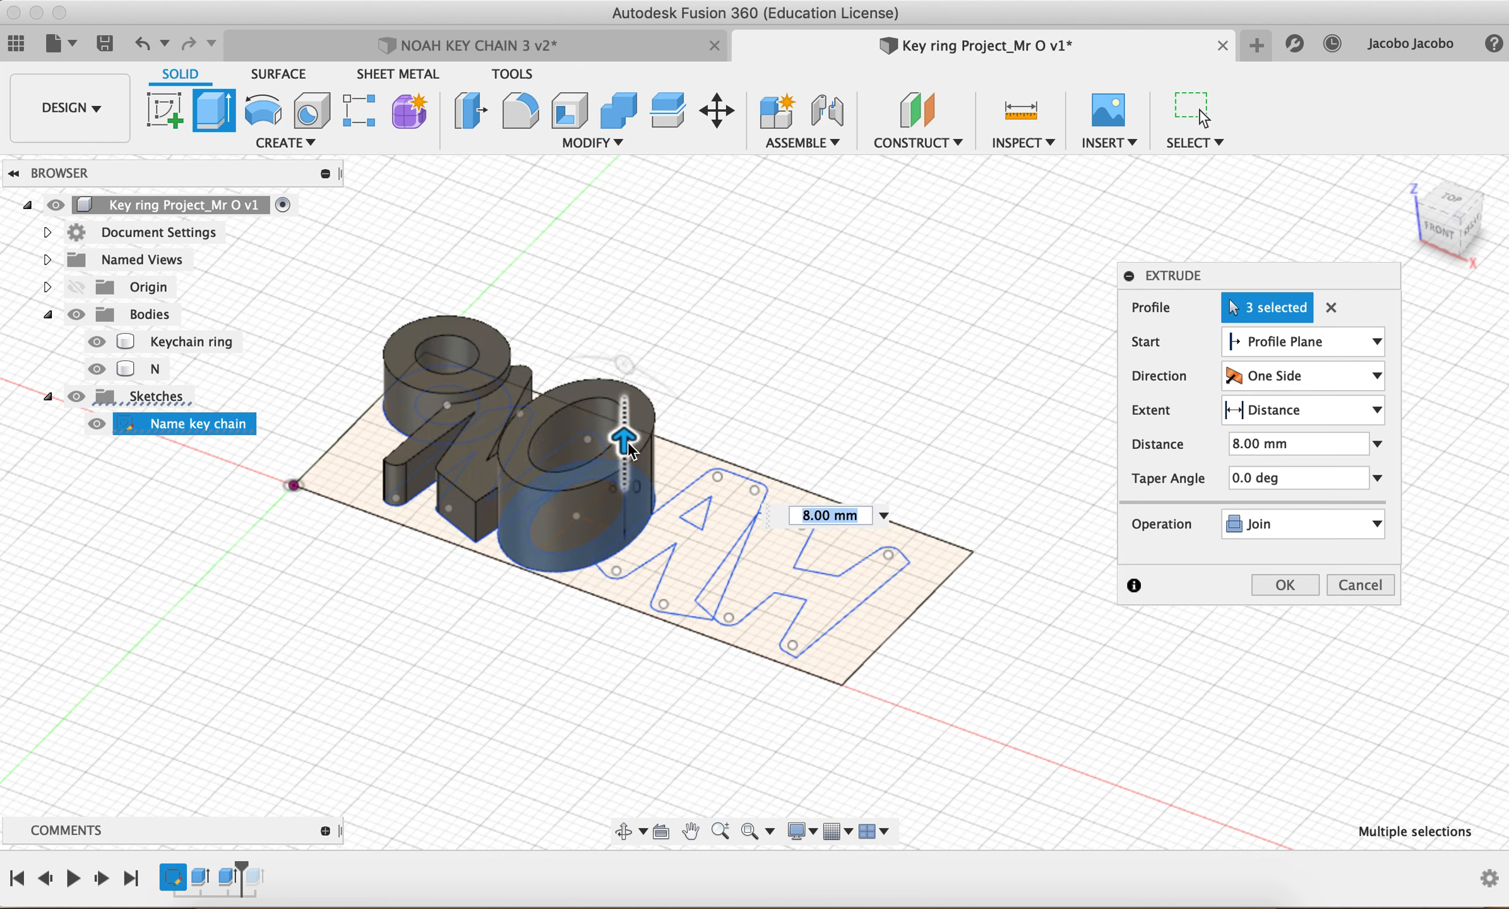
left_click(1310, 525)
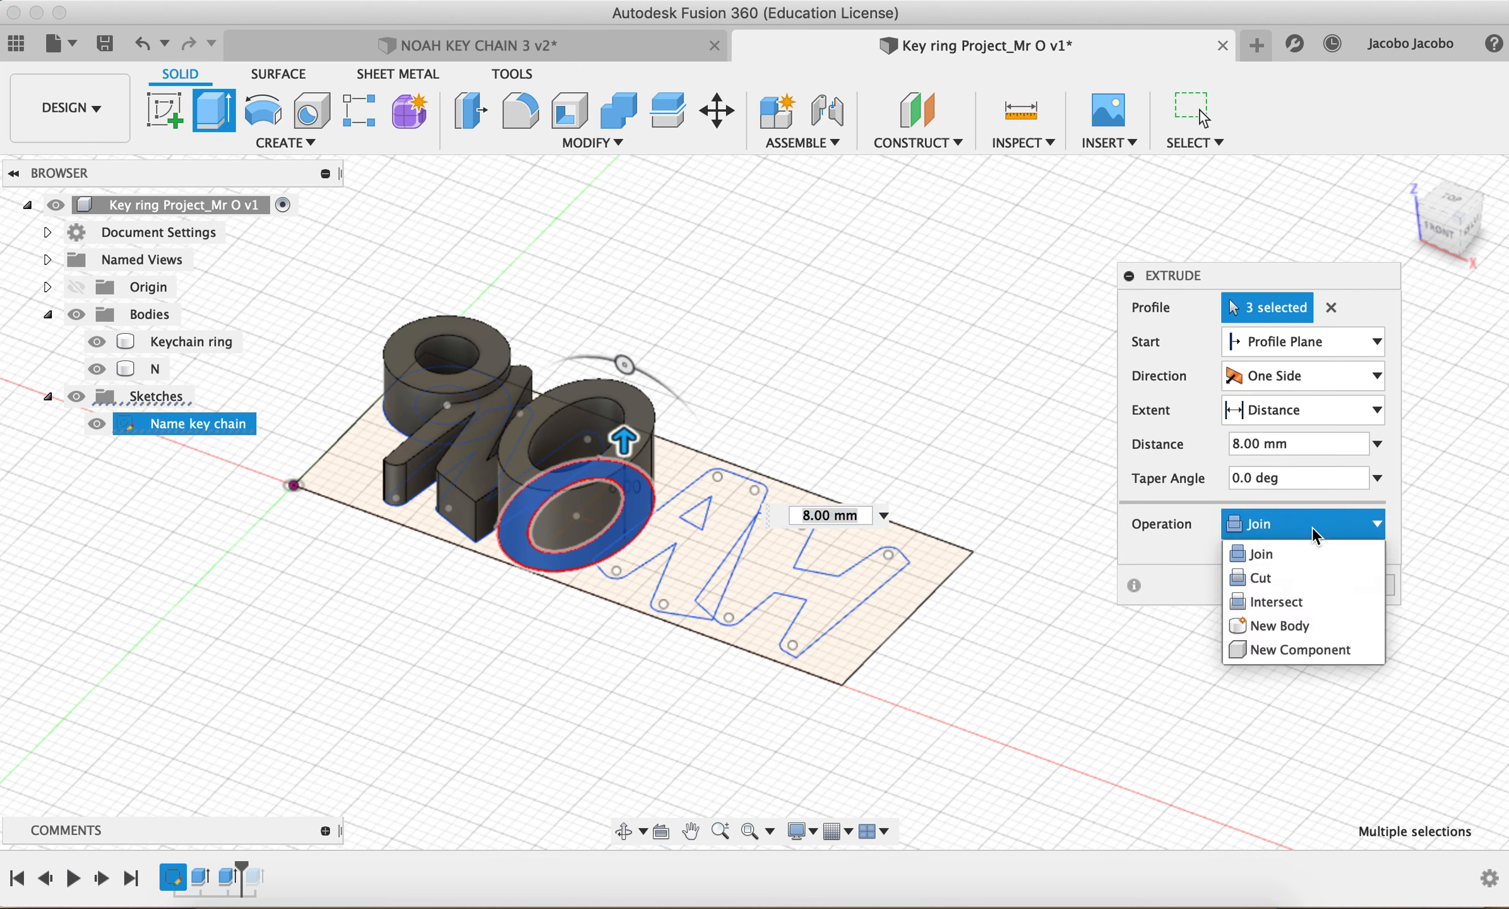
left_click(1302, 636)
left_click(1272, 585)
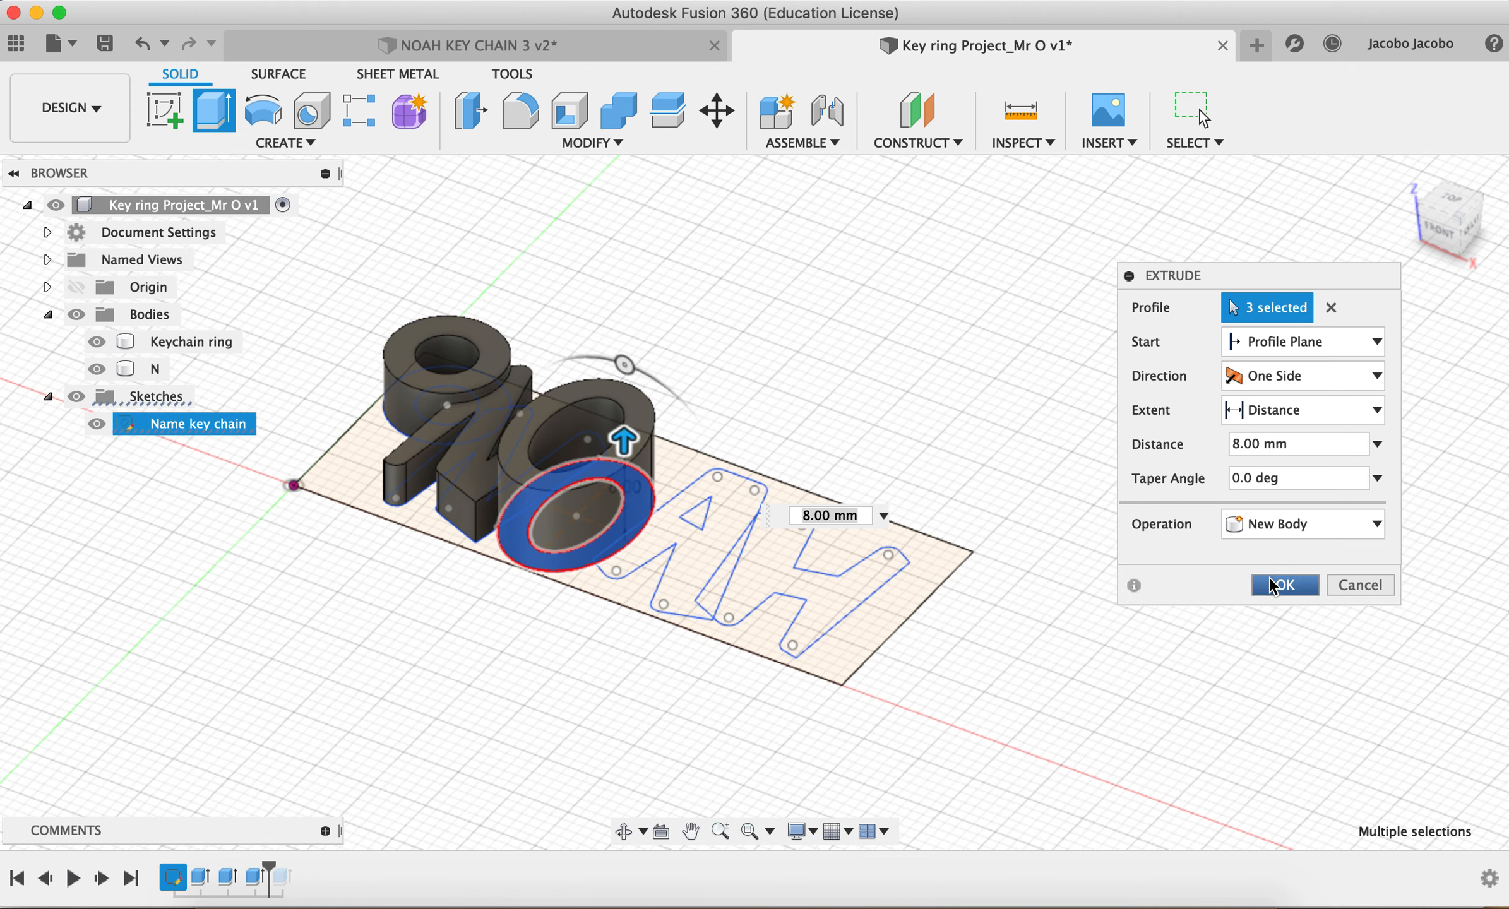
double_click(162, 396)
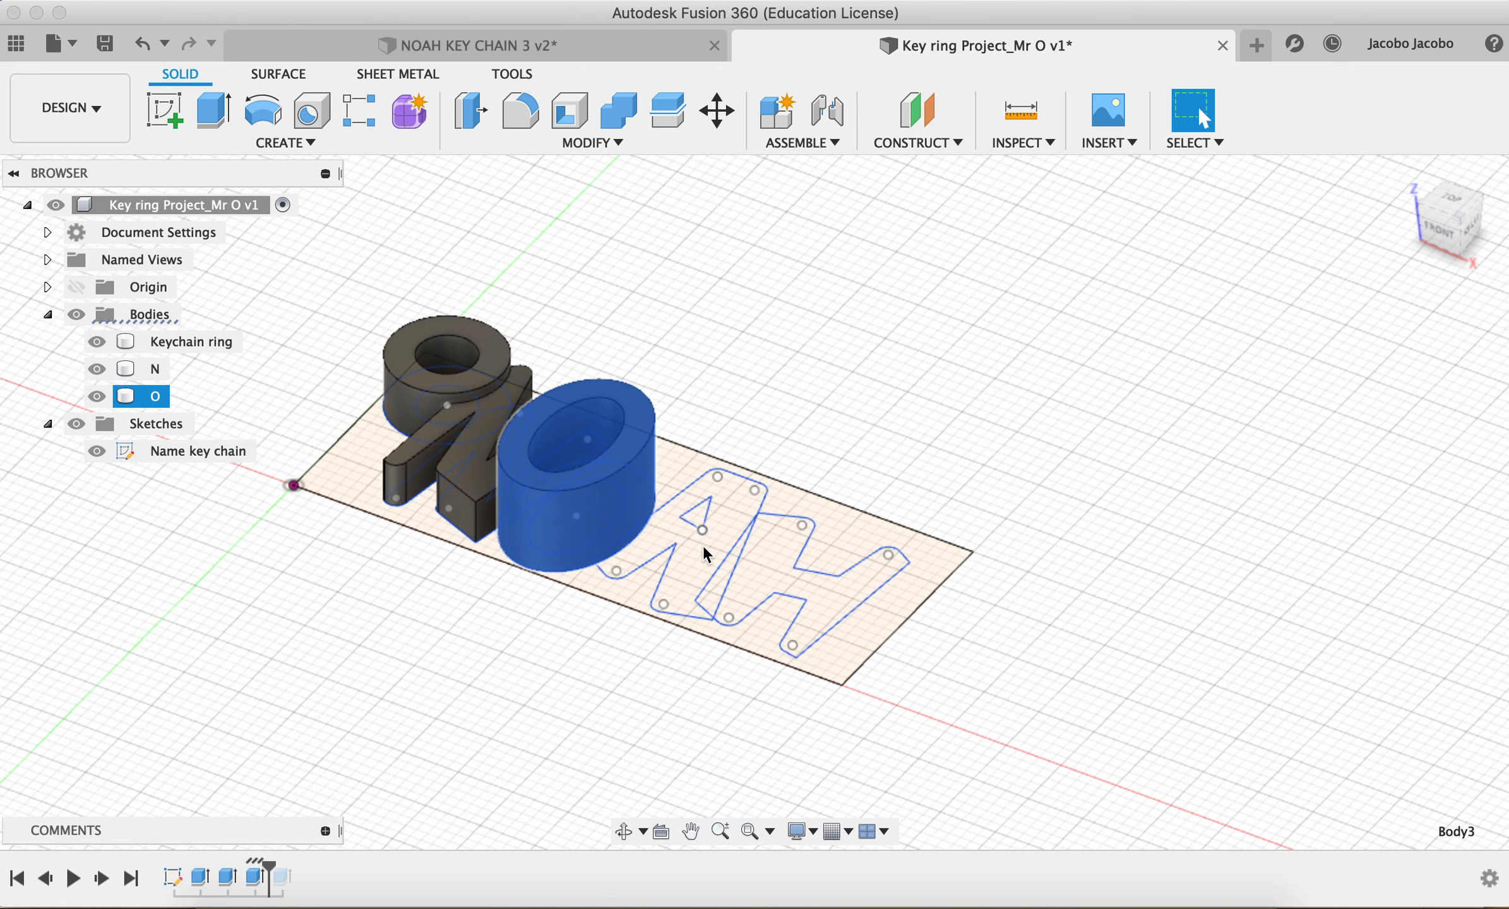
- Extrude both regions of the letter A 6 mm as a new body, leaving its triangular hole open, and rename the body "A"
key("e")
left_click(715, 524)
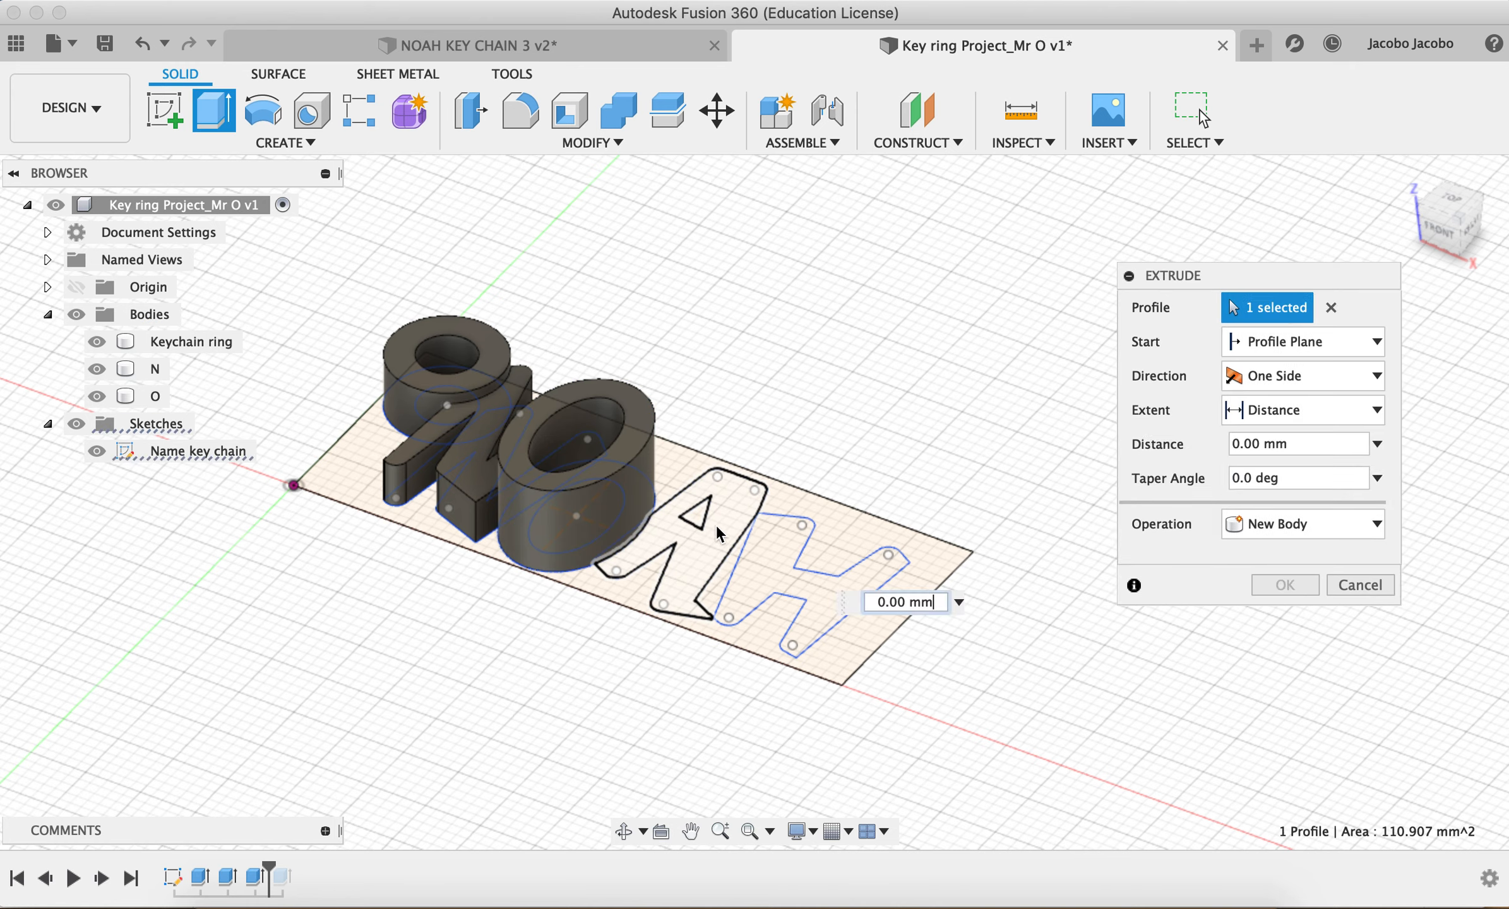
left_click(720, 575)
left_click_drag(736, 547, 736, 484)
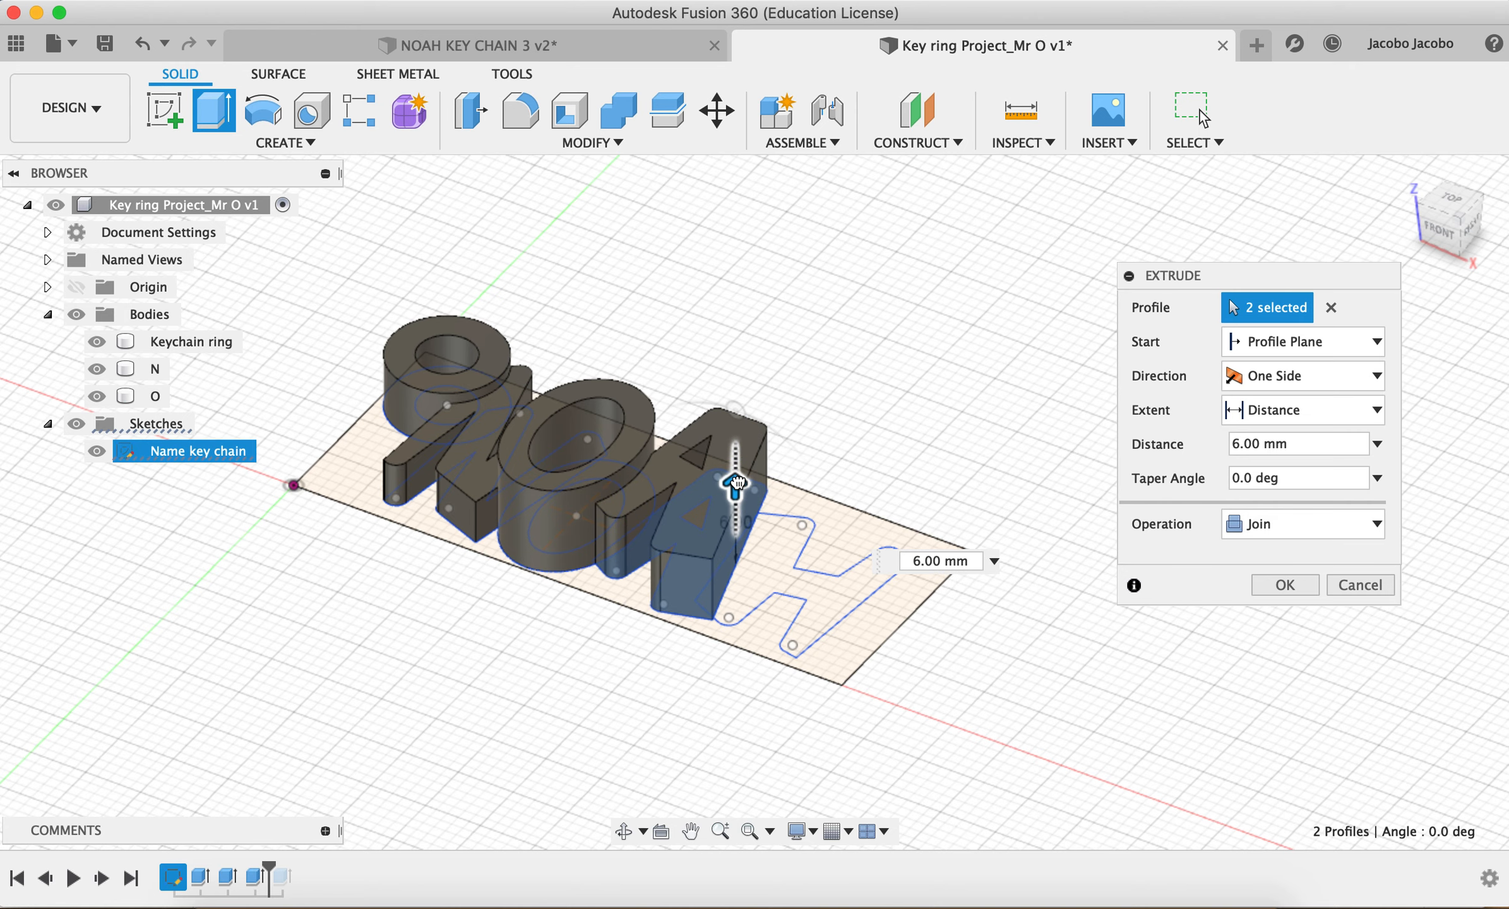
left_click(1304, 528)
left_click(1290, 622)
left_click(1281, 585)
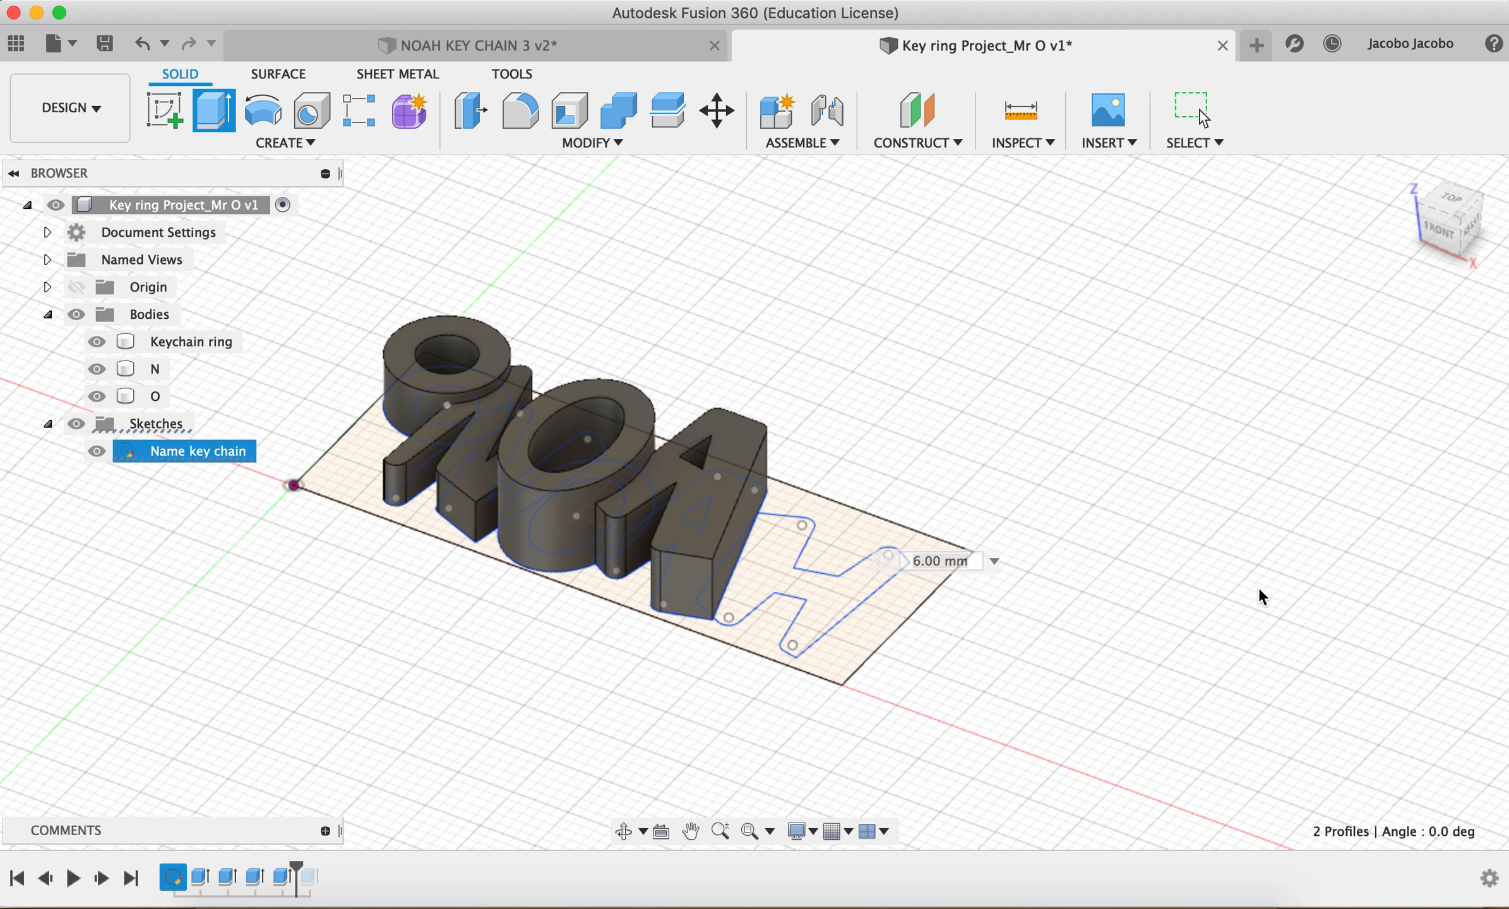
left_click(187, 428)
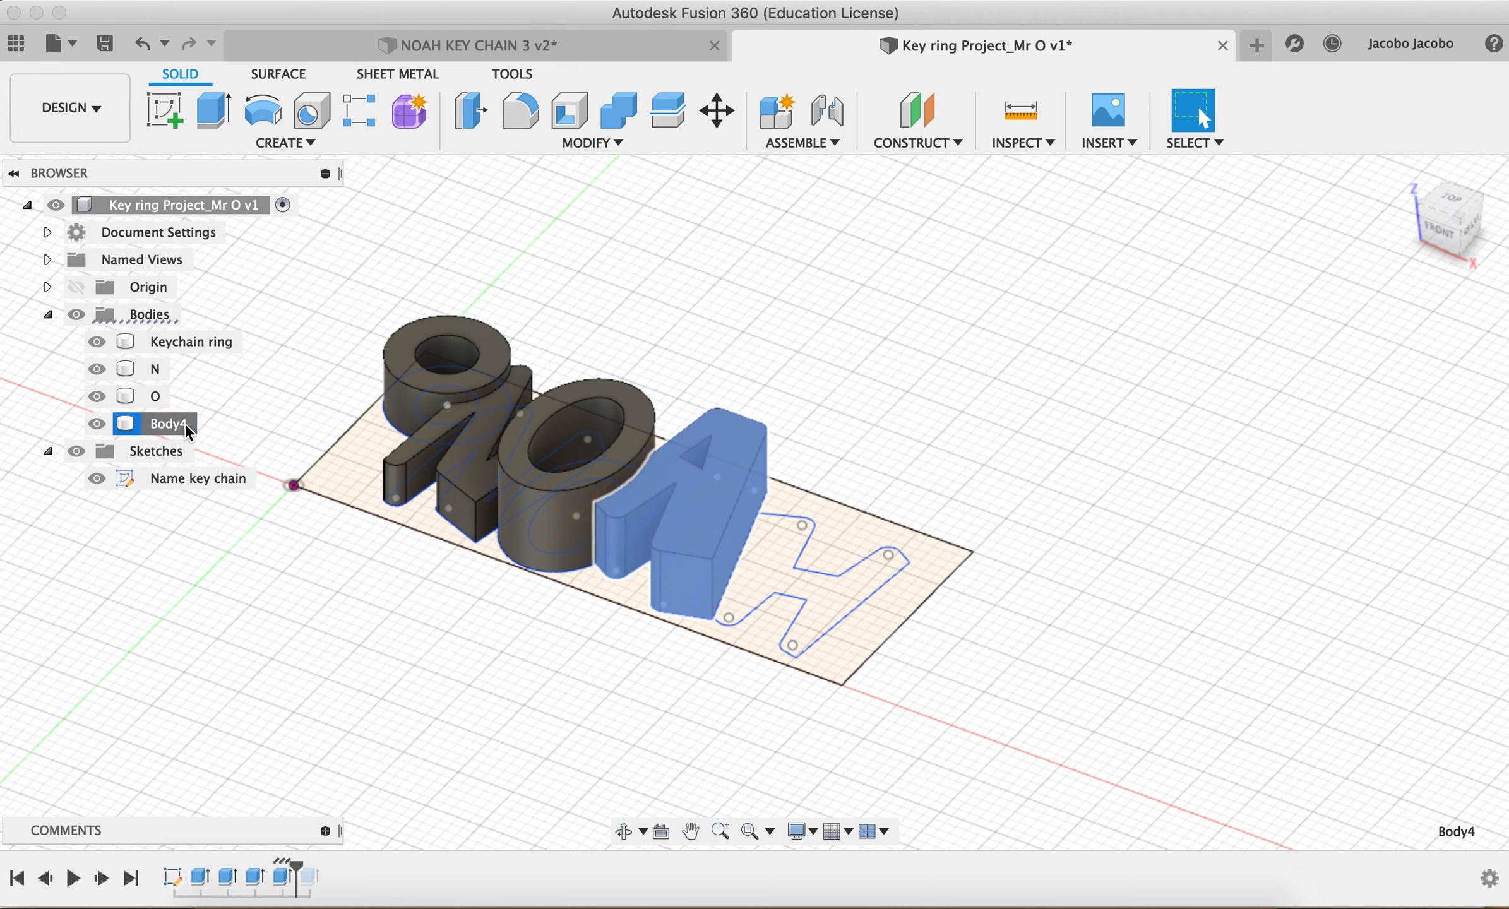
double_click(186, 427)
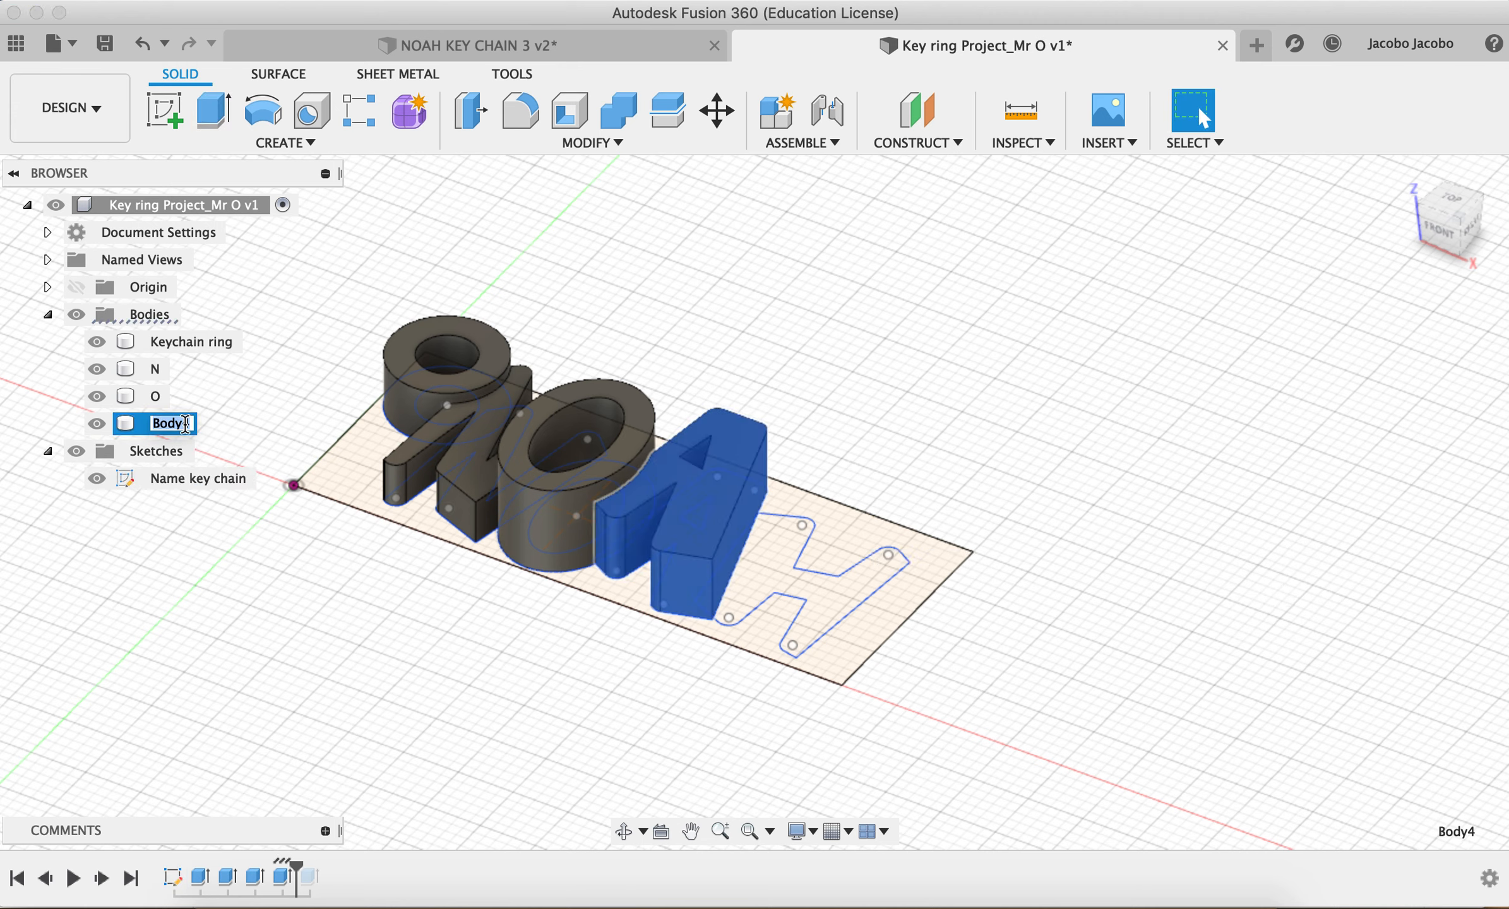
- Extrude the letter H profile 3 mm as a new body and rename the body "H"
key("e")
left_click(835, 609)
left_click_drag(789, 559, 785, 528)
left_click(1288, 524)
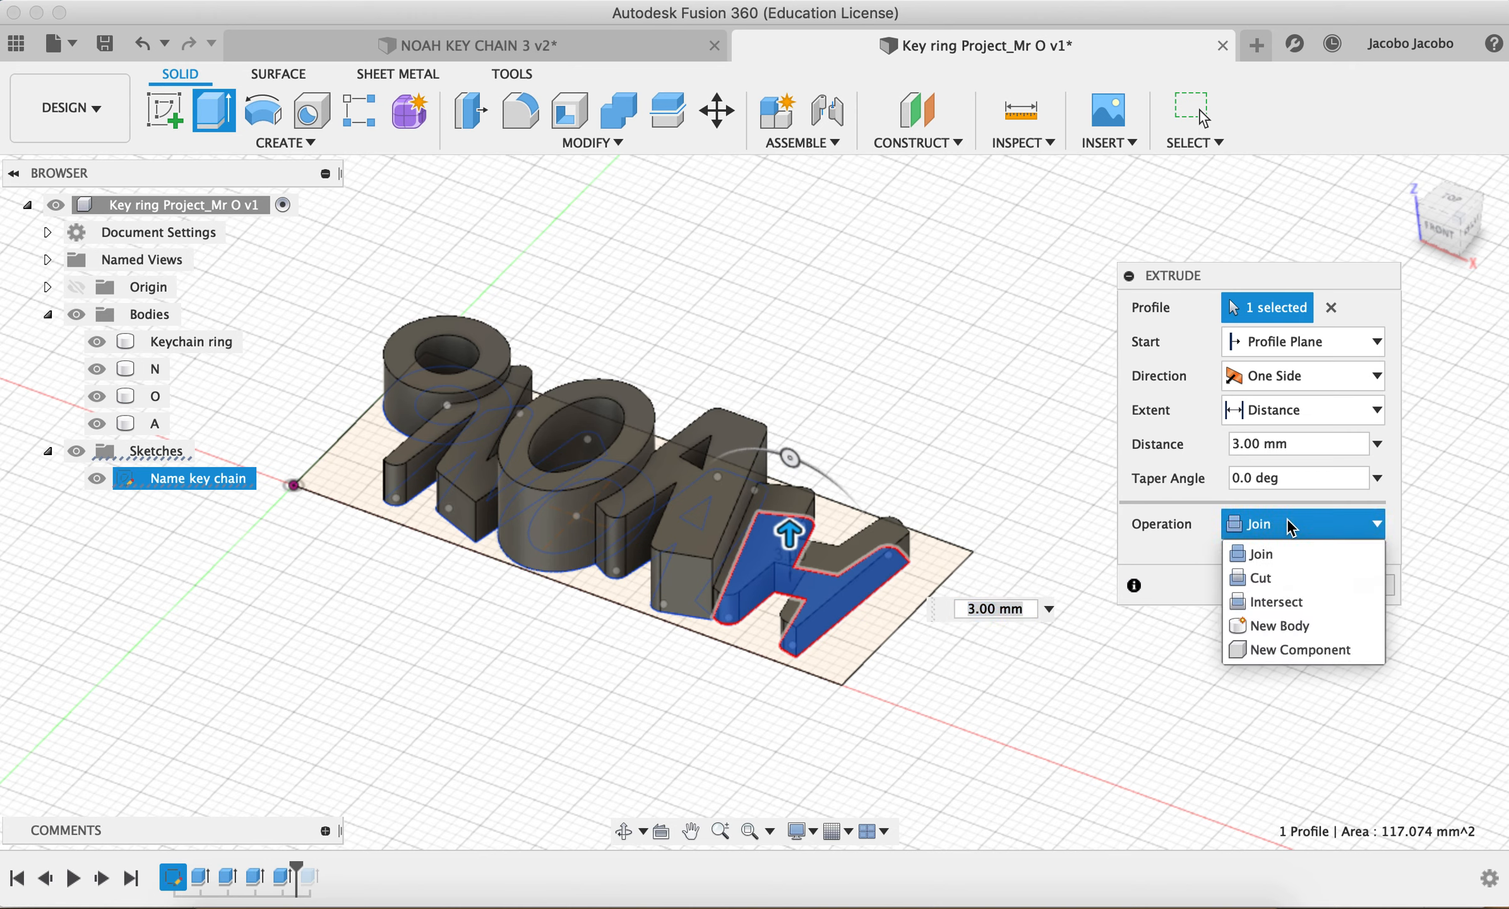
left_click(1285, 626)
left_click(1285, 585)
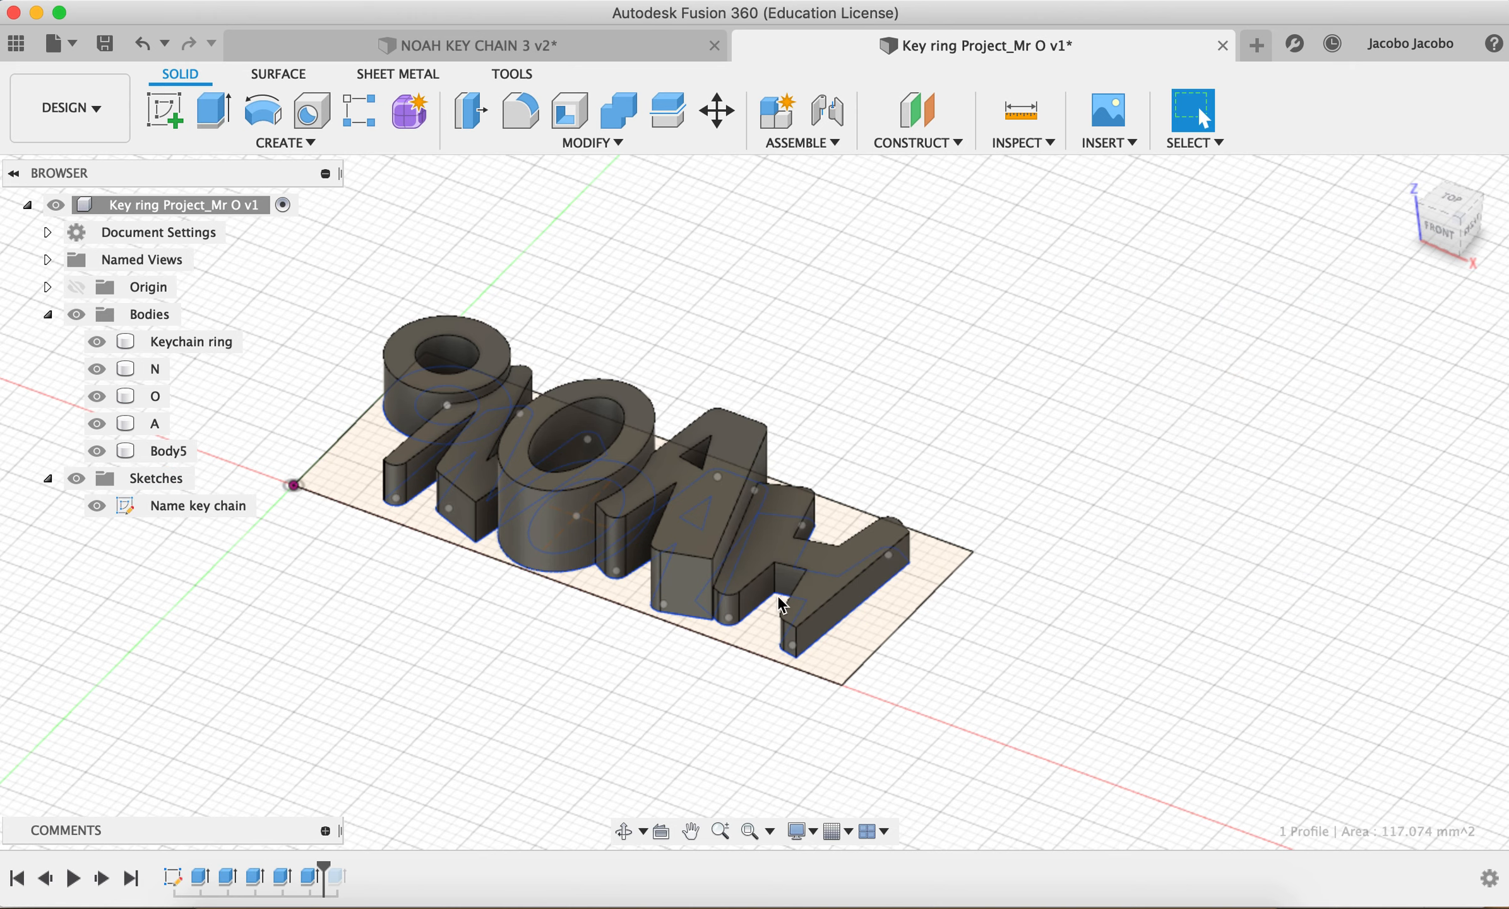
left_click(168, 456)
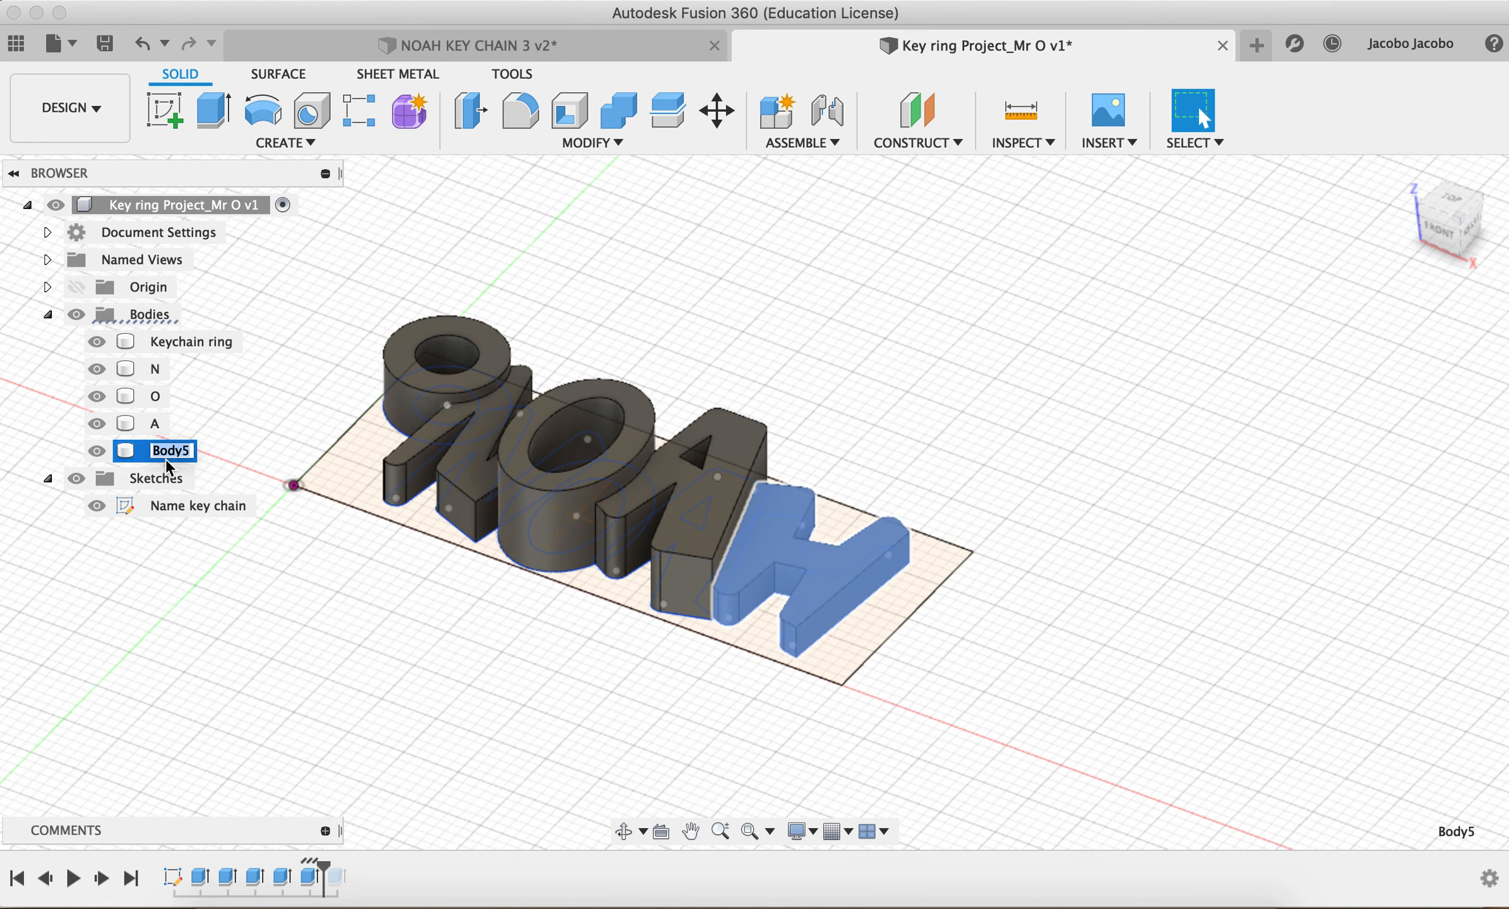
type("H")
key("Return")
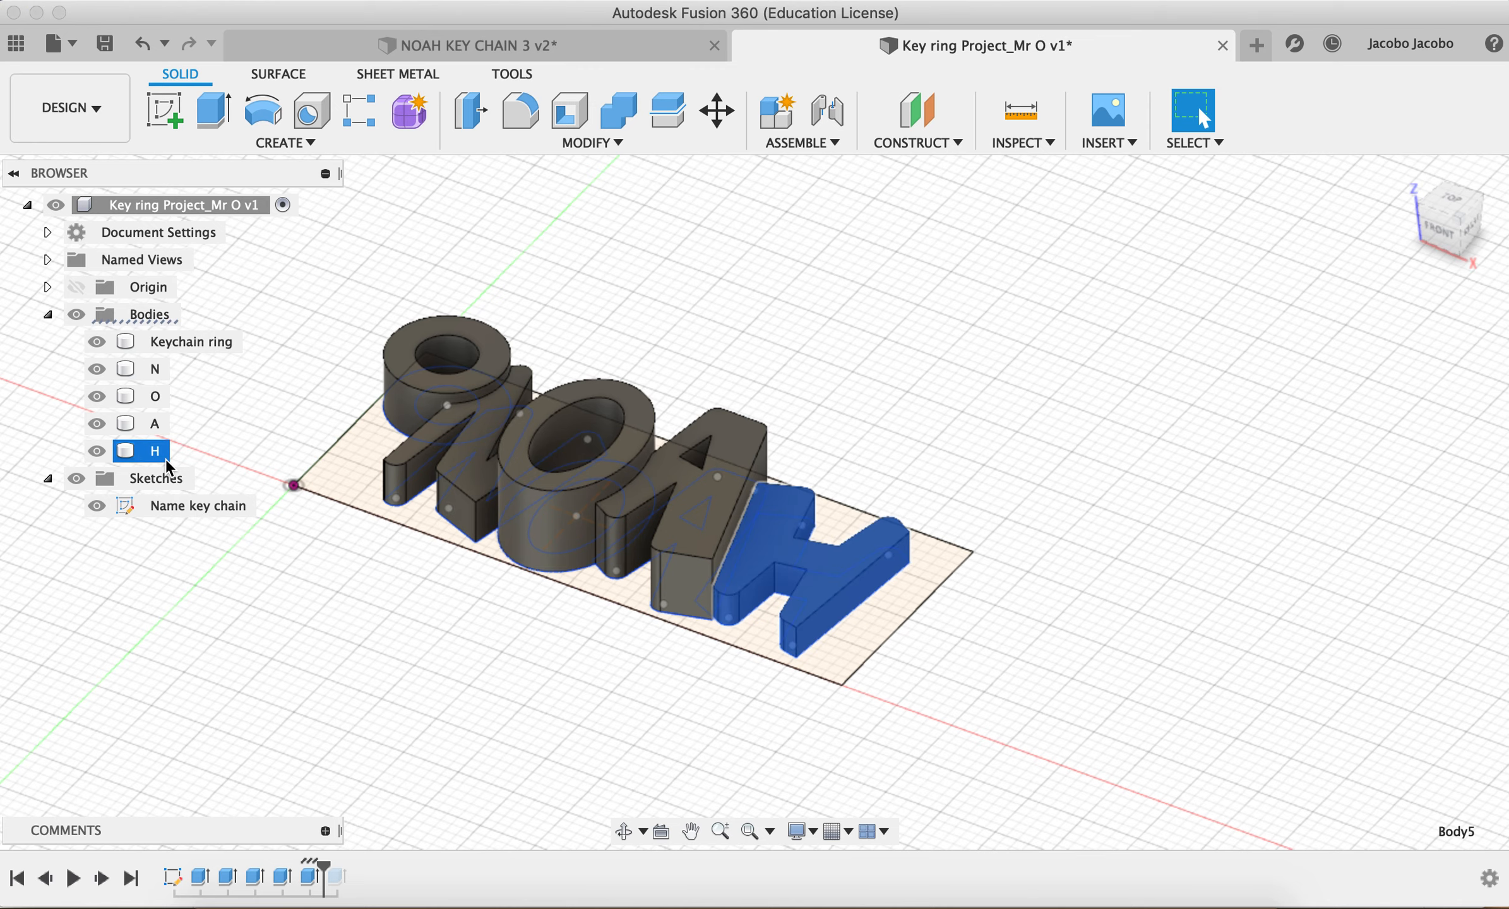
- Hide the Name key chain sketch and inspect the extruded ring and letters from several angles
left_click(623, 831)
left_click_drag(549, 607, 633, 642)
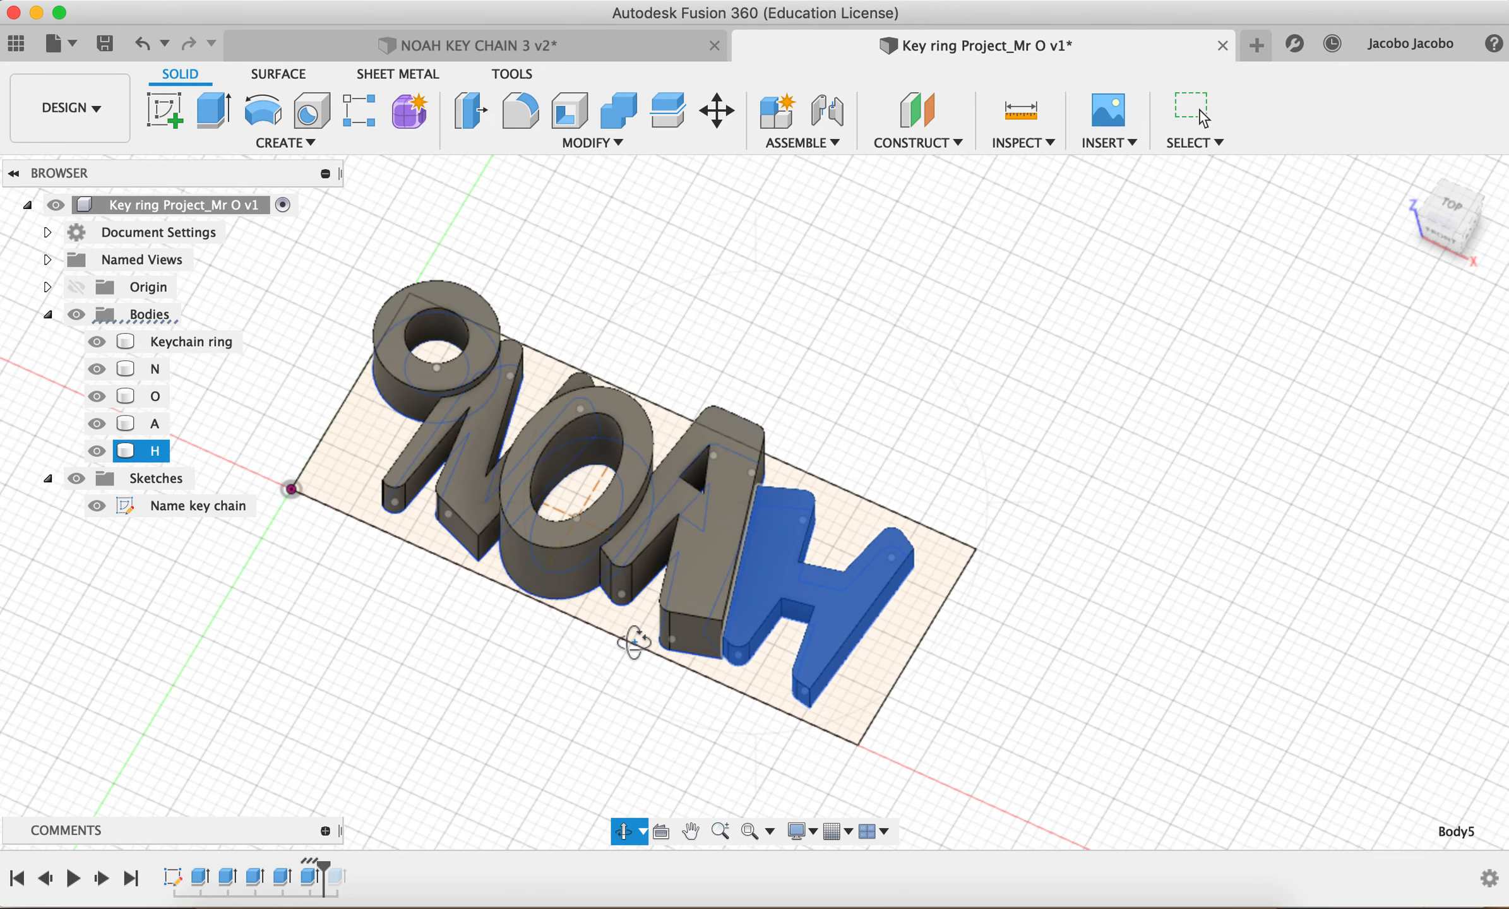
left_click(97, 506)
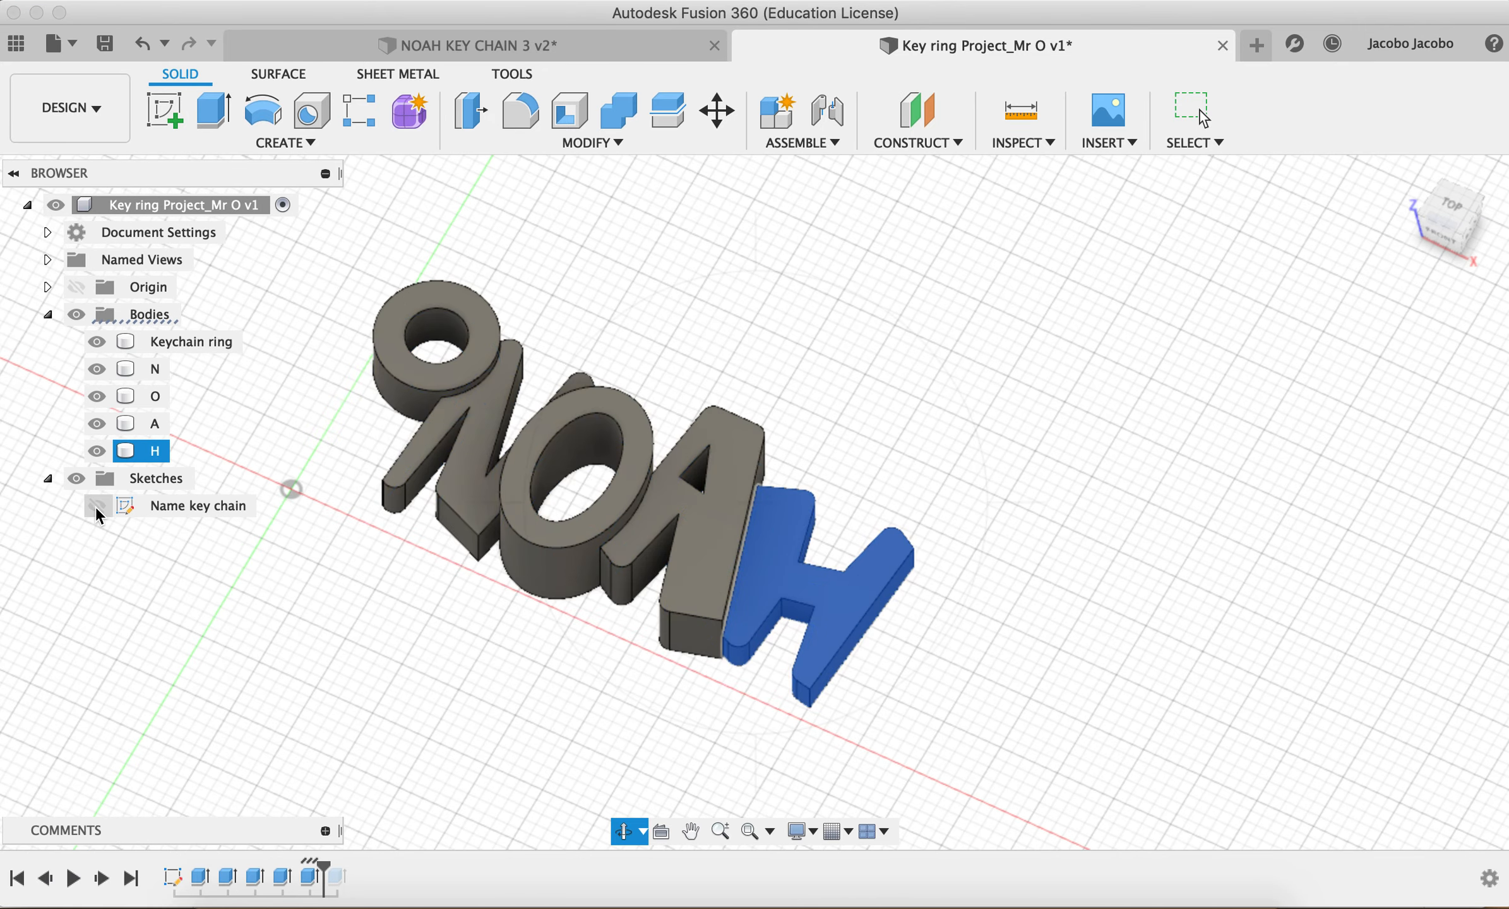
mouse_move(656, 681)
left_mouse_down()
mouse_move(690, 583)
mouse_move(799, 610)
mouse_move(818, 690)
mouse_move(656, 650)
left_mouse_up()
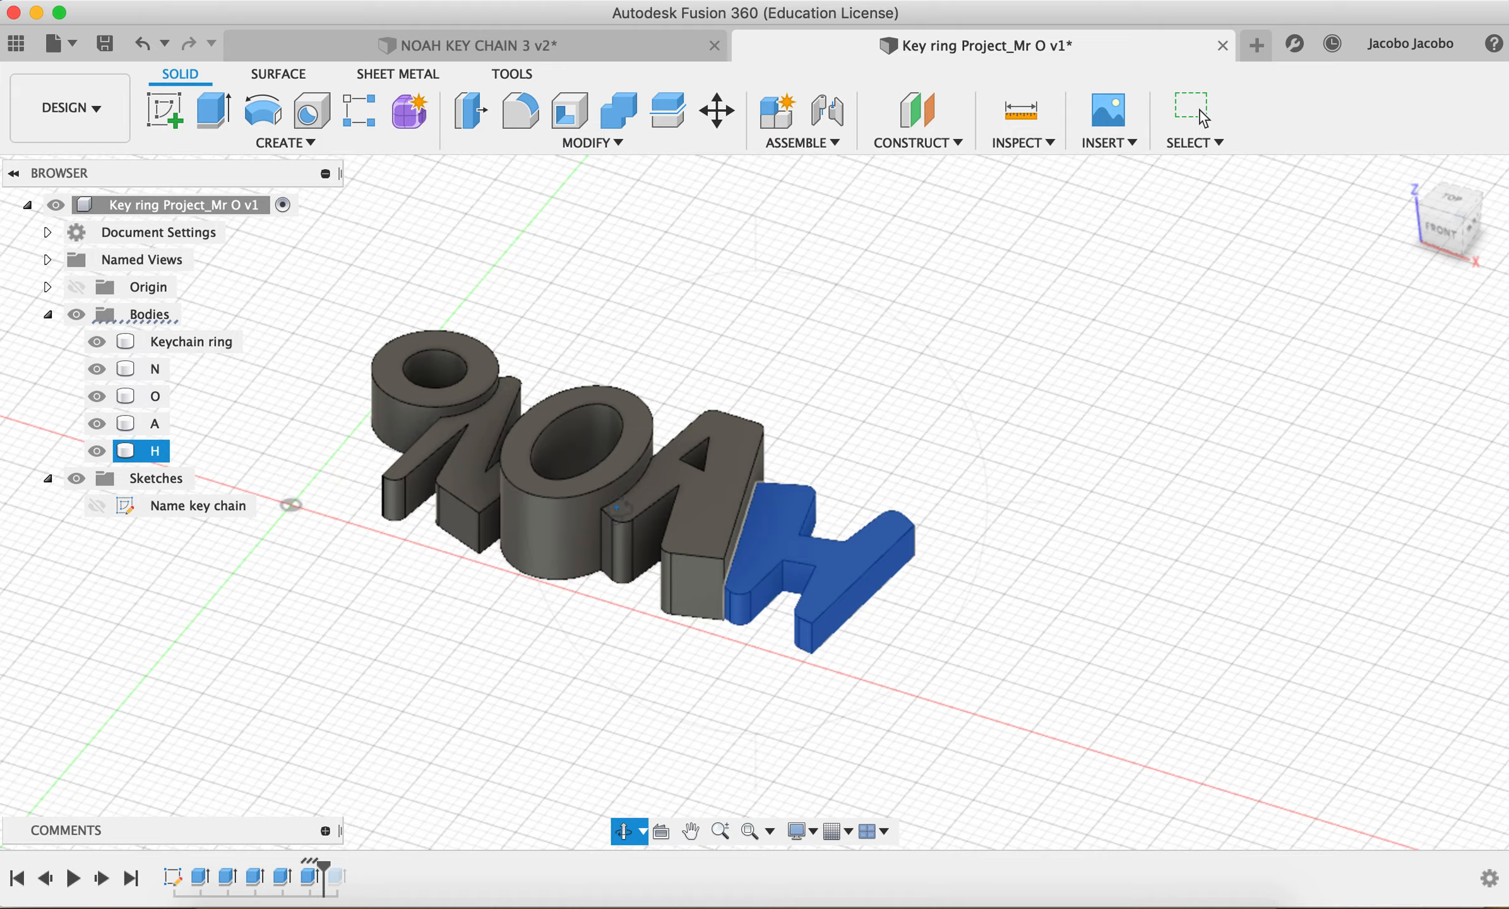
left_click_drag(518, 677, 623, 677)
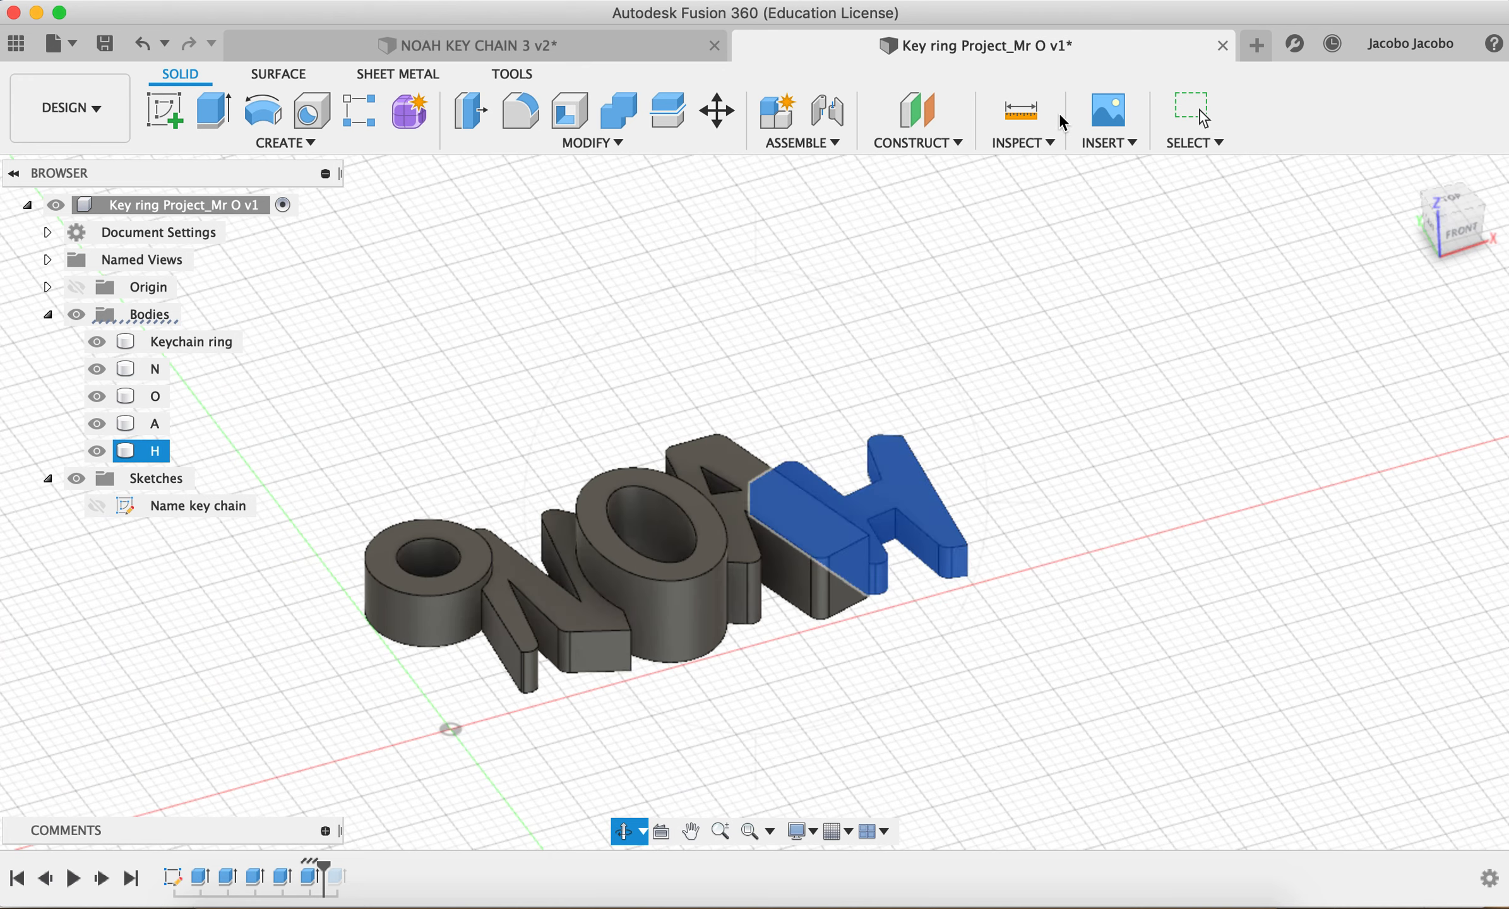
left_click(1192, 111)
left_click(1073, 603)
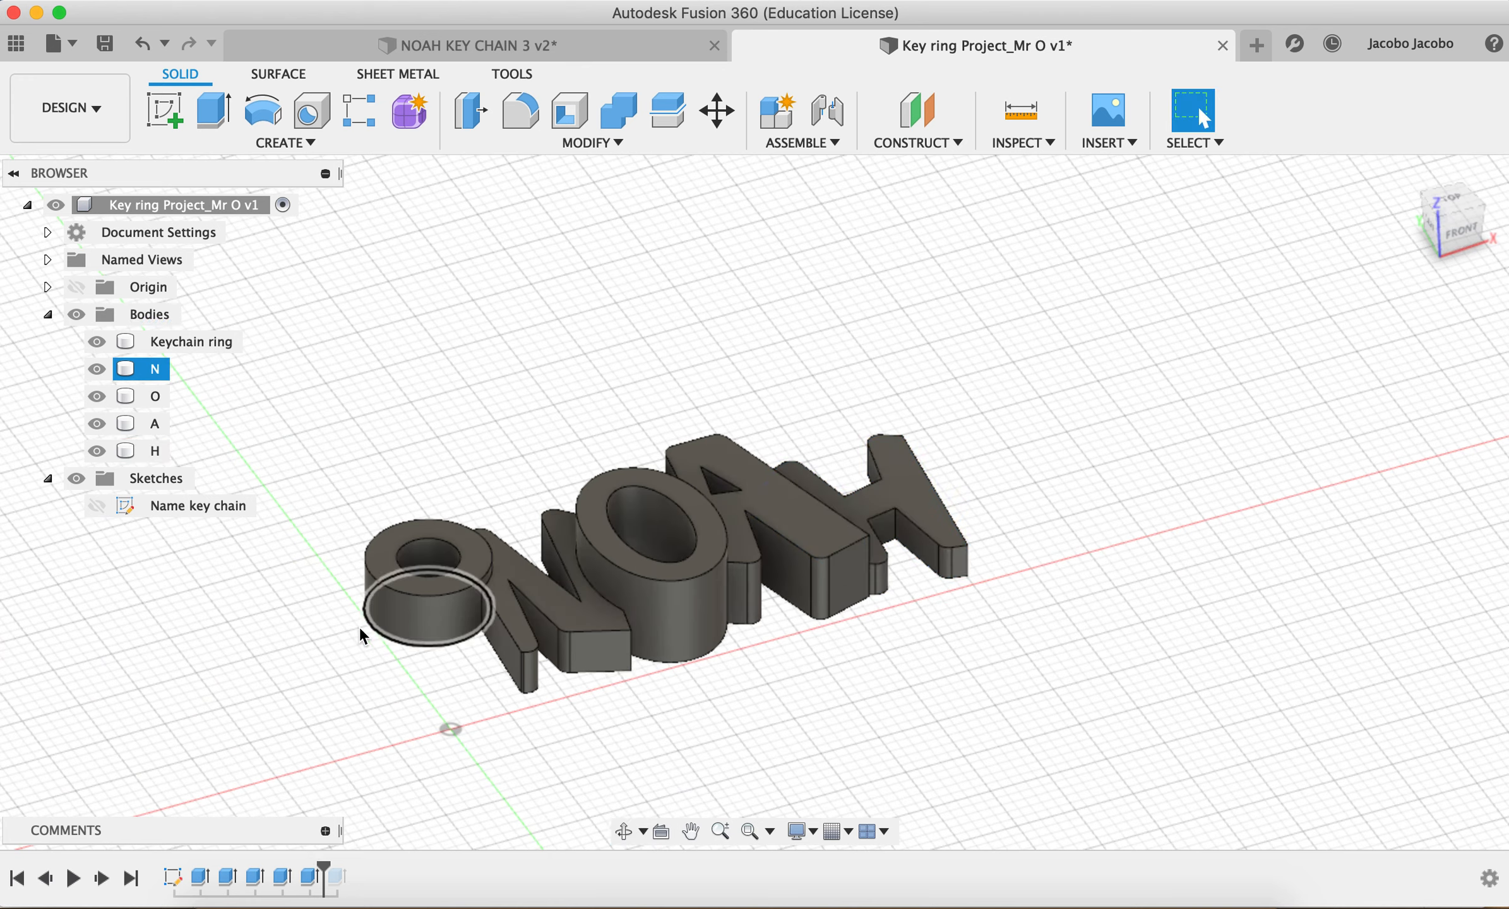
- Show the Name key chain sketch, extrude the background region around the letters 2 mm as a new body, and rename the body "BASE"
left_click(95, 507)
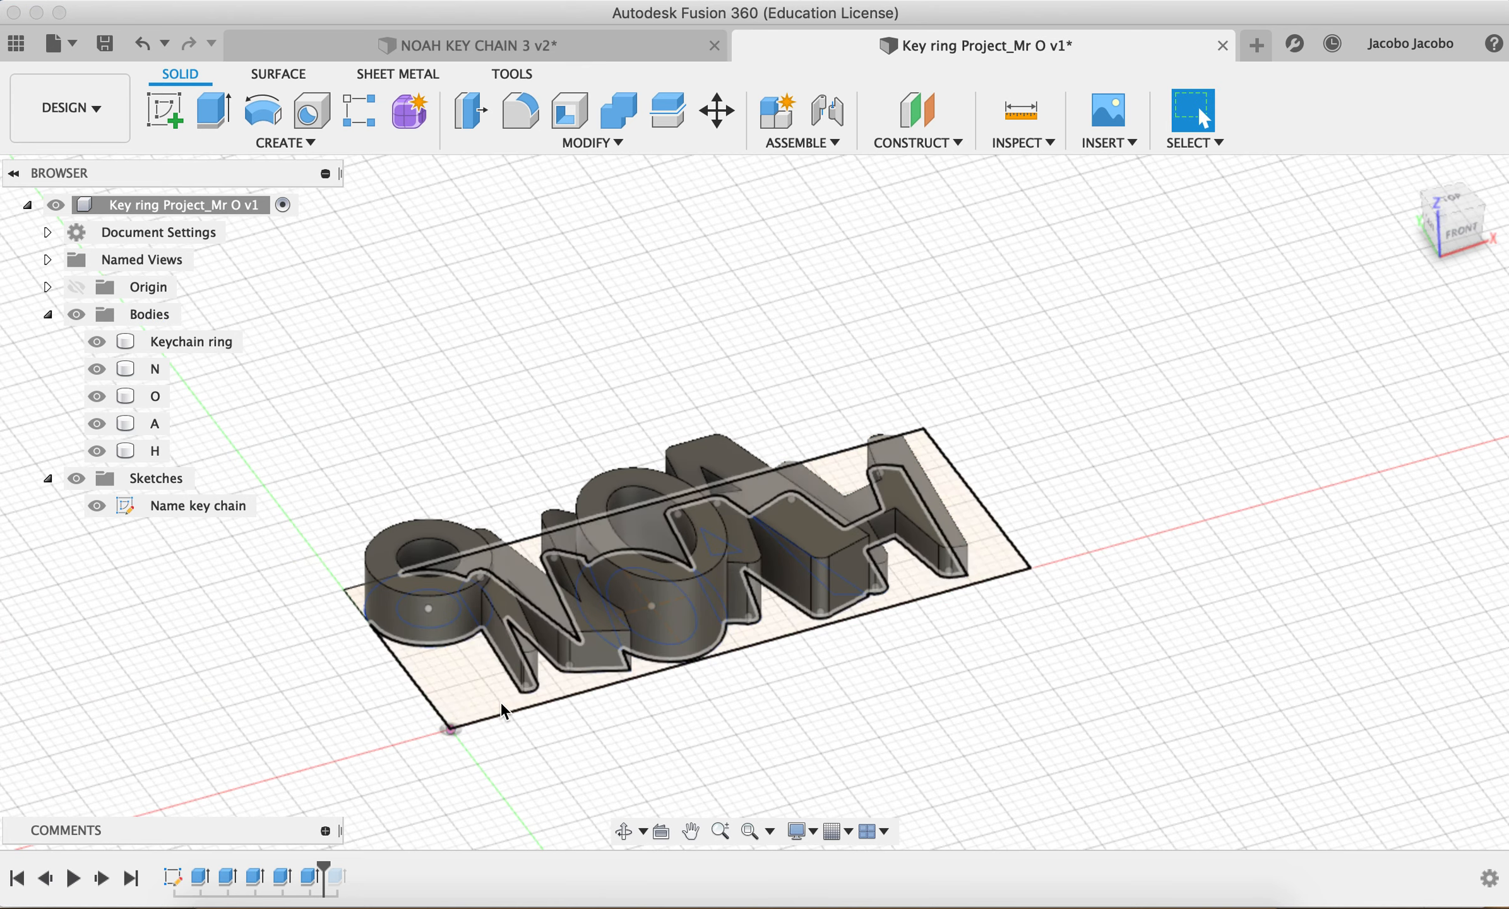
key("e")
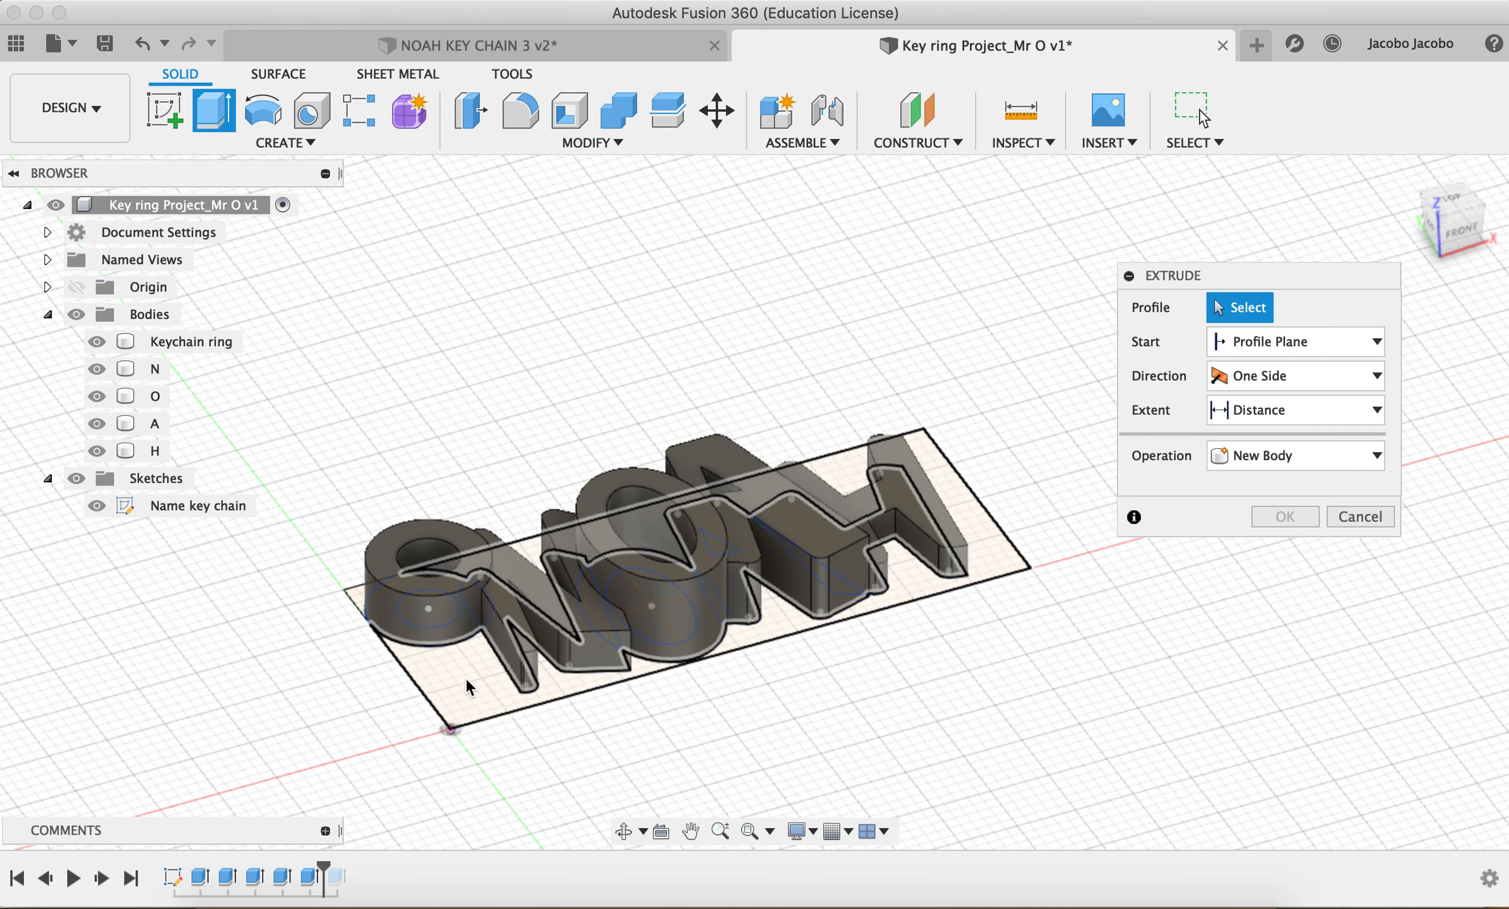
left_click(686, 548)
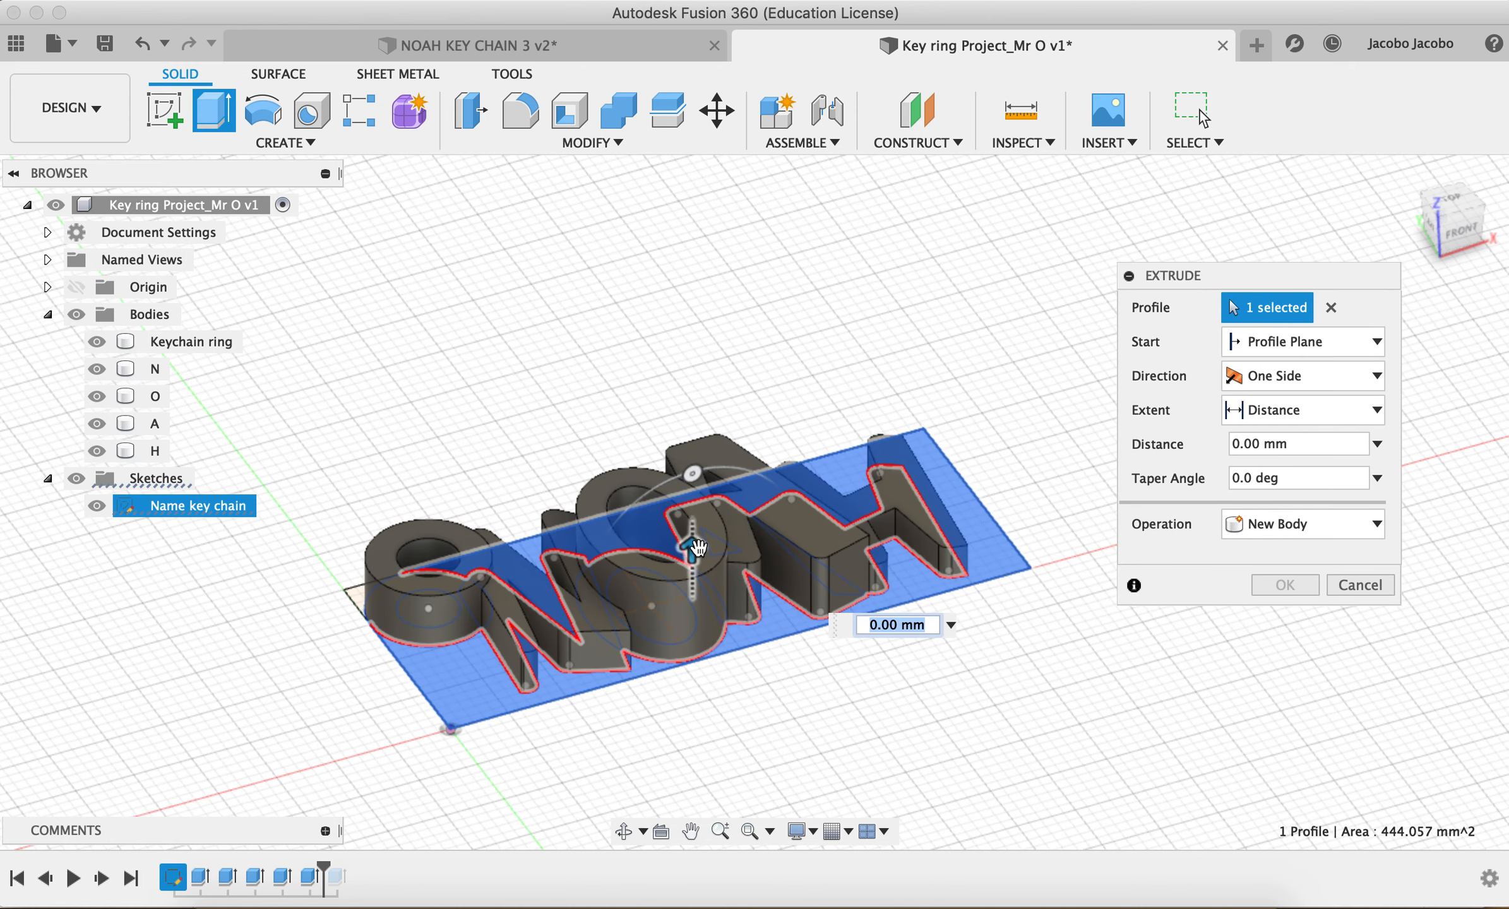
left_click_drag(697, 528, 699, 565)
left_click(1272, 495)
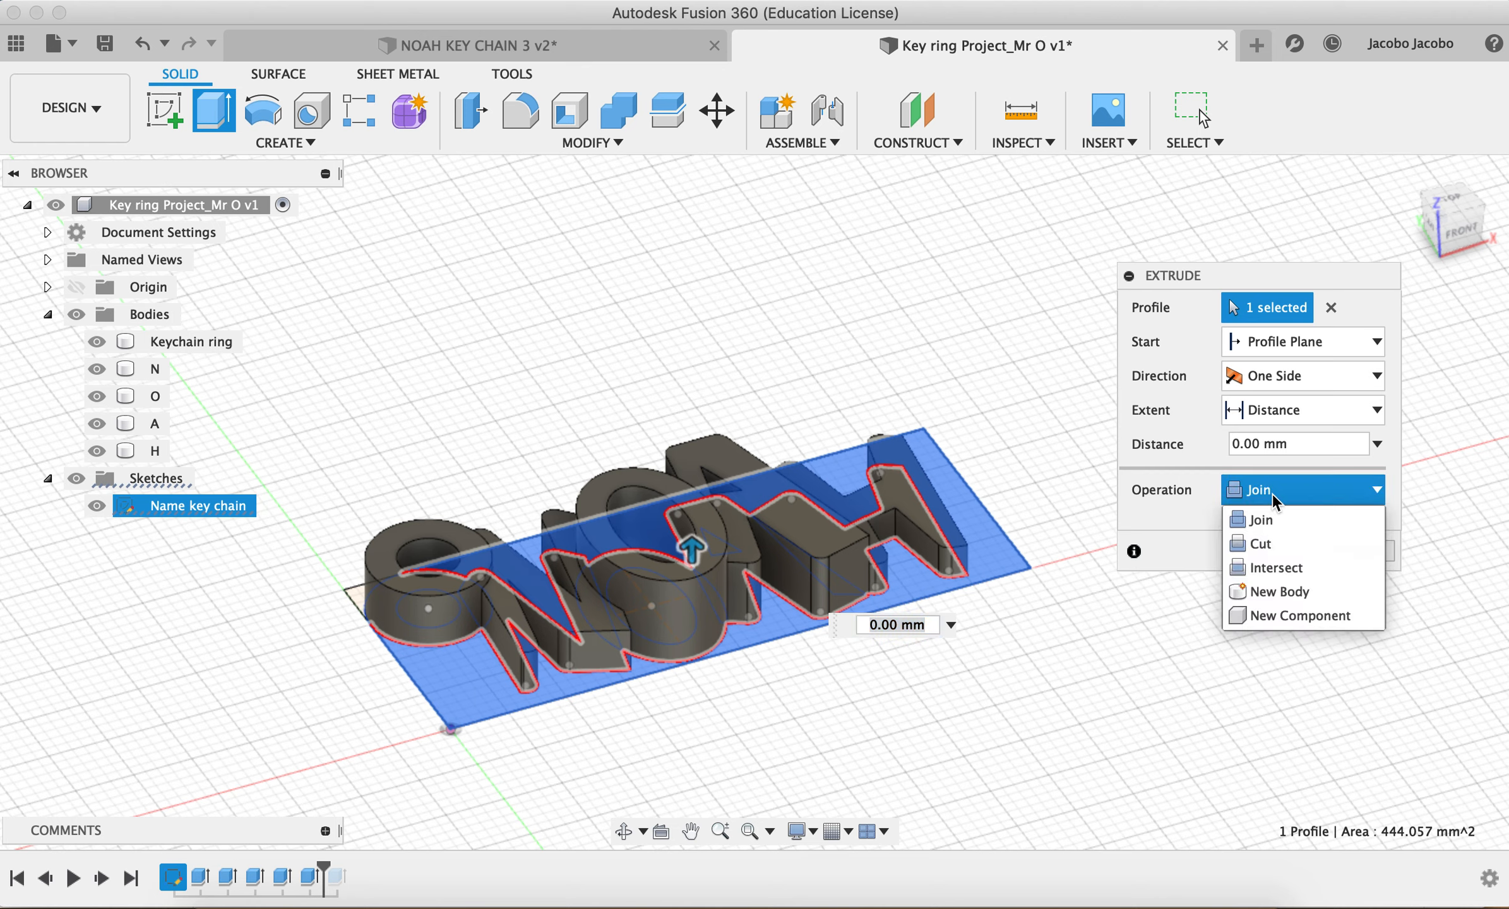
left_click(1265, 594)
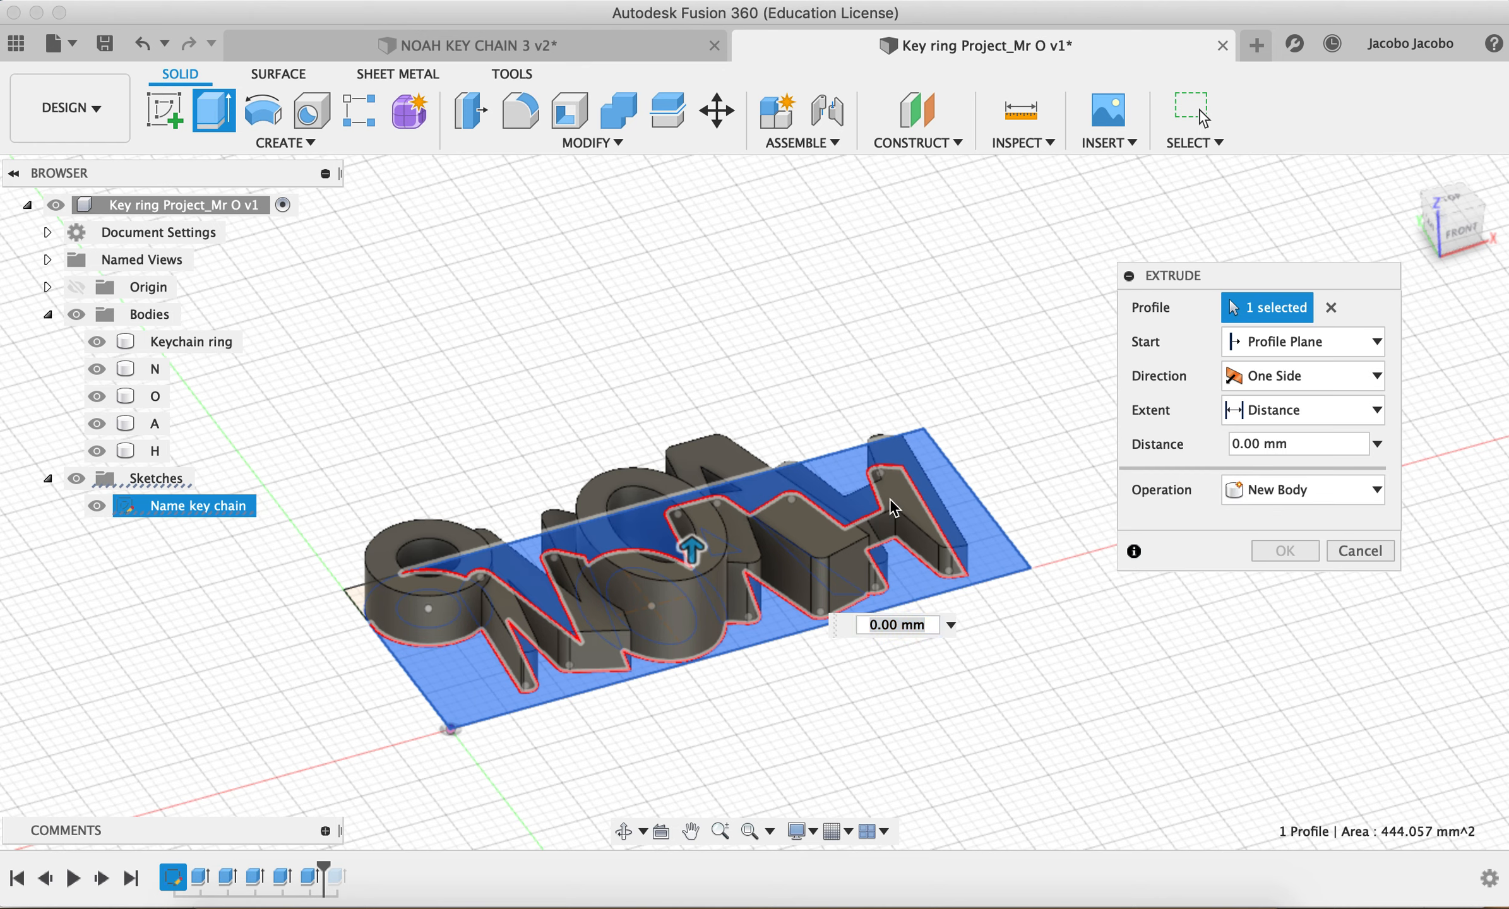
left_click_drag(692, 550, 691, 527)
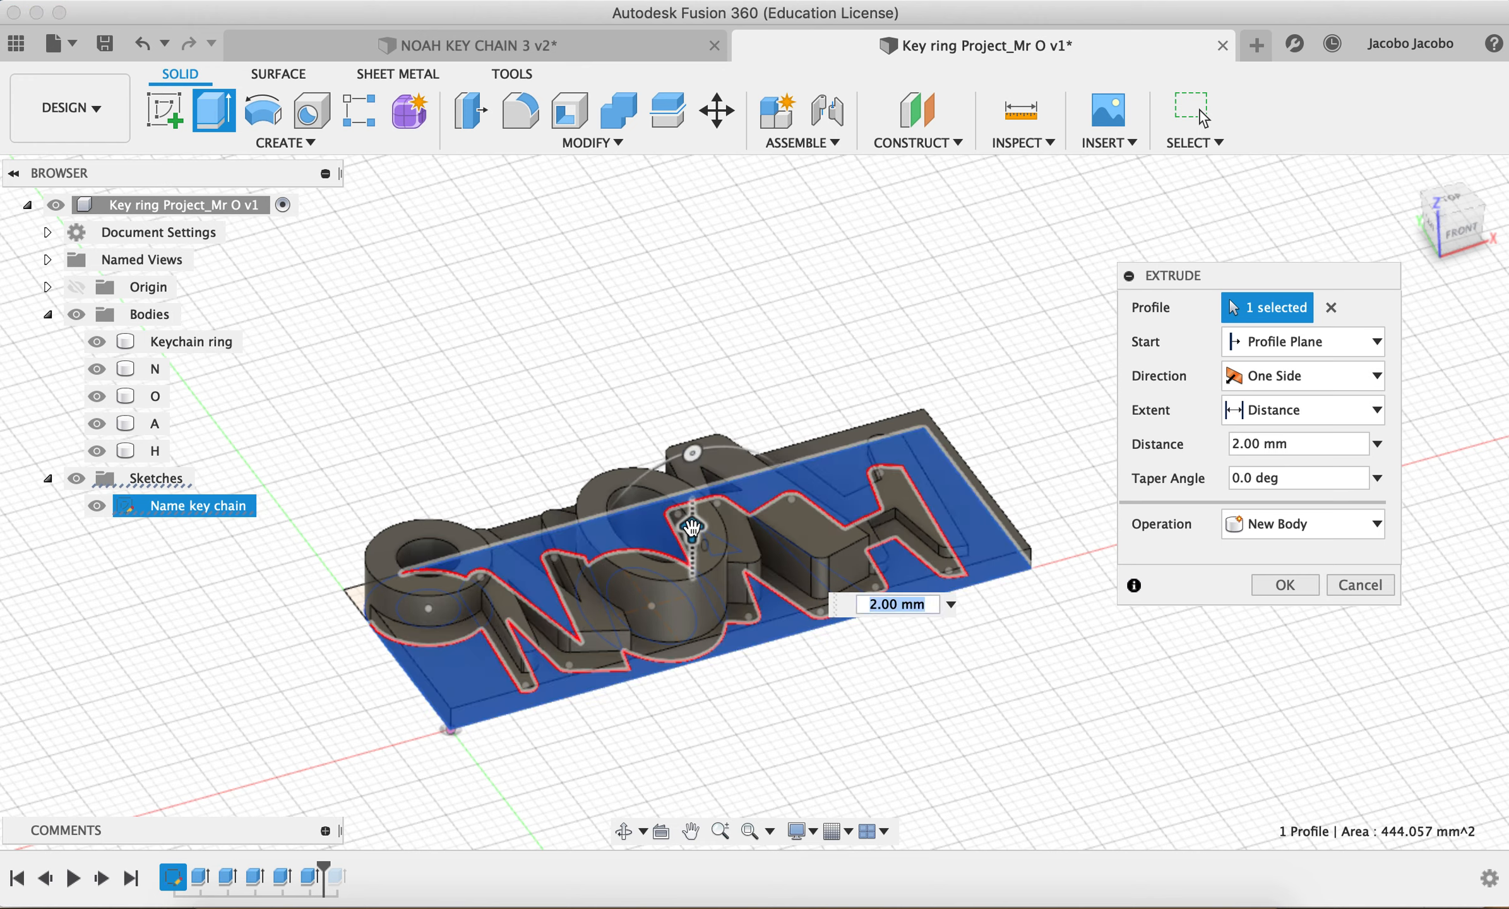
left_click(1278, 587)
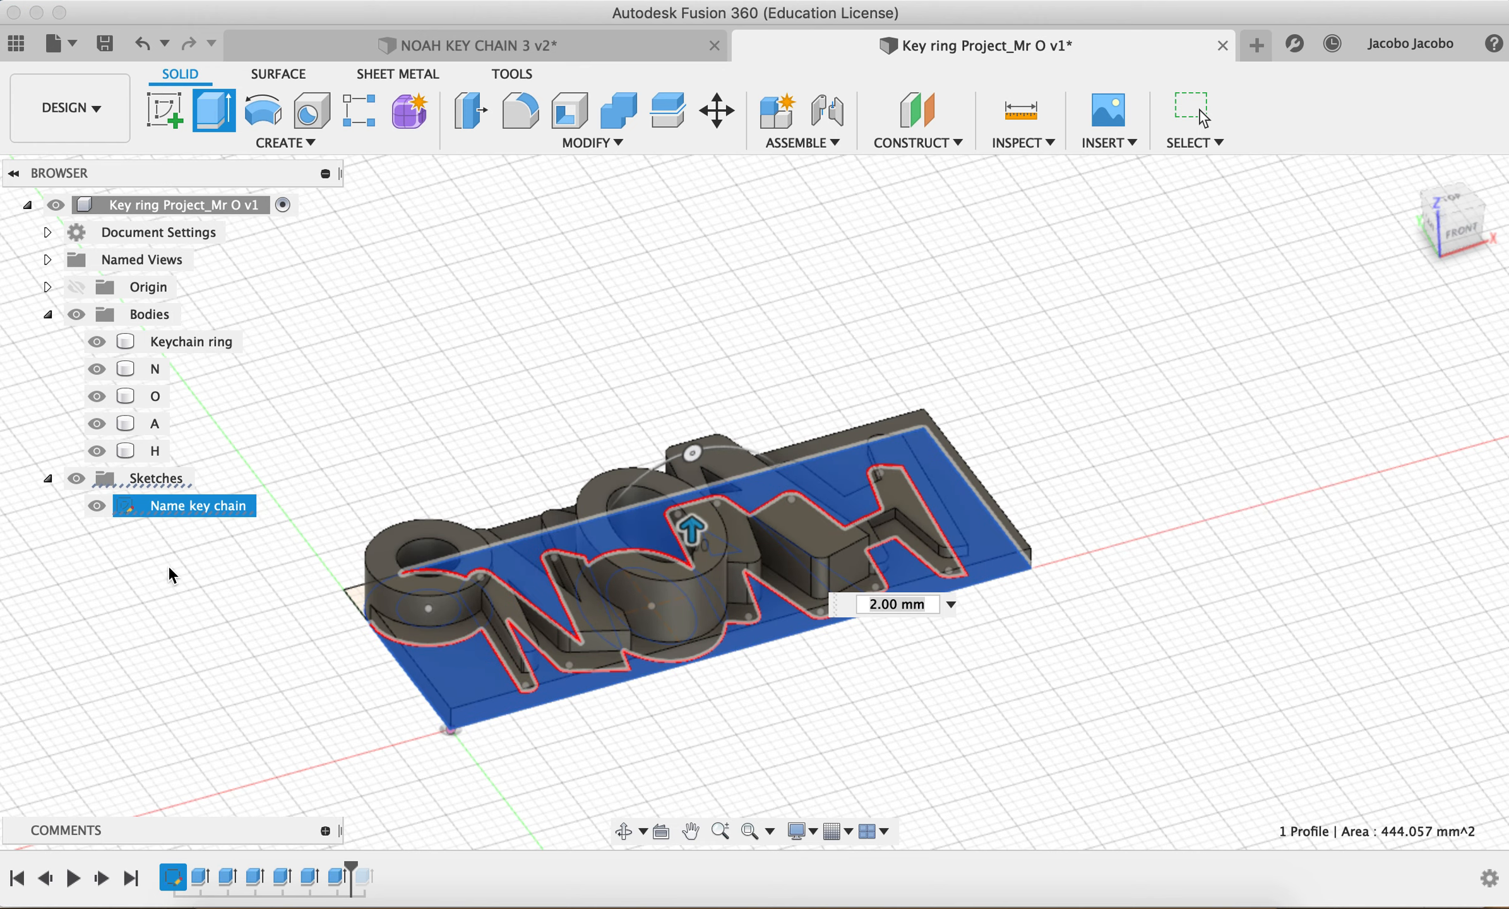
double_click(171, 481)
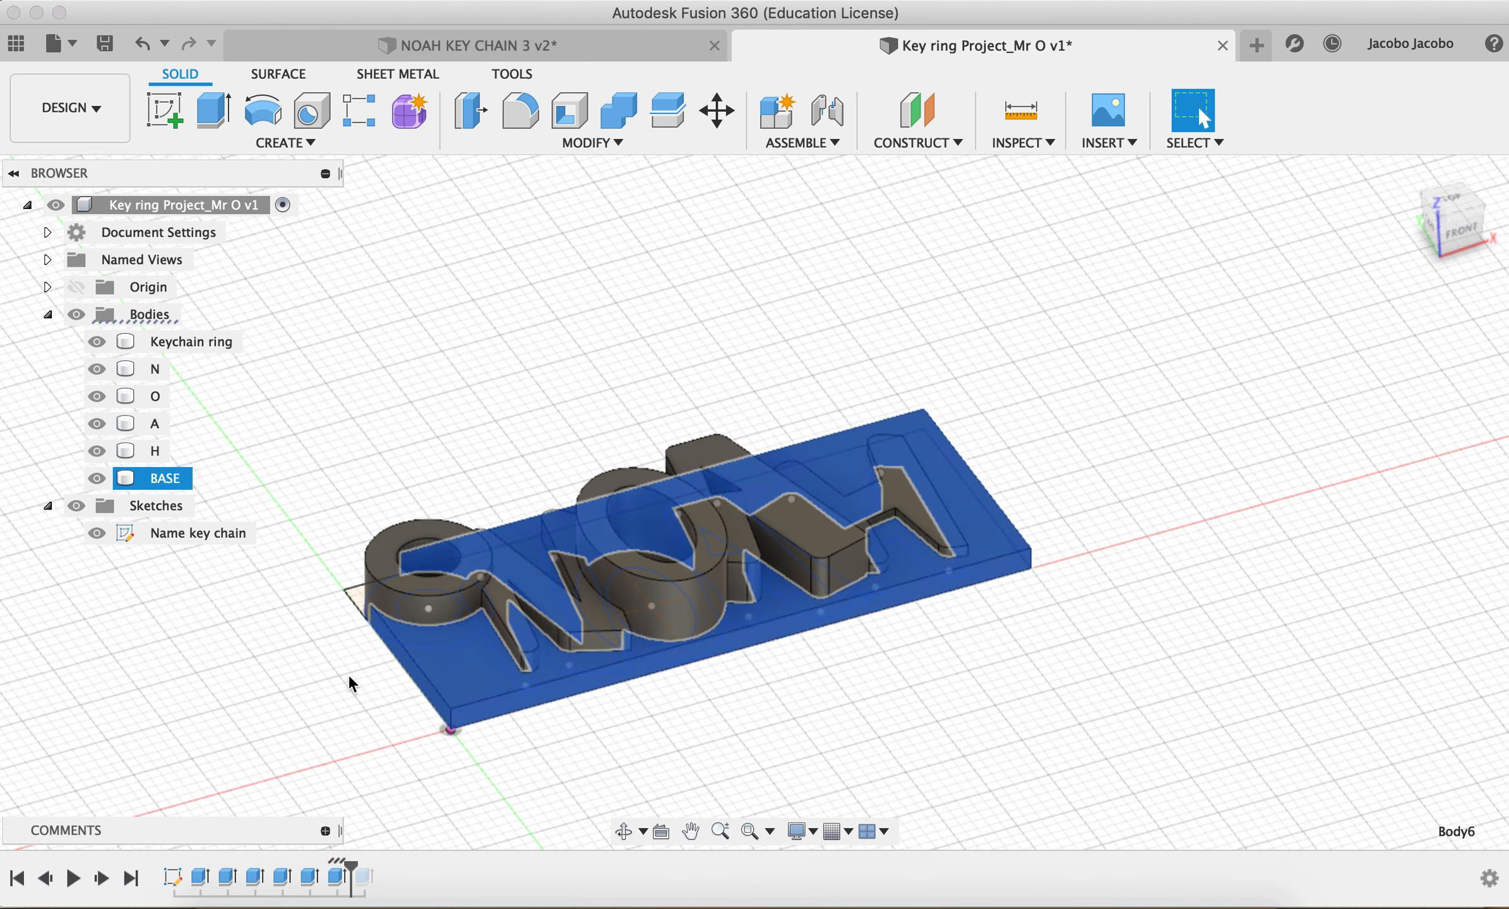
left_click(596, 792)
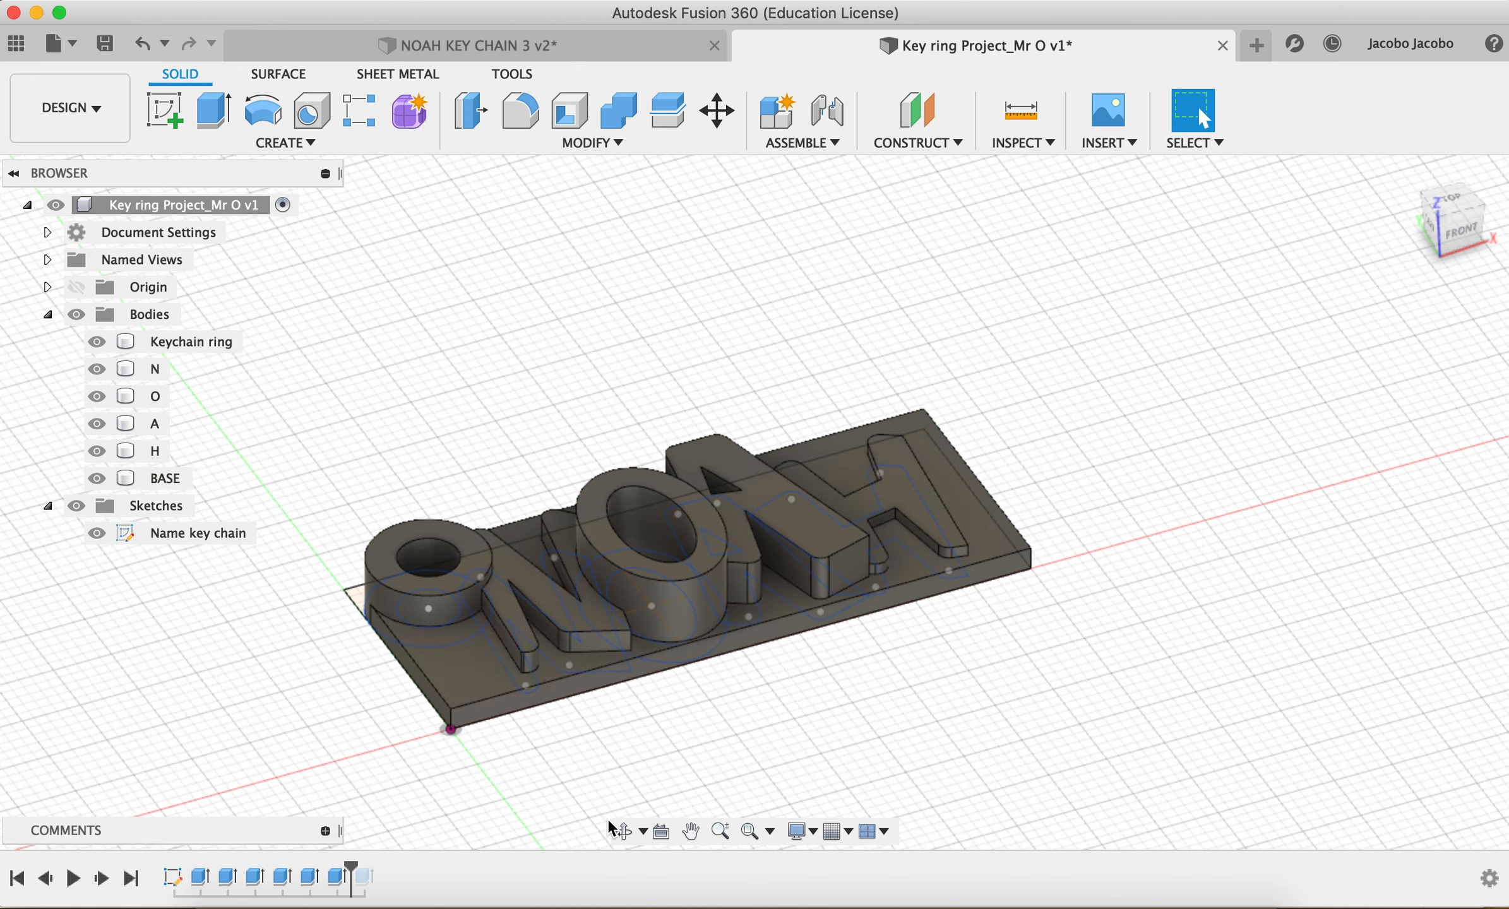
left_click(622, 632)
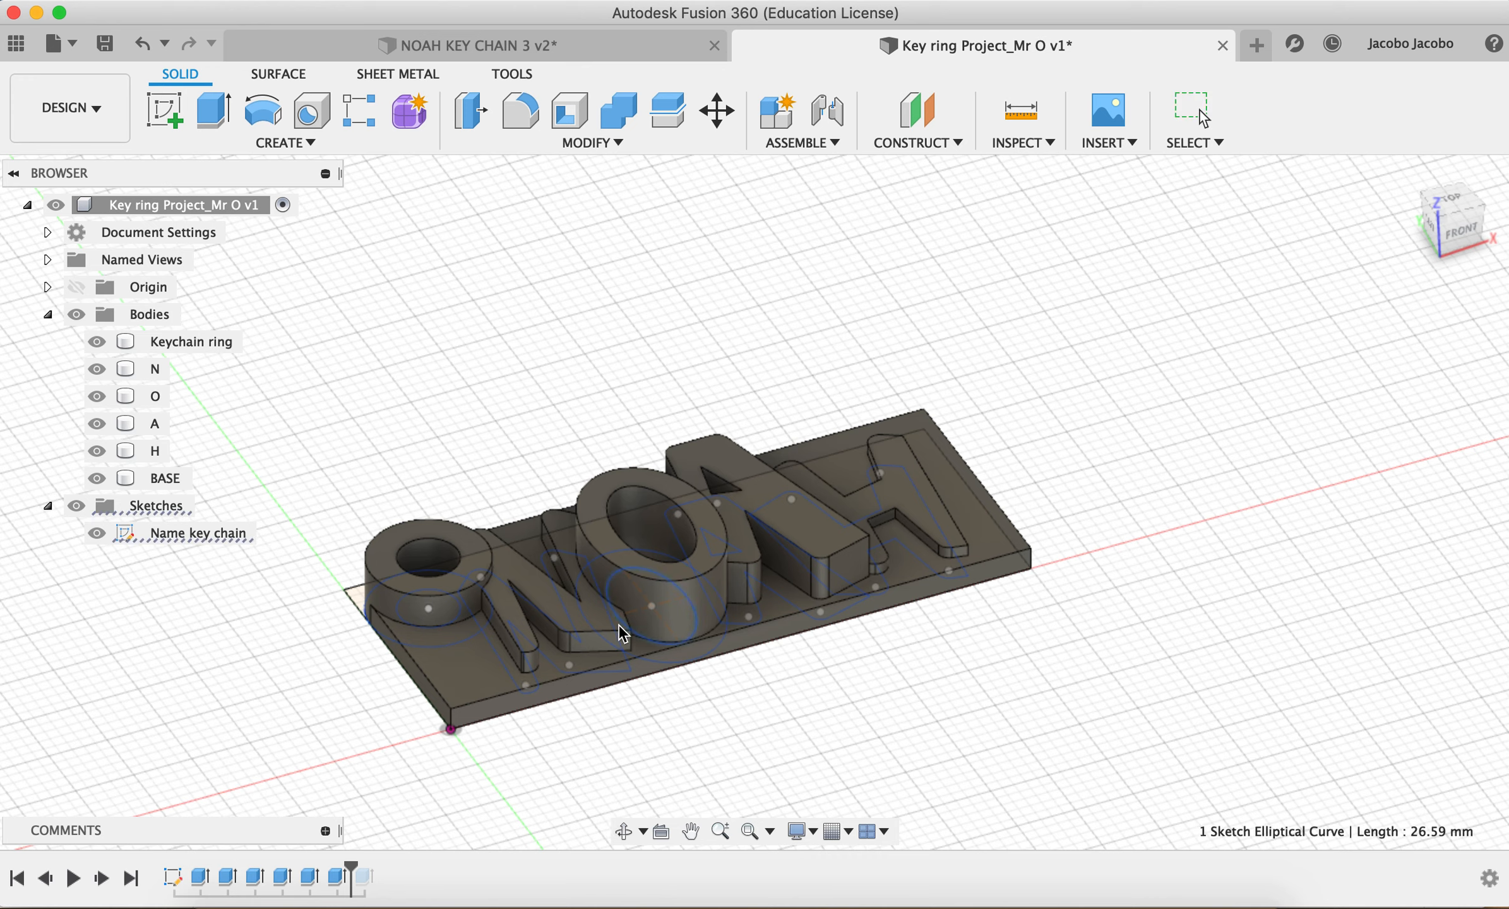
left_click(623, 830)
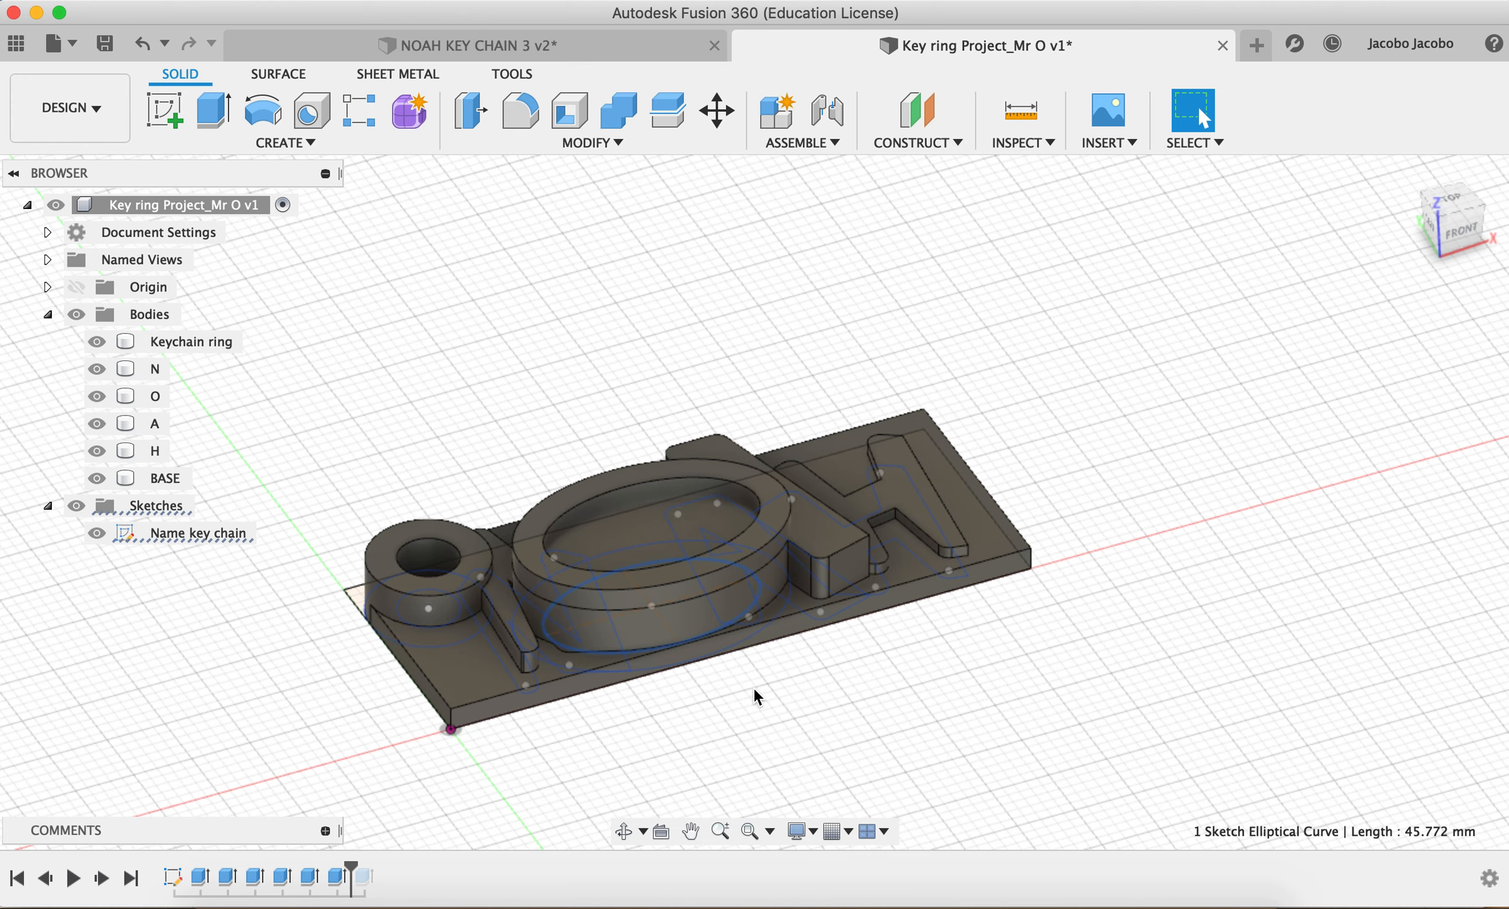
key("super+z")
- Hide the BASE body and the whole Bodies folder, and open the Name key chain sketch for editing
left_click(623, 830)
left_click_drag(631, 796, 453, 683)
left_click(96, 478)
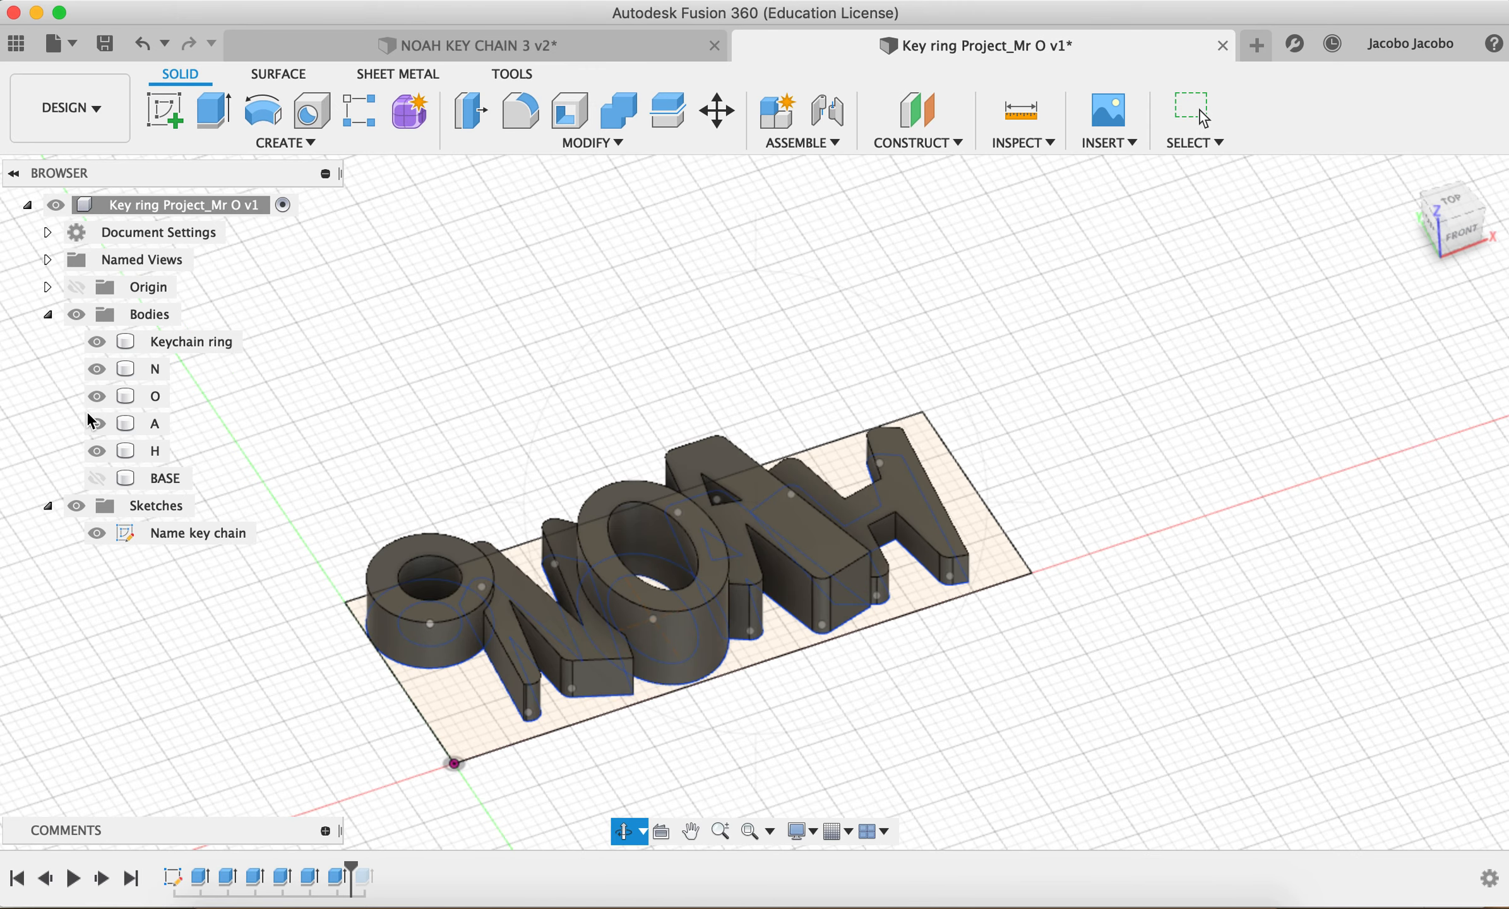
left_click(76, 313)
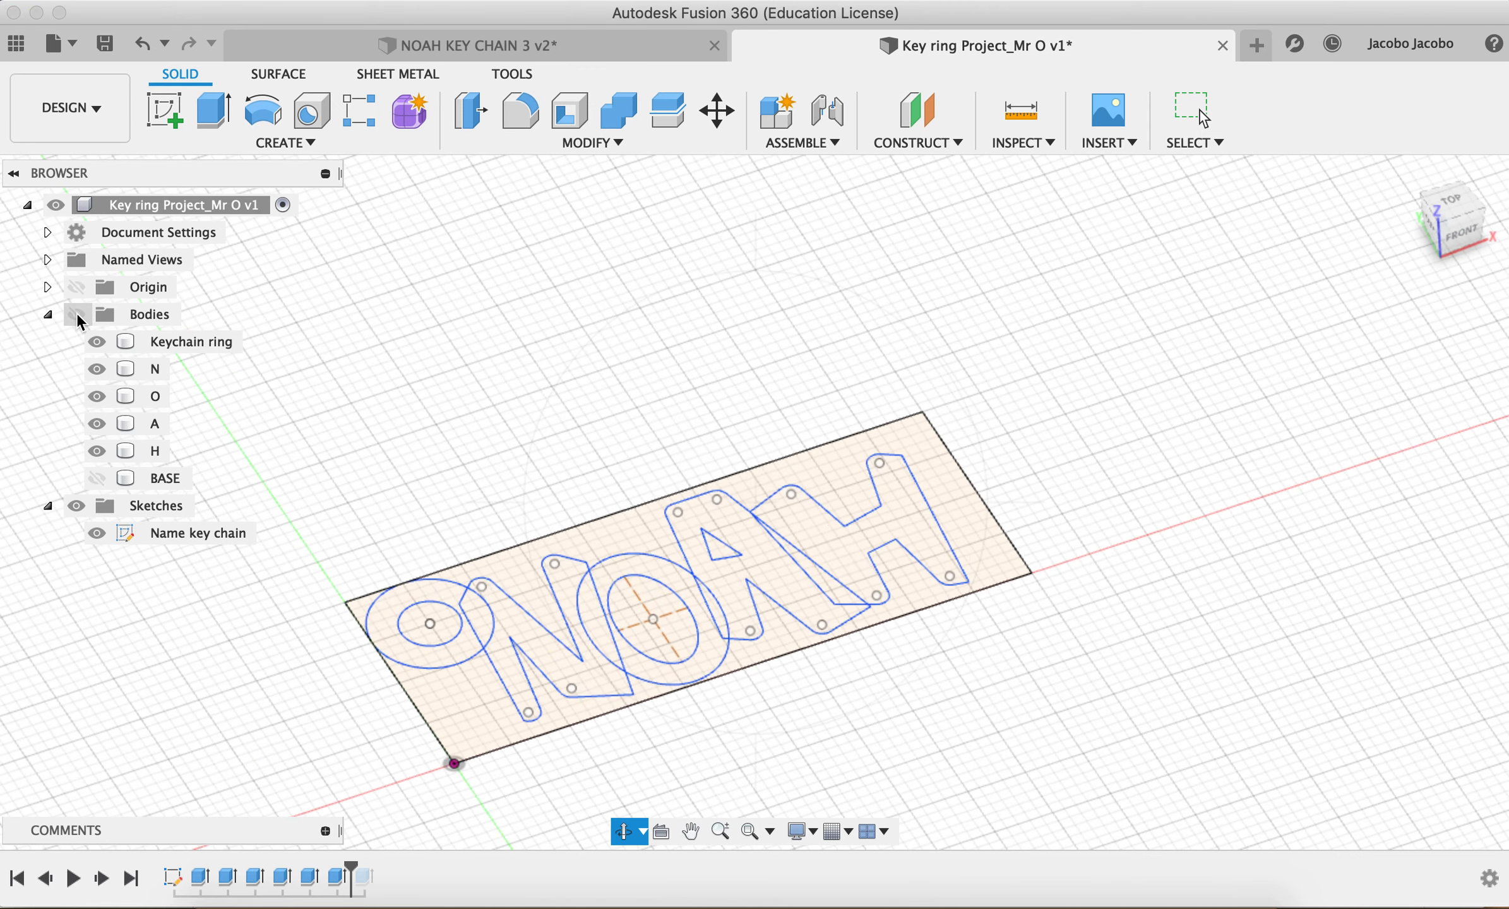
key("Escape")
left_click(228, 544)
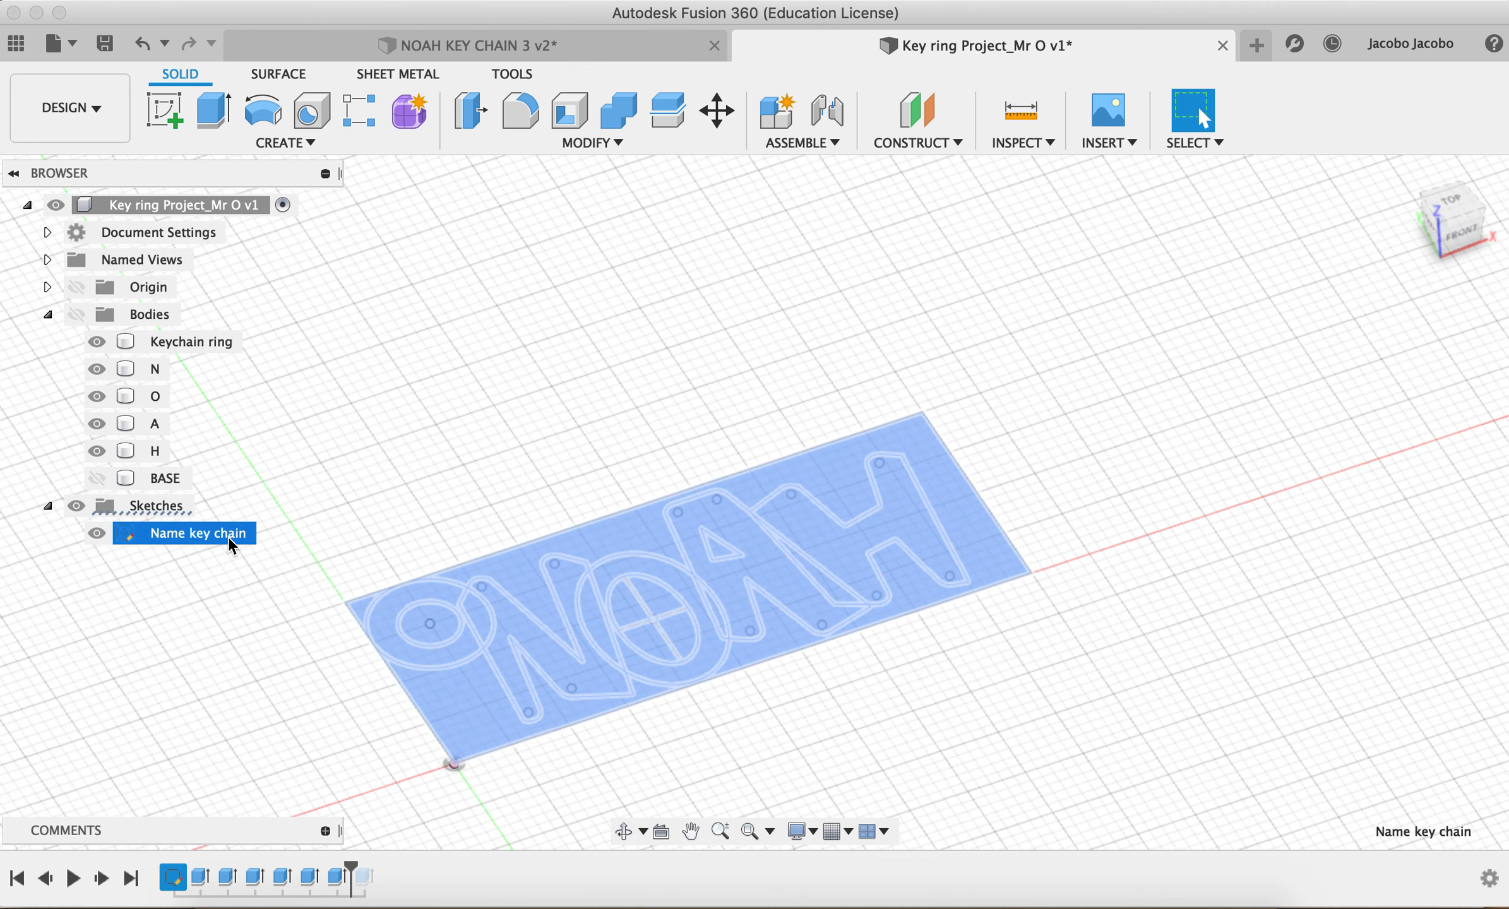
right_click(230, 538)
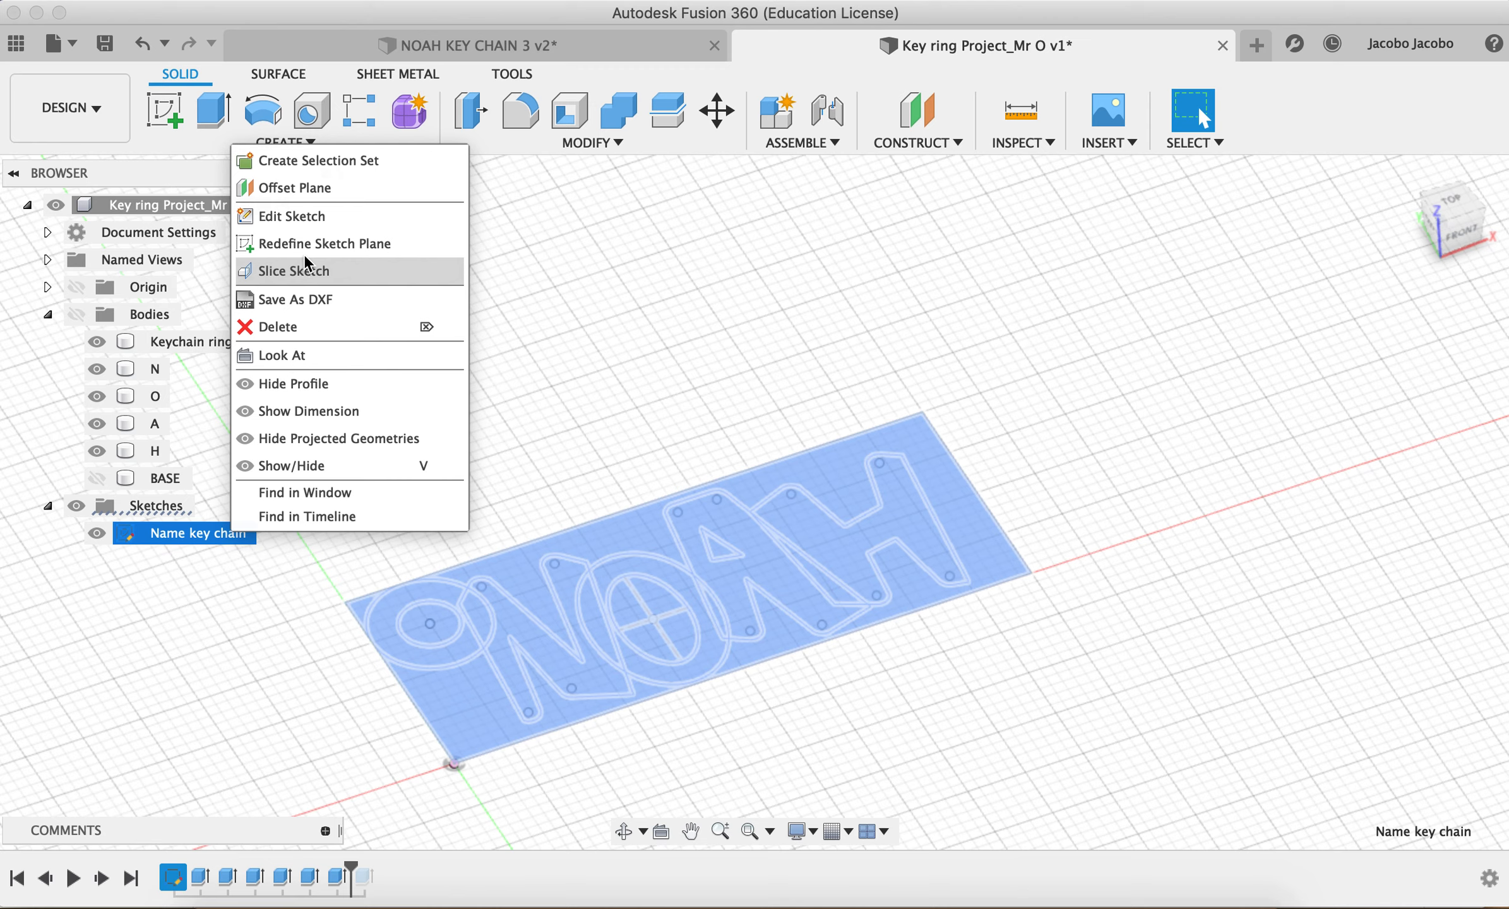
left_click(291, 216)
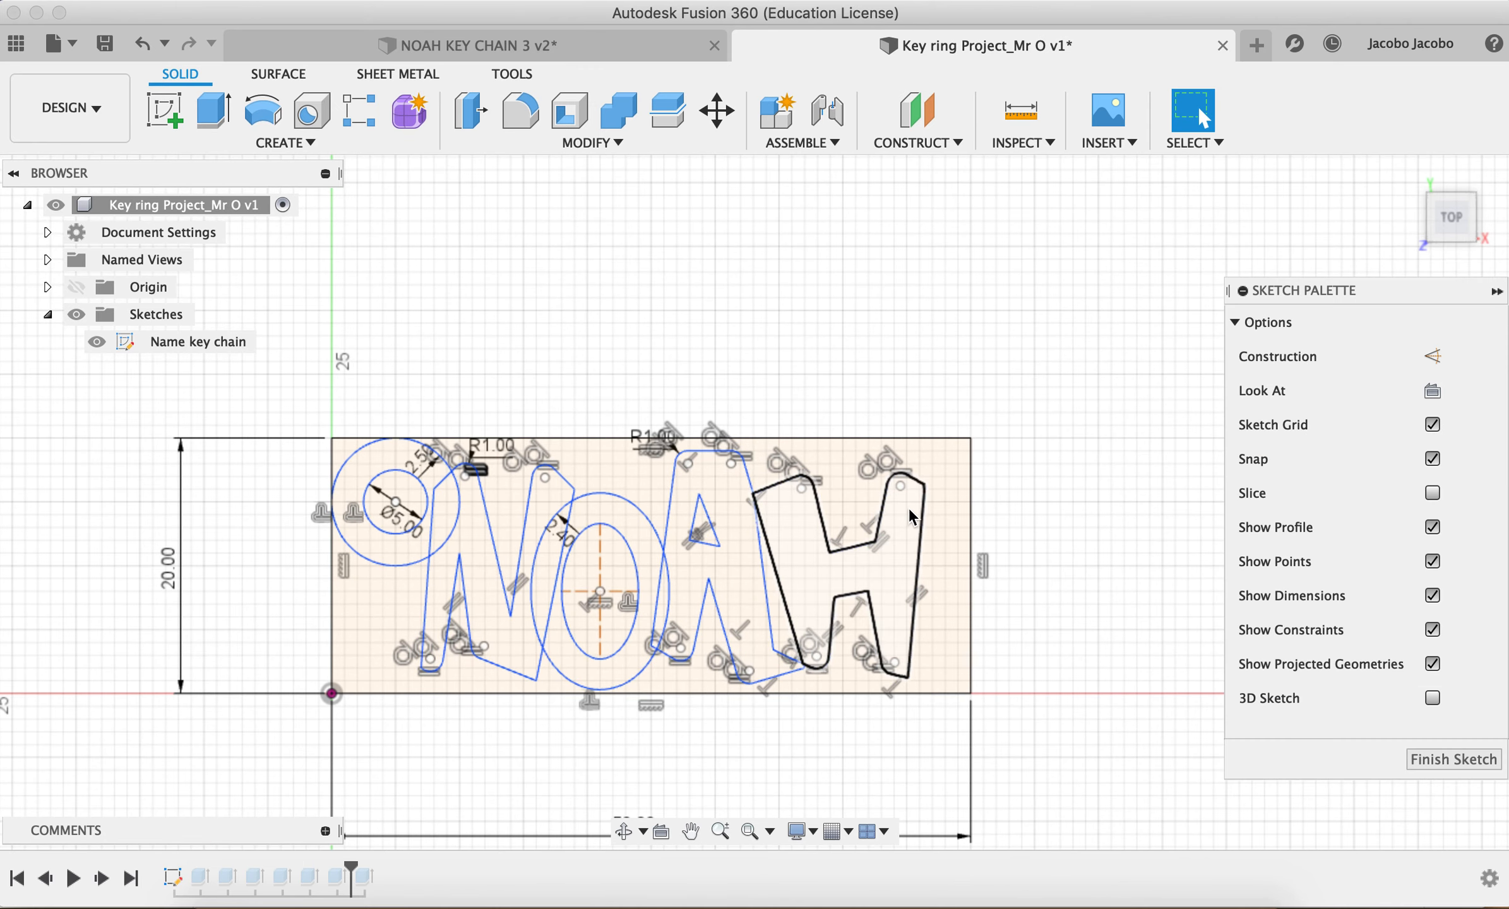
- Widen the letter H's right leg by moving its outer corners outward, and raise the leg's top point to X 46, Y 19
left_click(915, 515)
left_click_drag(925, 485, 958, 502)
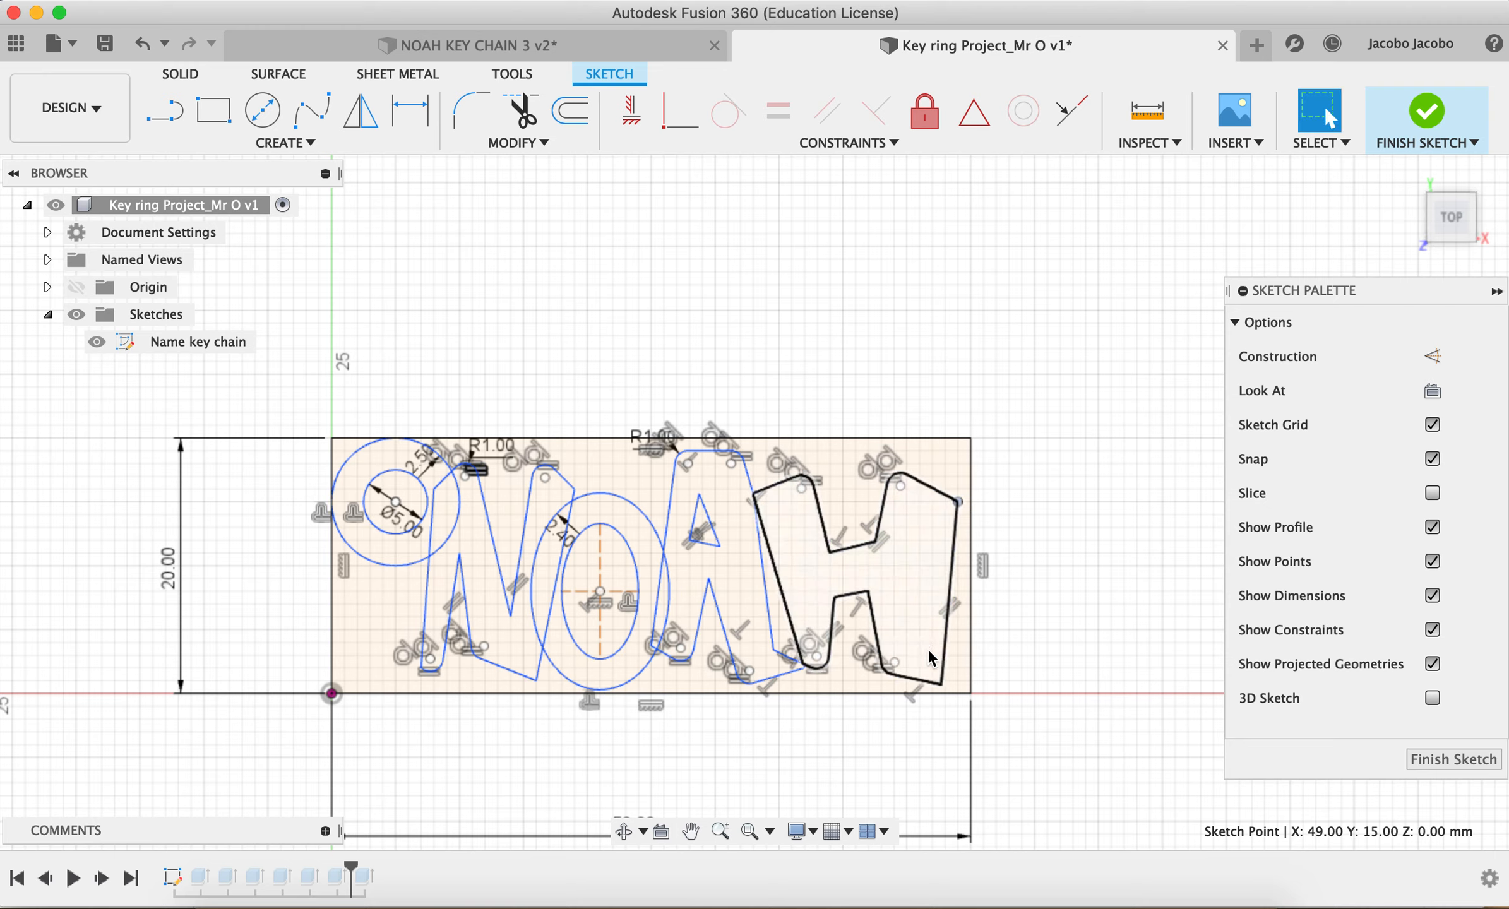
left_click_drag(941, 684, 919, 677)
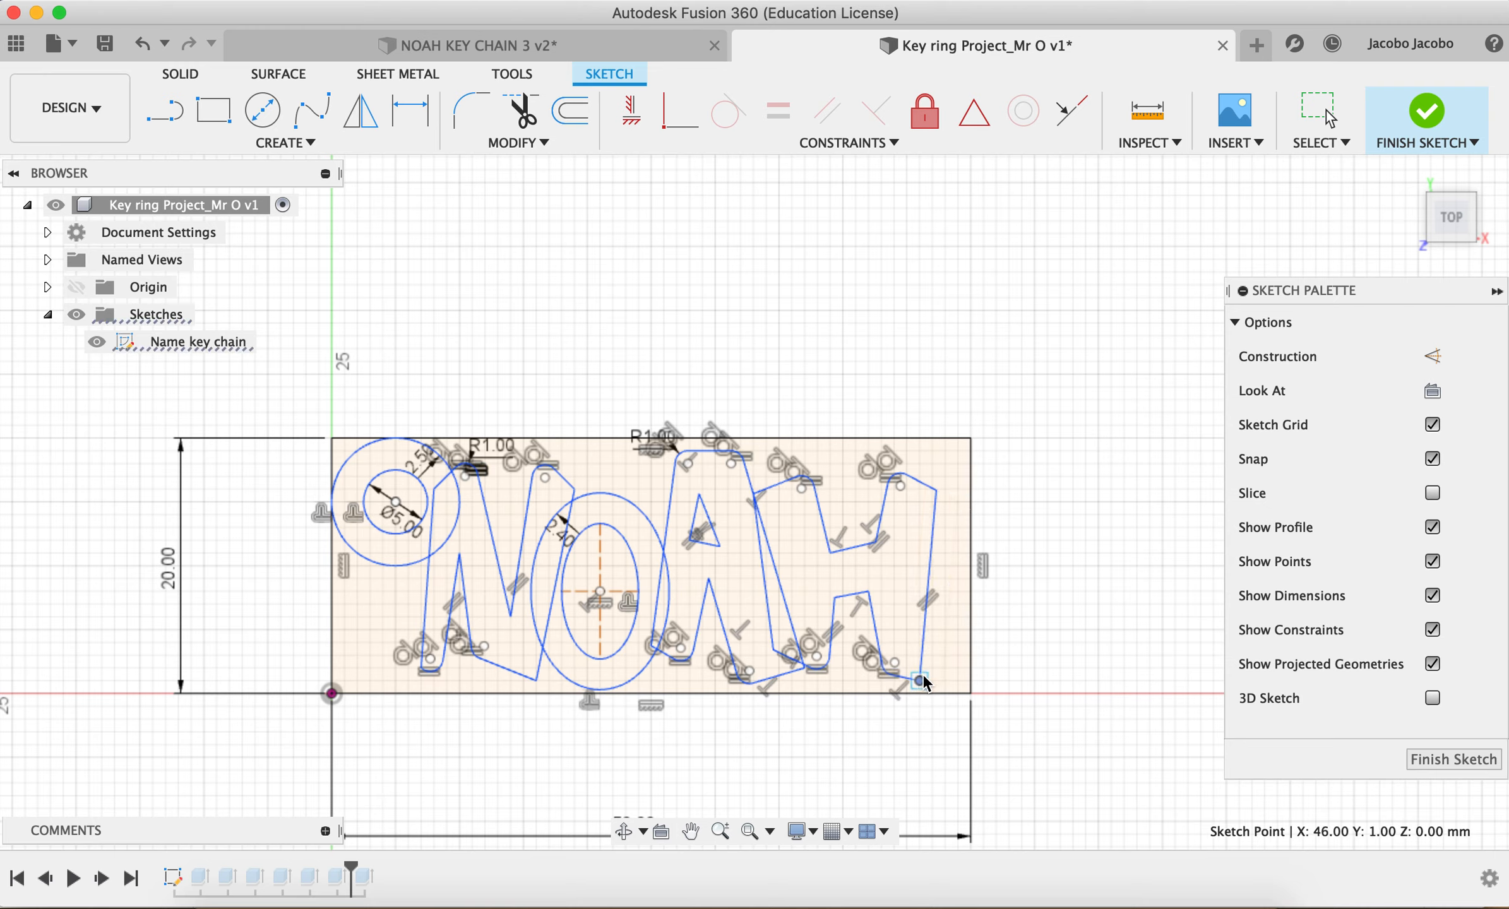
left_click_drag(935, 492, 960, 510)
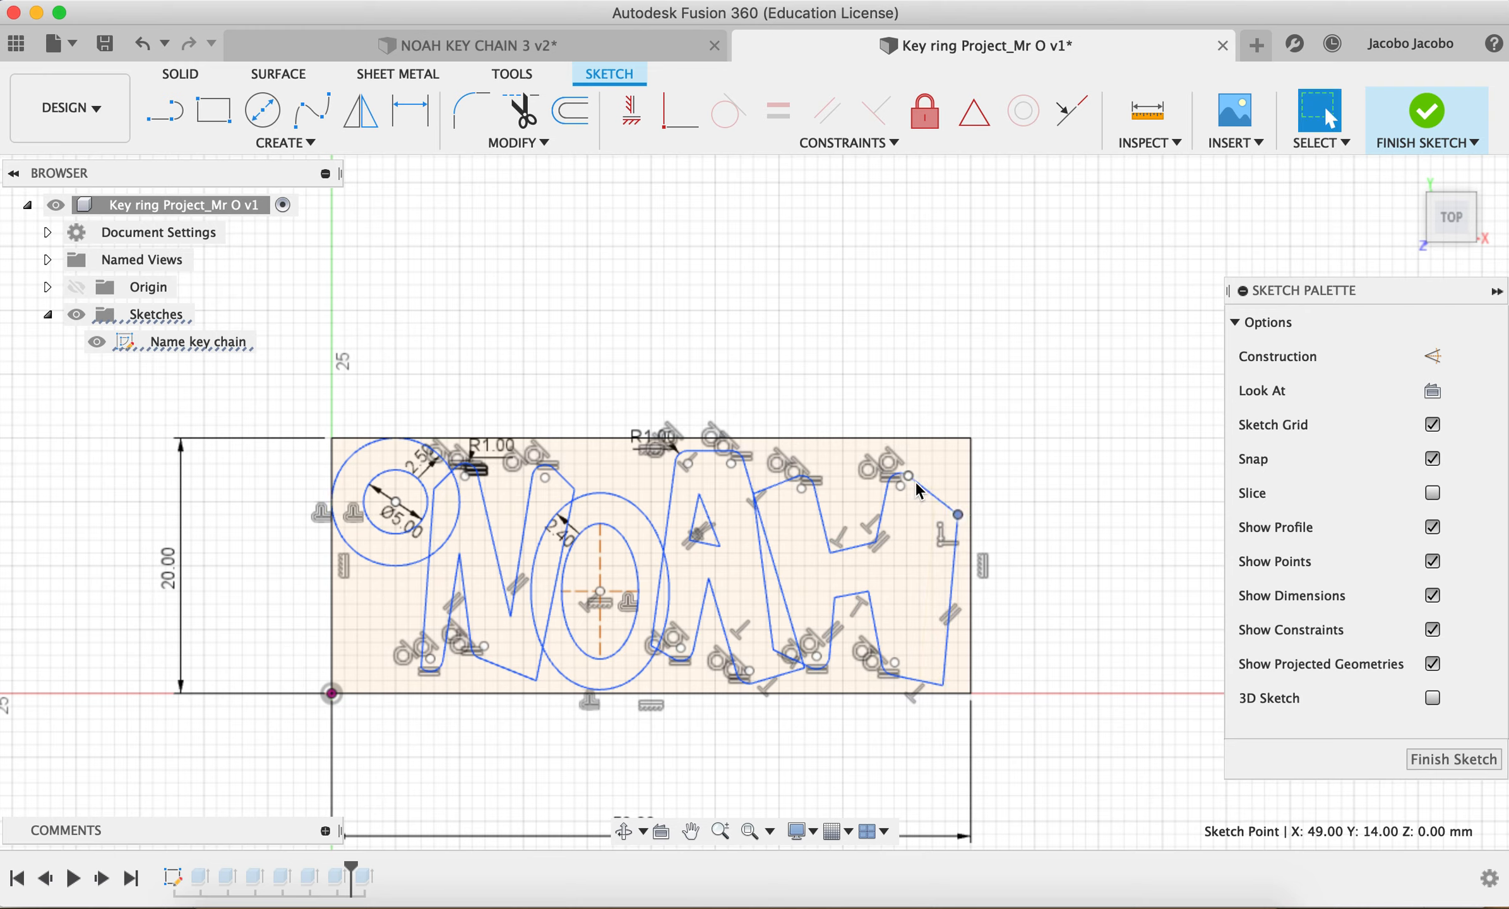
mouse_move(909, 477)
left_mouse_down()
mouse_move(928, 440)
mouse_move(923, 455)
left_mouse_up()
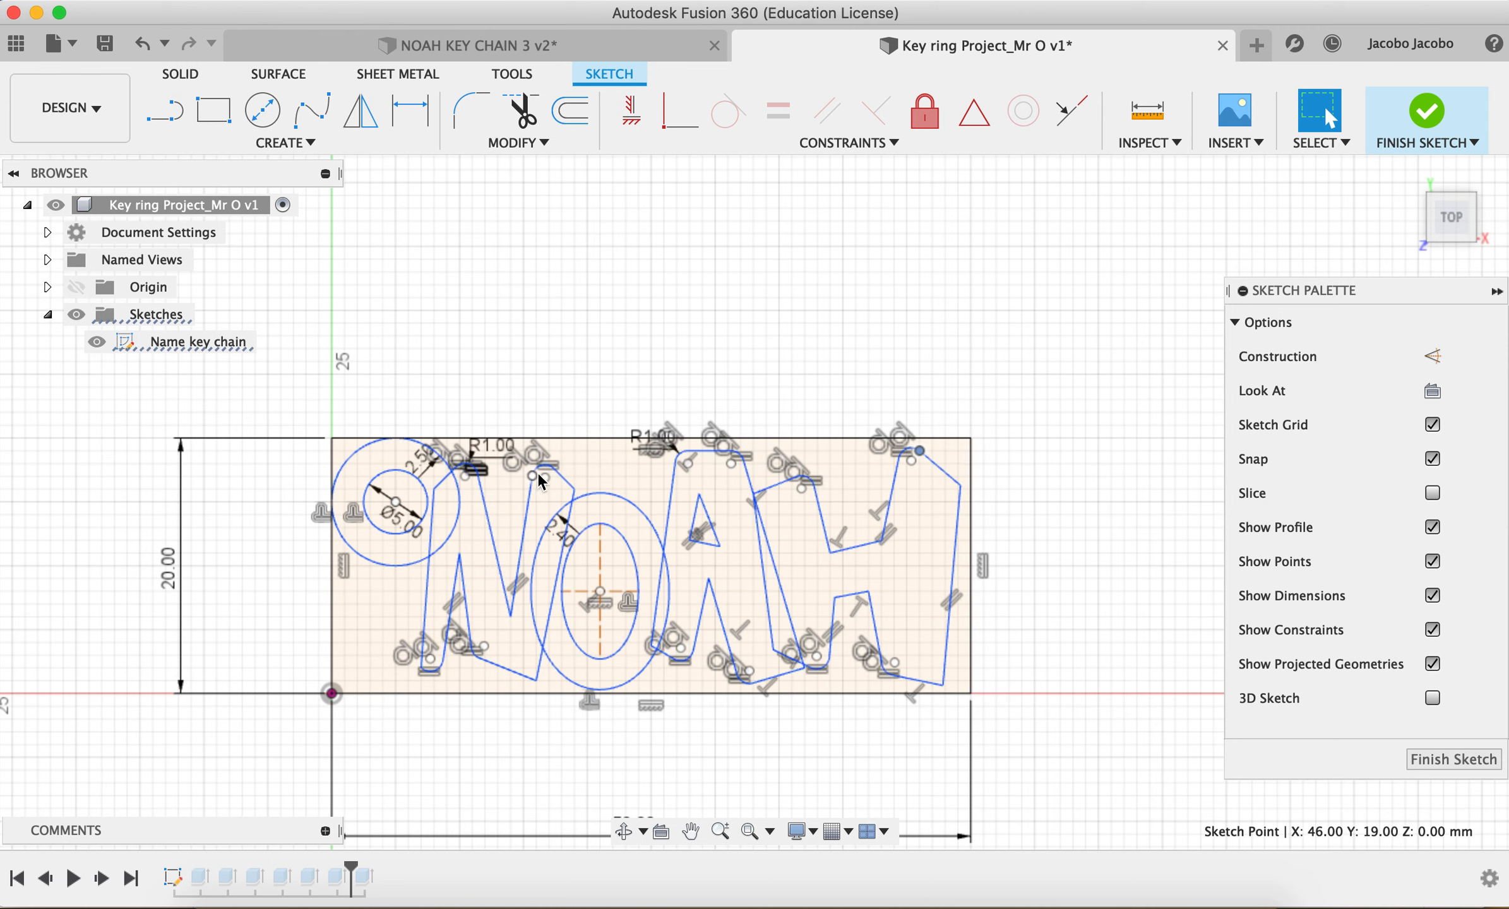
- Shorten the letter O by moving the top point of its inner ellipse down to X 21, Y 11
left_click(625, 549)
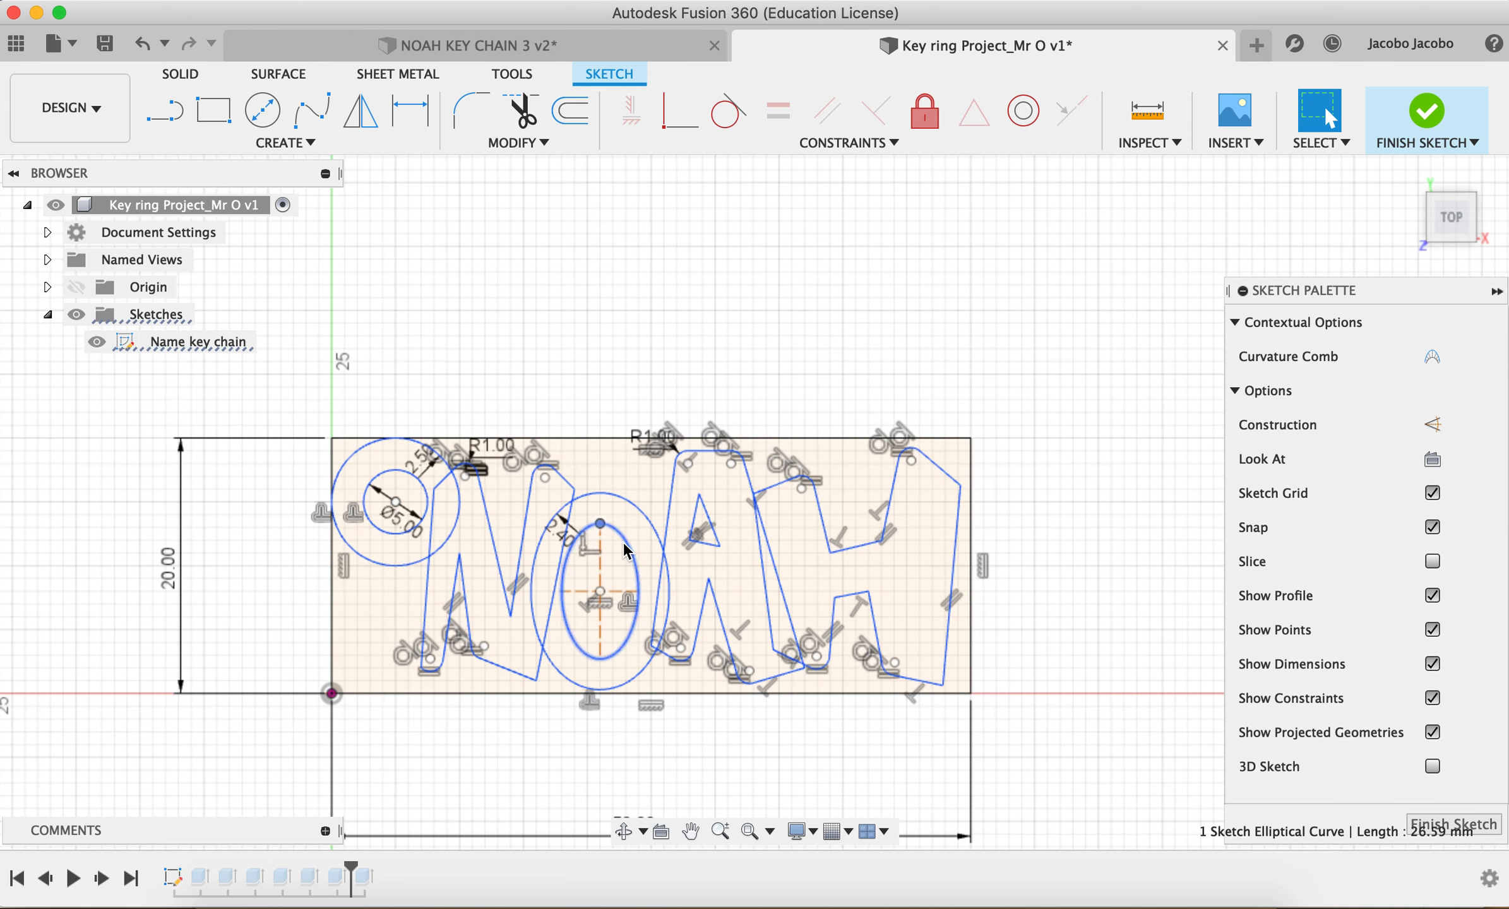
left_click(599, 525)
left_click_drag(603, 546, 603, 560)
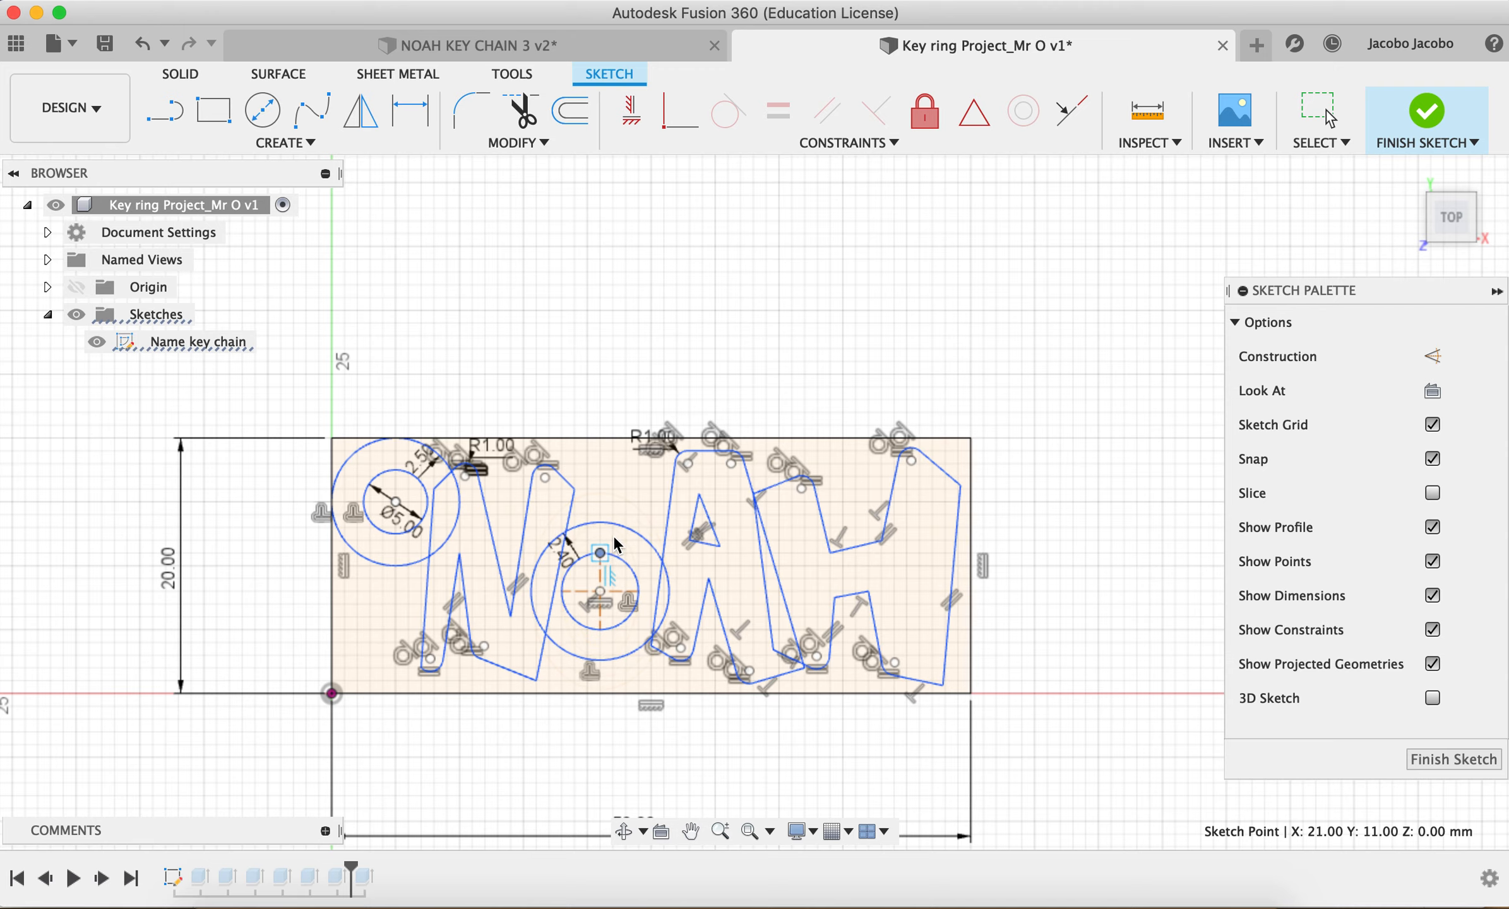